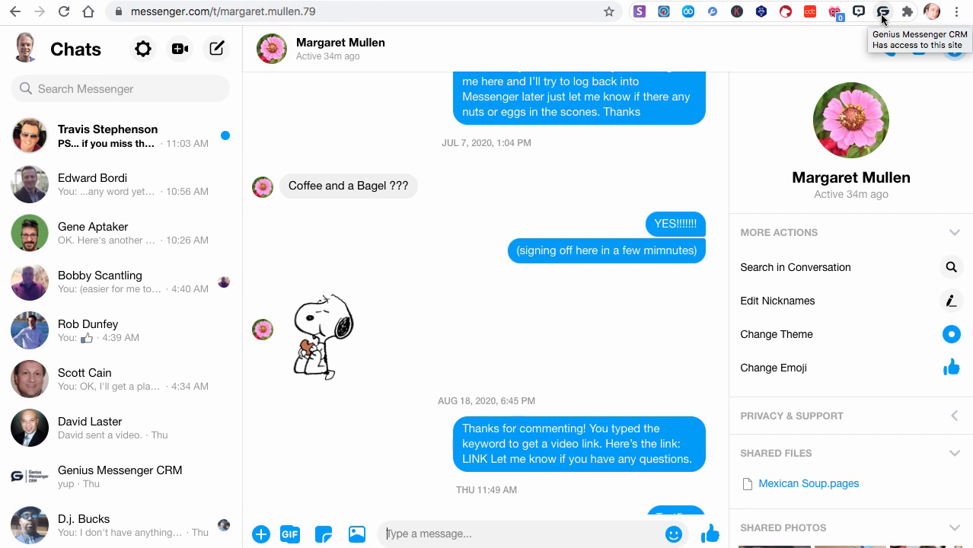
- Open the Genius Messenger CRM extension, view its password recovery form and return to the login form
{"action": "left_click", "coordinate": [883, 12]}
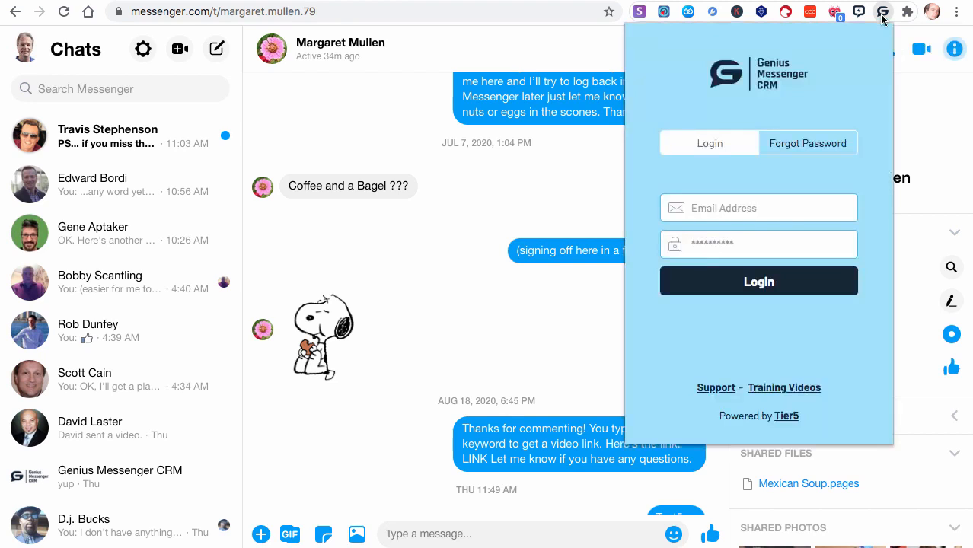
{"action": "left_click", "coordinate": [792, 146]}
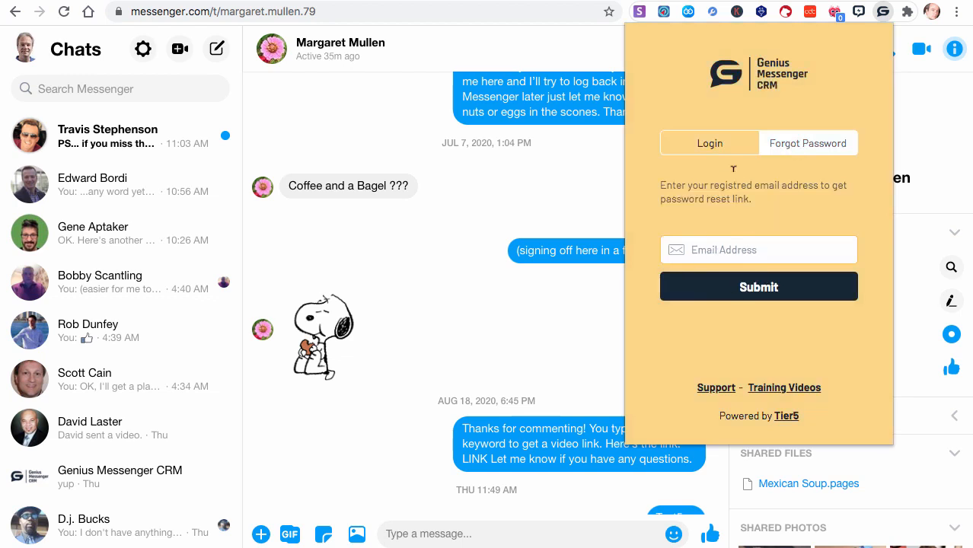
{"action": "left_click", "coordinate": [708, 145]}
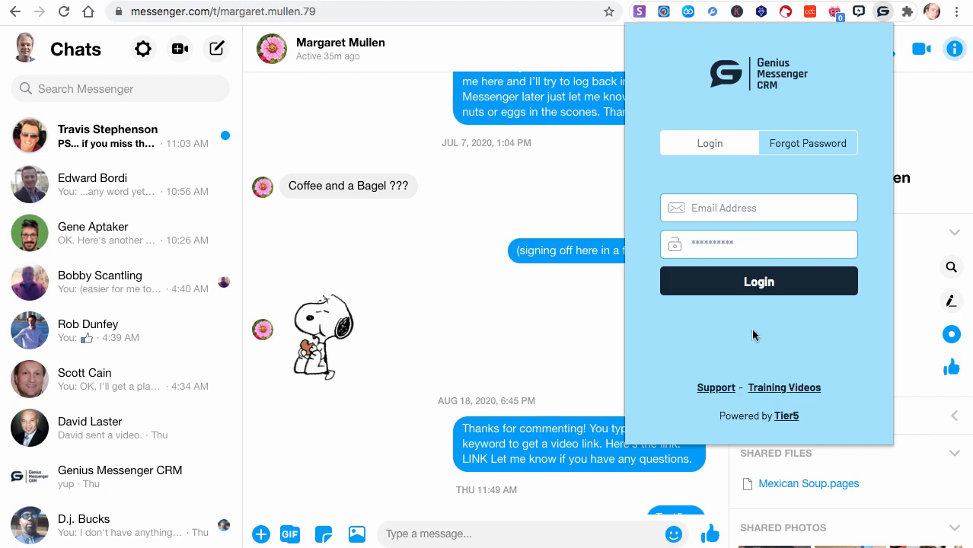
- Log in to Genius Messenger CRM with the saved work account e-mail and the account password
{"action": "left_click", "coordinate": [731, 208]}
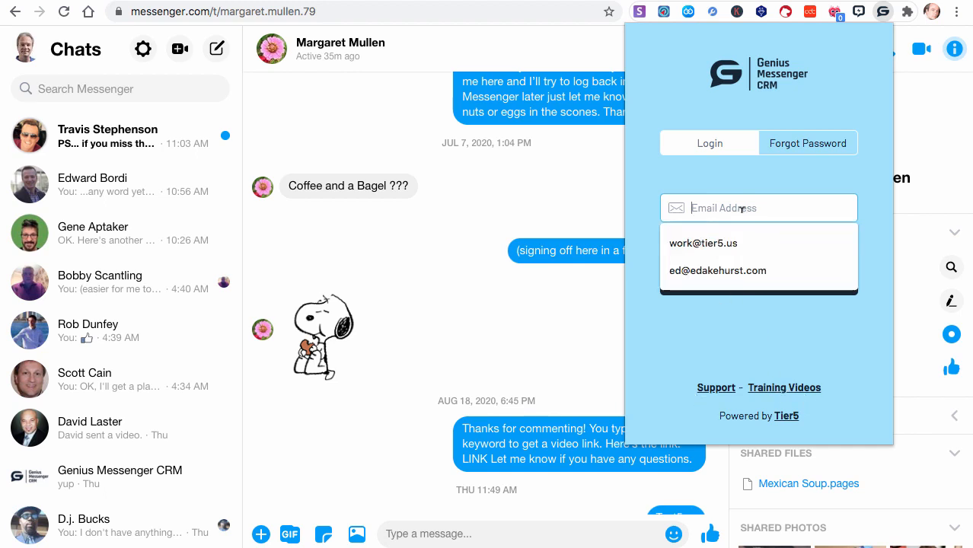
{"action": "left_click", "coordinate": [716, 244]}
{"action": "left_click", "coordinate": [715, 243]}
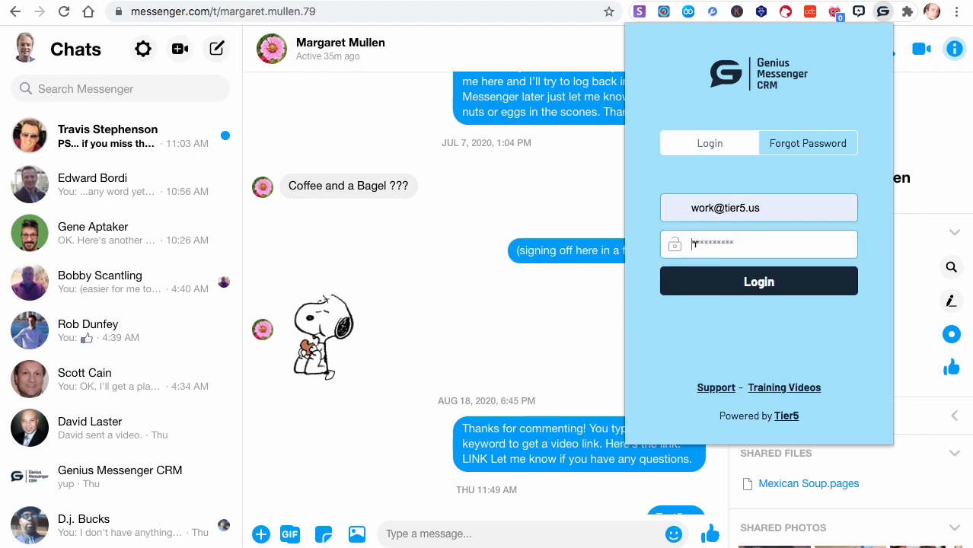
{"action": "type", "text": "*****"}
{"action": "left_click", "coordinate": [761, 287]}
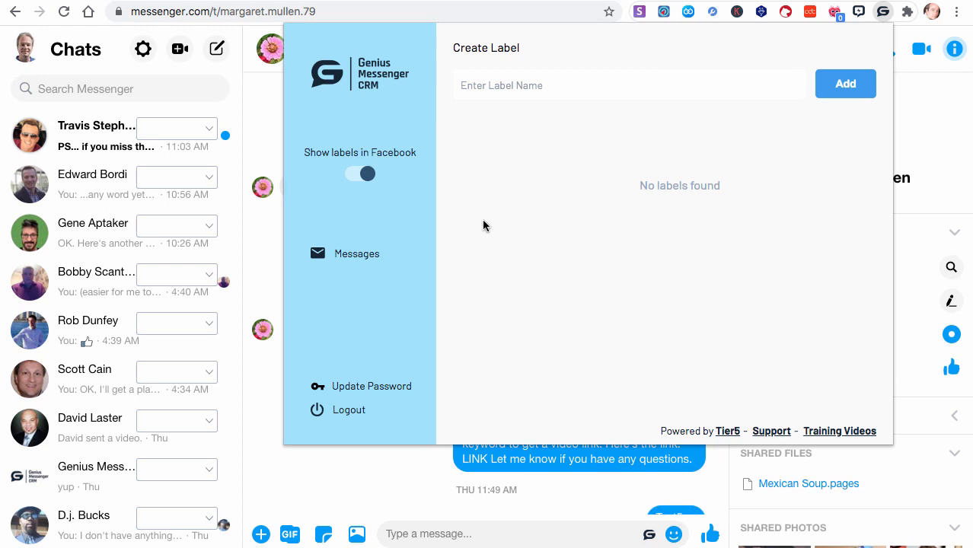
- View the password update form, dismiss it without changes, and close and reopen the extension window
{"action": "left_click", "coordinate": [352, 390]}
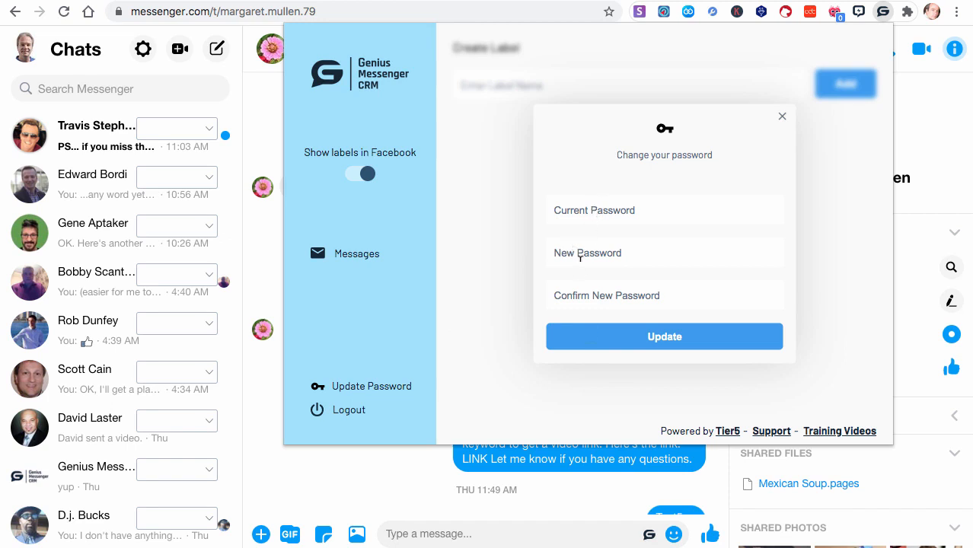
{"action": "left_click", "coordinate": [781, 119]}
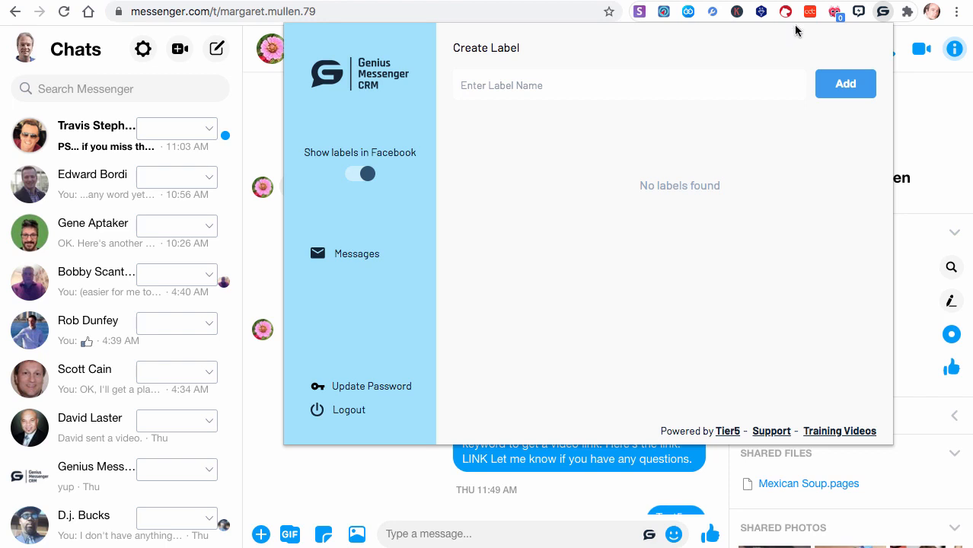
{"action": "left_click", "coordinate": [881, 17]}
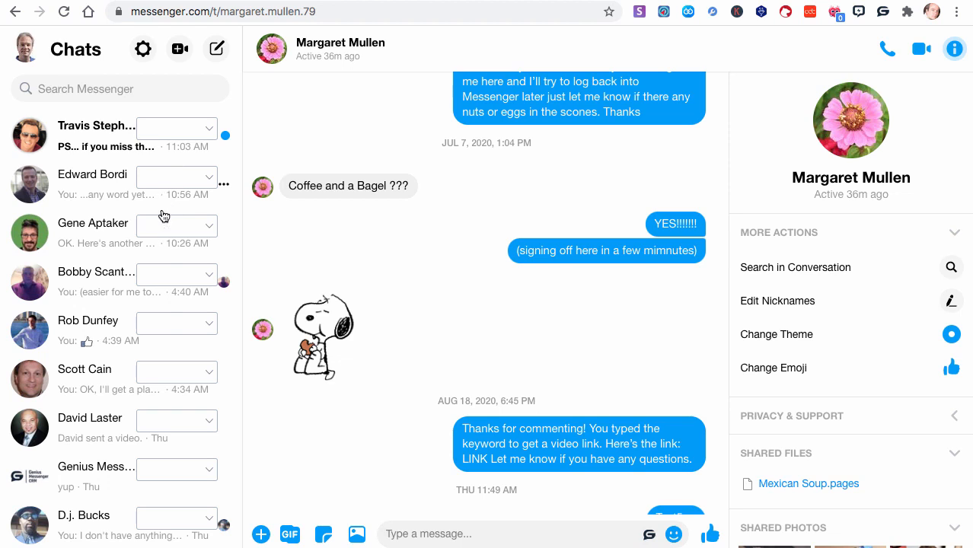
{"action": "left_click", "coordinate": [882, 11]}
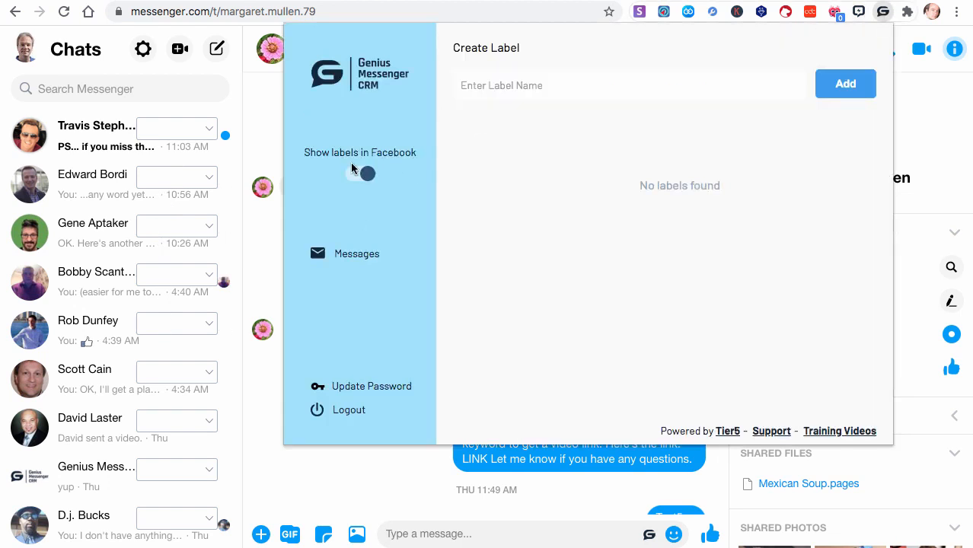
- Turn the display of labels in Facebook off and back on
{"action": "left_click_drag", "start_coordinate": [307, 149], "coordinate": [380, 199]}
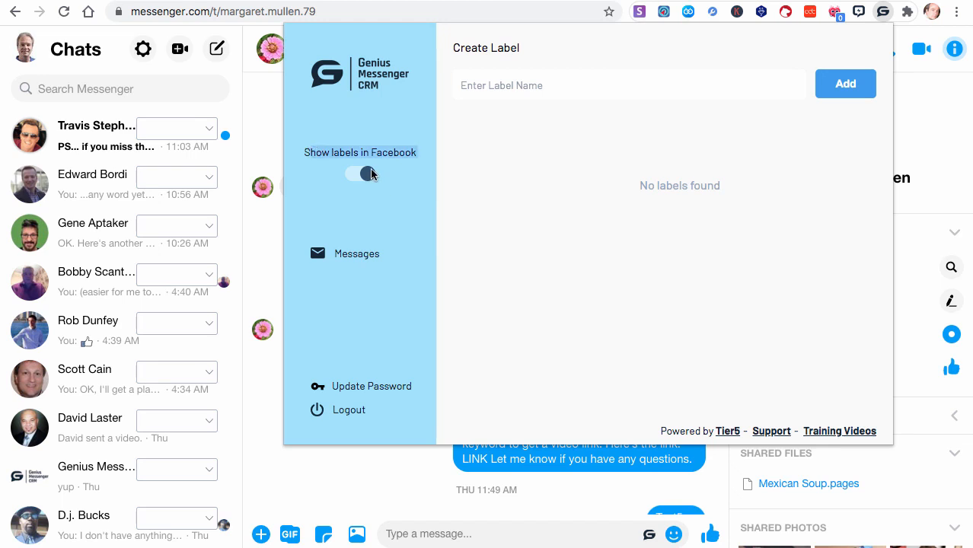
{"action": "left_click", "coordinate": [366, 175]}
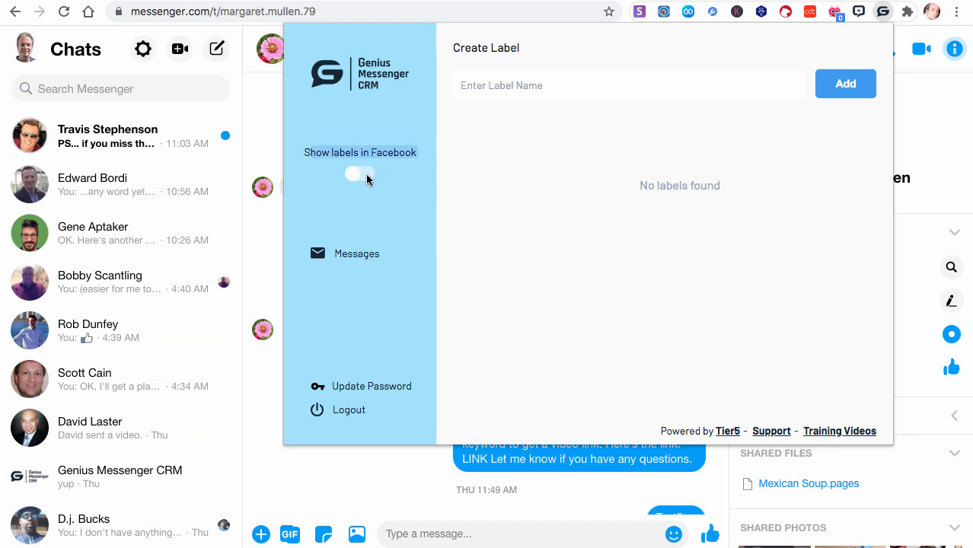
{"action": "left_click", "coordinate": [351, 176]}
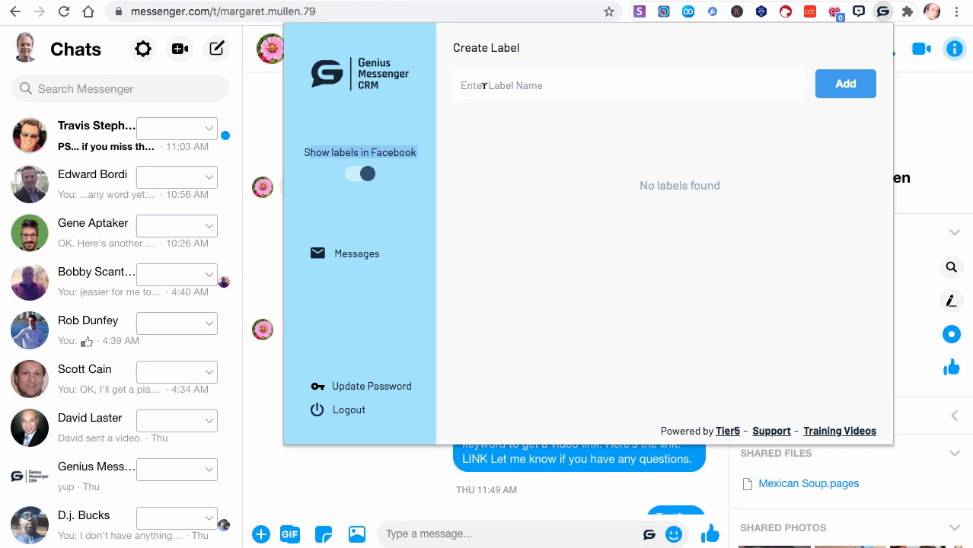
- Create two labels named "Prospect" and "Cold Lead"
{"action": "left_click", "coordinate": [509, 78]}
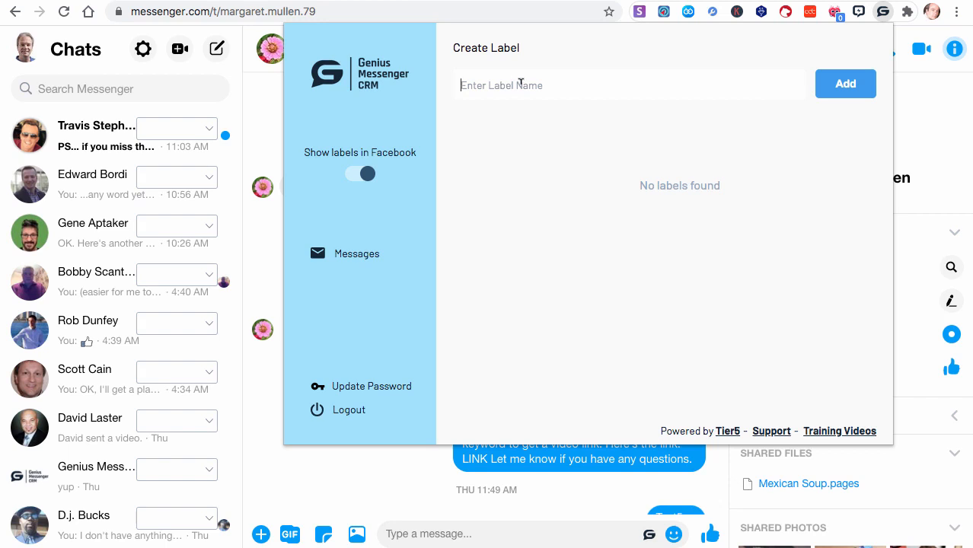
{"action": "type", "text": "Prospect"}
{"action": "left_click", "coordinate": [841, 90]}
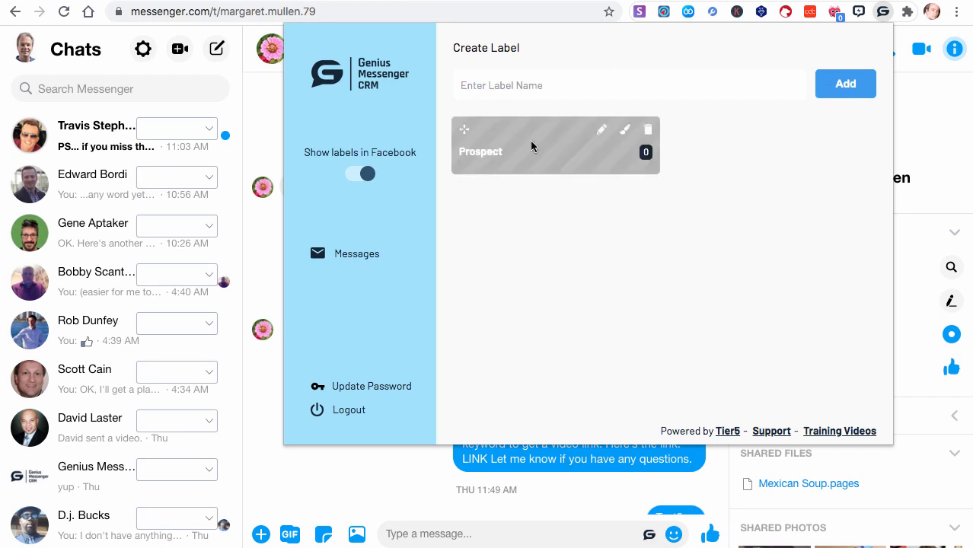
{"action": "left_click", "coordinate": [512, 85]}
{"action": "type", "text": "Cold Lead"}
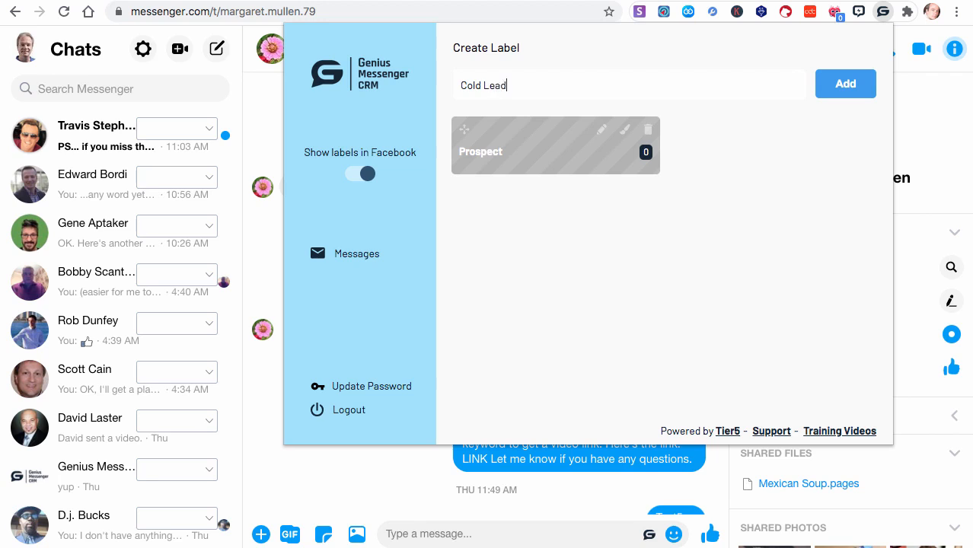
{"action": "left_click", "coordinate": [846, 90]}
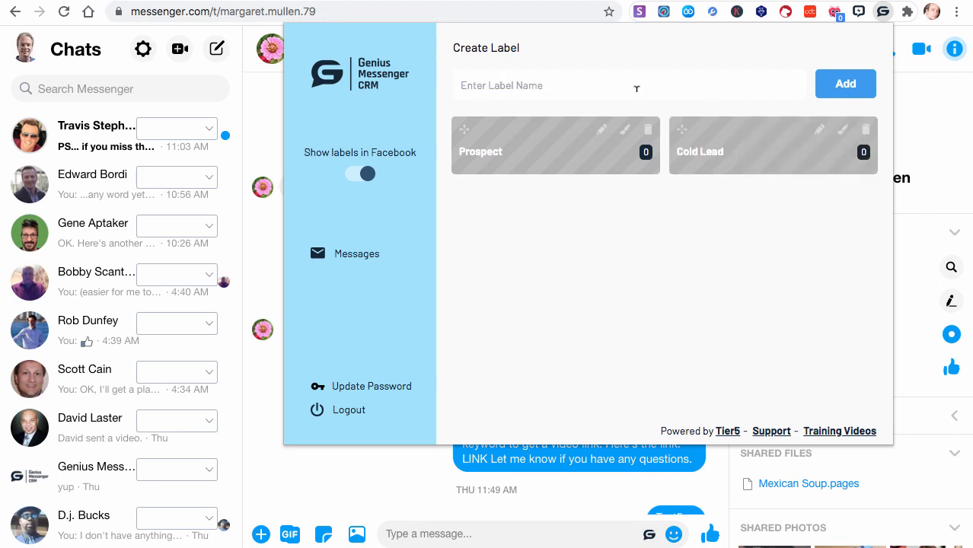
- Create a label named "Warm Lead"
{"action": "left_click", "coordinate": [537, 80]}
{"action": "type", "text": "Warm Lead"}
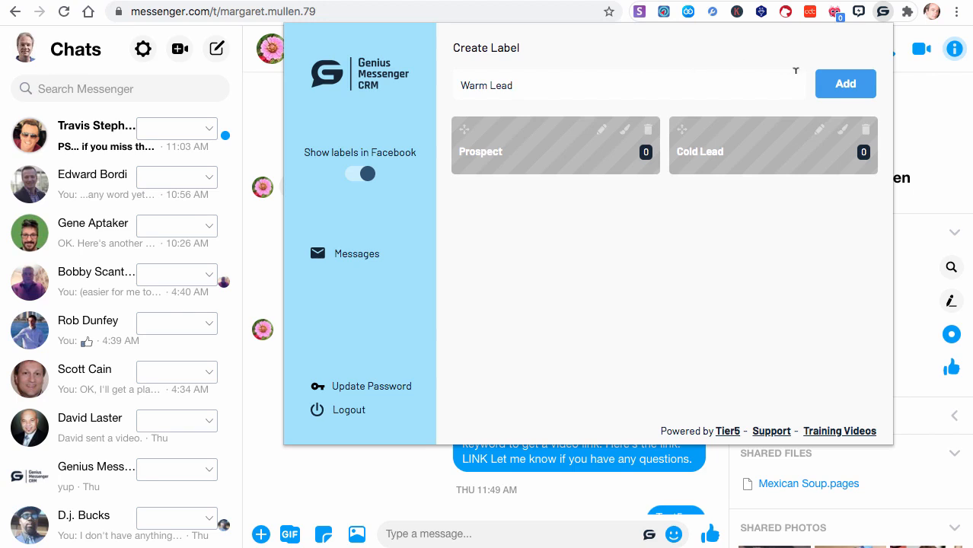
{"action": "left_click", "coordinate": [835, 93]}
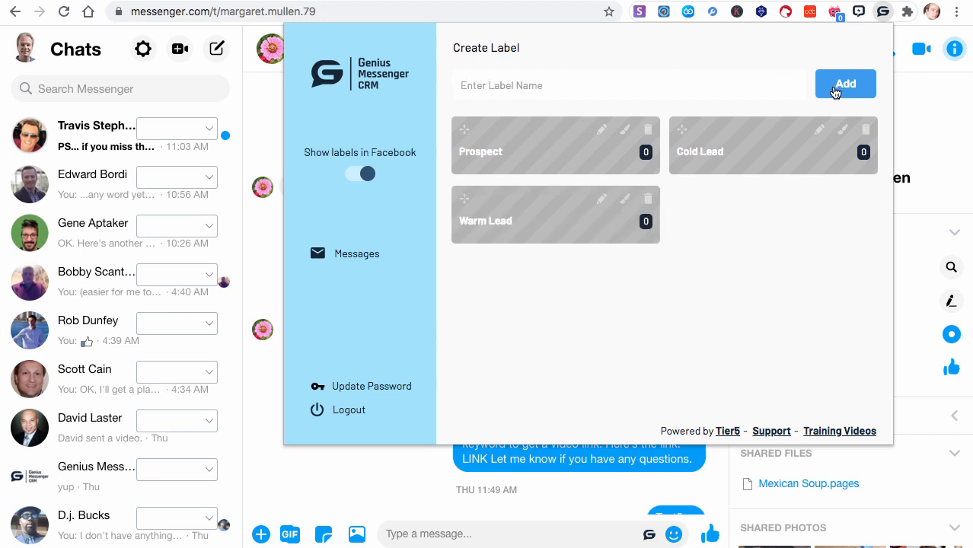
- Create a label named "Customer GM CRM"
{"action": "type", "text": "Cusomter"}
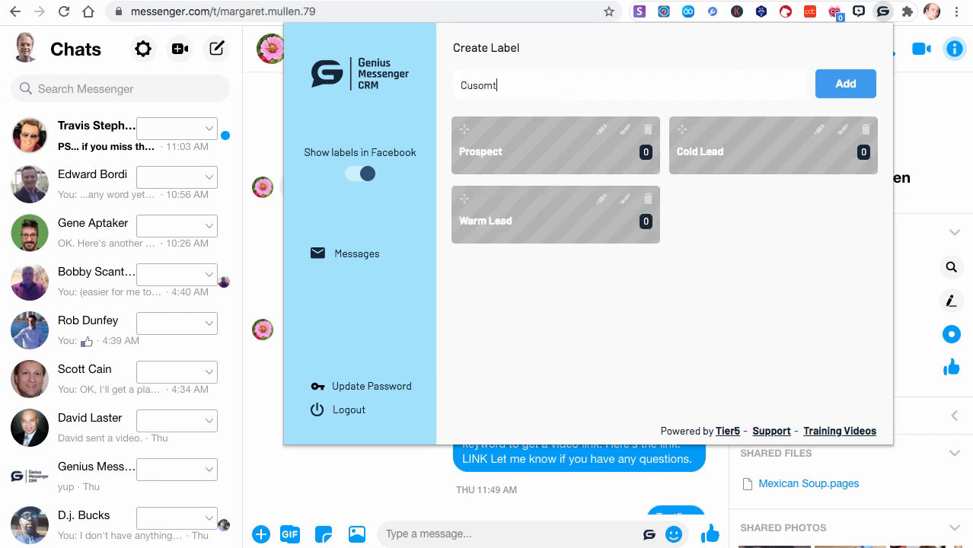
{"action": "key", "text": "BackSpace"}
{"action": "key", "text": "BackSpace"}
{"action": "key", "text": "BackSpace"}
{"action": "key", "text": "BackSpace"}
{"action": "key", "text": "BackSpace"}
{"action": "type", "text": "tomer GM CRM"}
{"action": "left_click", "coordinate": [836, 97]}
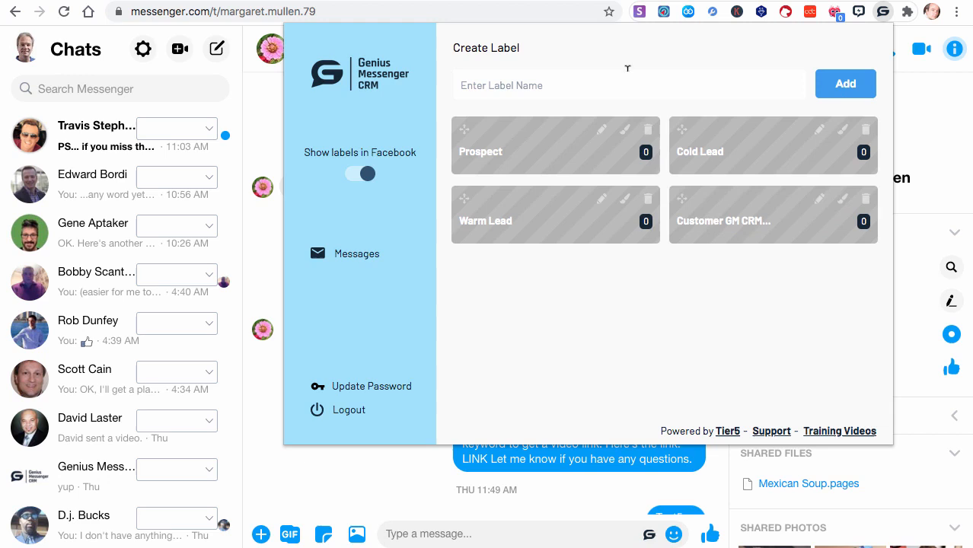
- Create a label named "Customer of another product"
{"action": "left_click", "coordinate": [547, 80]}
{"action": "type", "text": "Customer"}
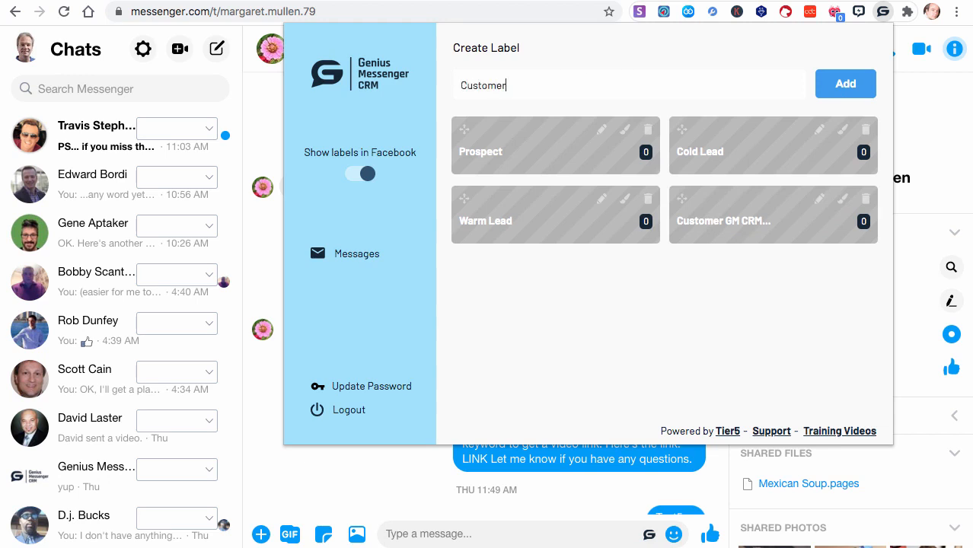
{"action": "type", "text": " of another prodcu"}
{"action": "key", "text": "BackSpace"}
{"action": "key", "text": "BackSpace"}
{"action": "type", "text": "uct"}
{"action": "left_click", "coordinate": [847, 82]}
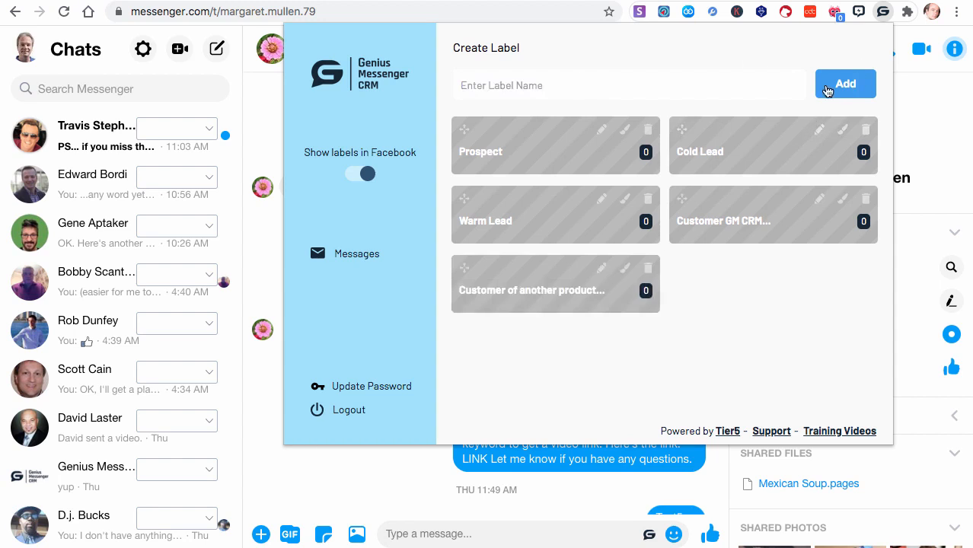
- Create a label named "Family" and delete it again, confirming the deletion
{"action": "left_click", "coordinate": [595, 80]}
{"action": "type", "text": "Fanily"}
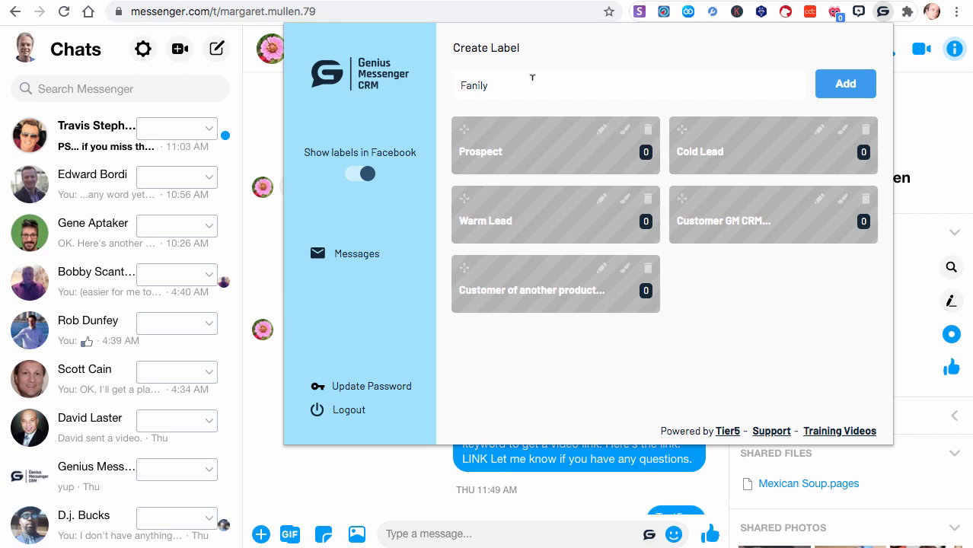
{"action": "left_click", "coordinate": [476, 85]}
{"action": "key", "text": "BackSpace"}
{"action": "type", "text": "m"}
{"action": "left_click", "coordinate": [846, 85]}
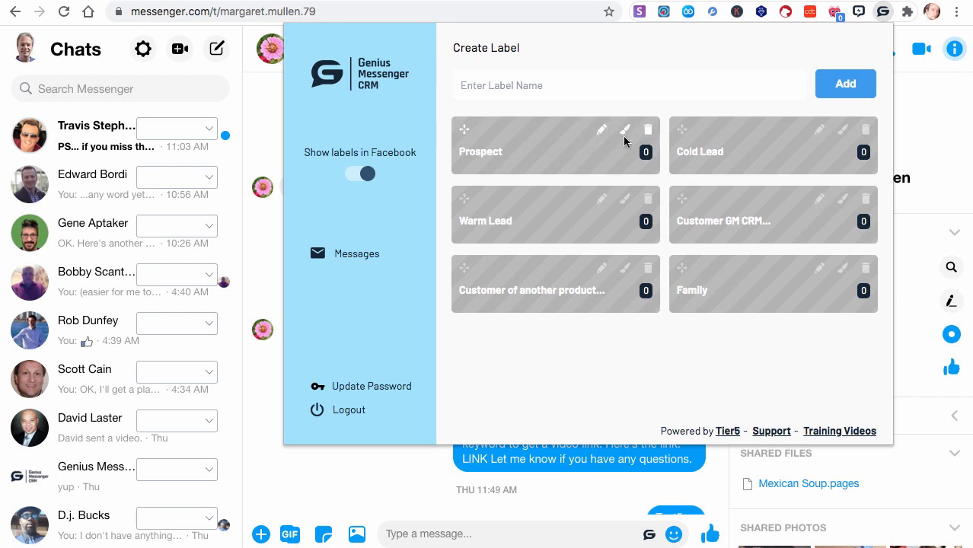
{"action": "left_click", "coordinate": [865, 271]}
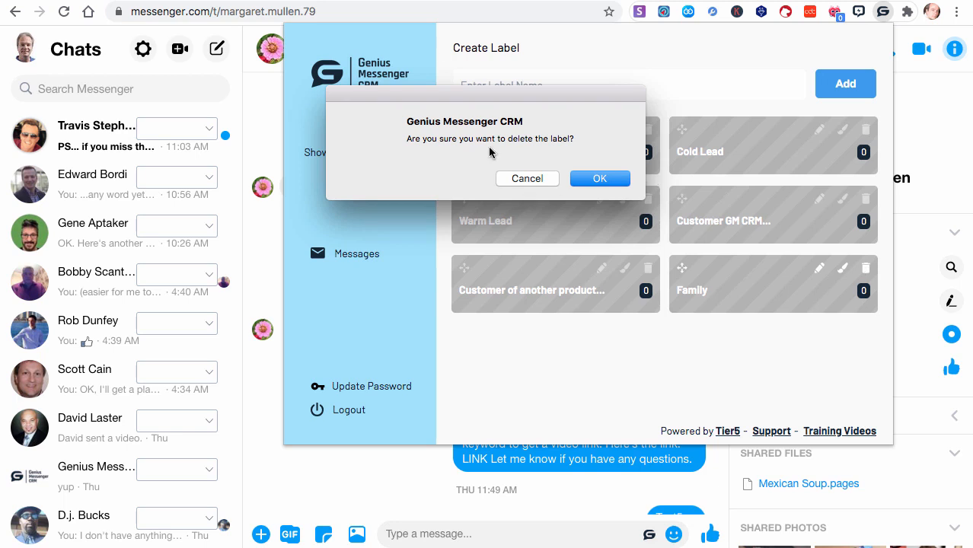
{"action": "left_click", "coordinate": [600, 178]}
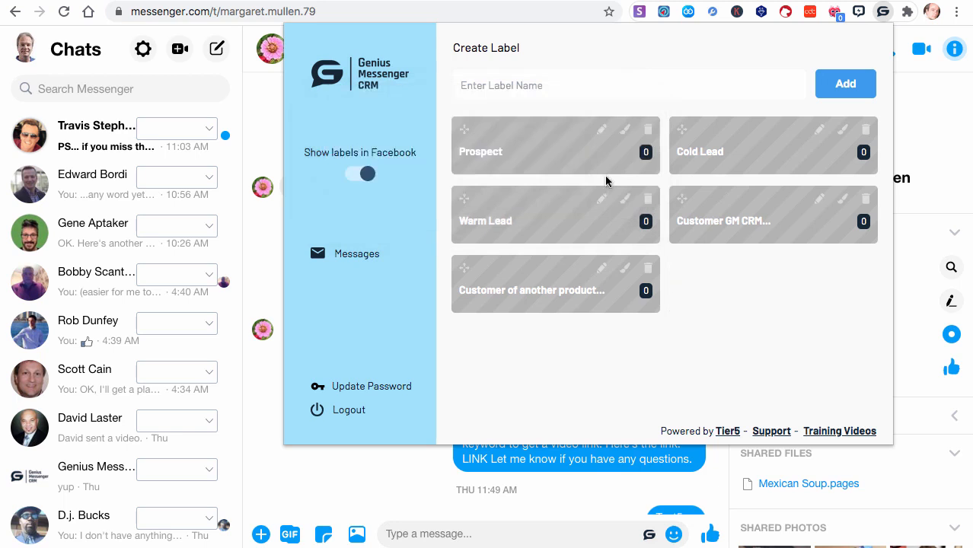
- Change the Prospect label's color to the strong blue from the palette's bright row
{"action": "left_click", "coordinate": [624, 129]}
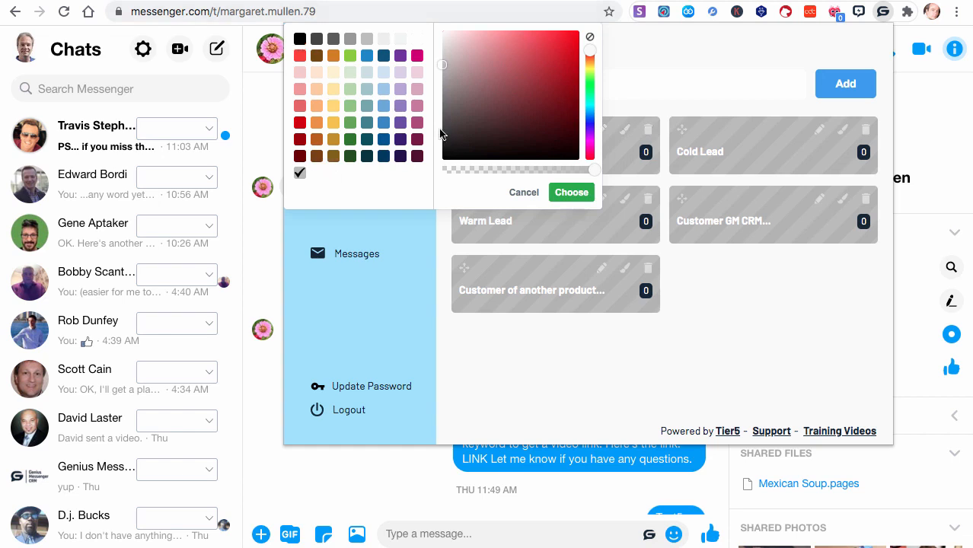
{"action": "left_click", "coordinate": [371, 59]}
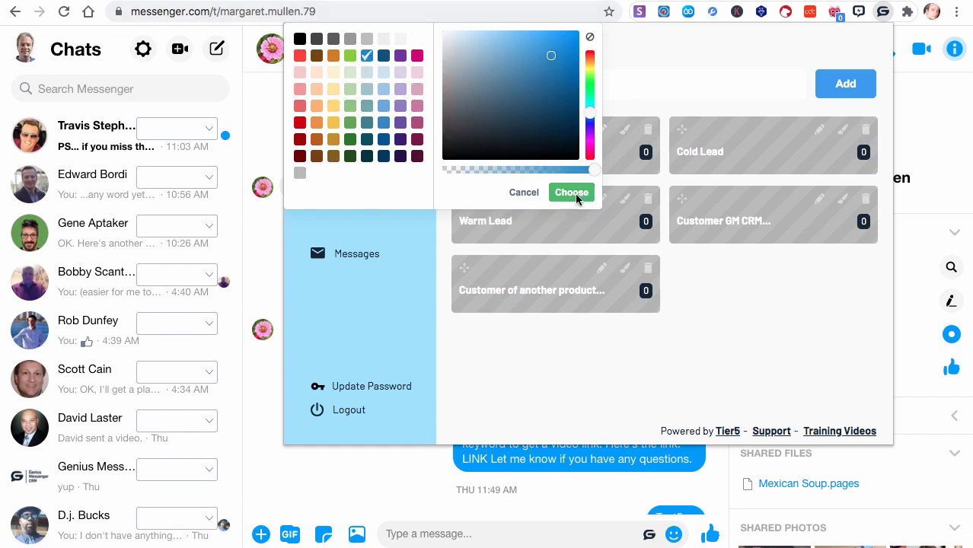
{"action": "left_click", "coordinate": [570, 192]}
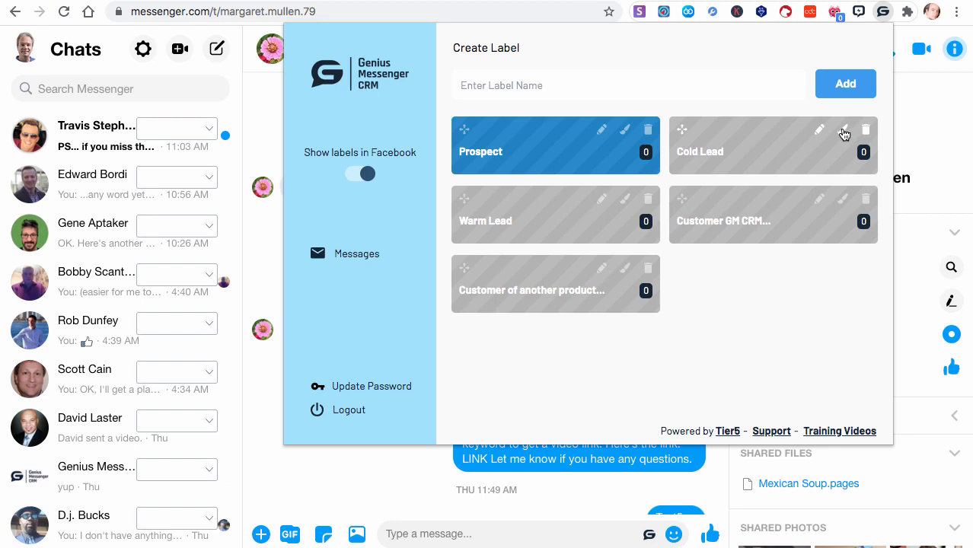
- Change the Prospect label's color to a light blue from the palette
{"action": "left_click", "coordinate": [624, 129]}
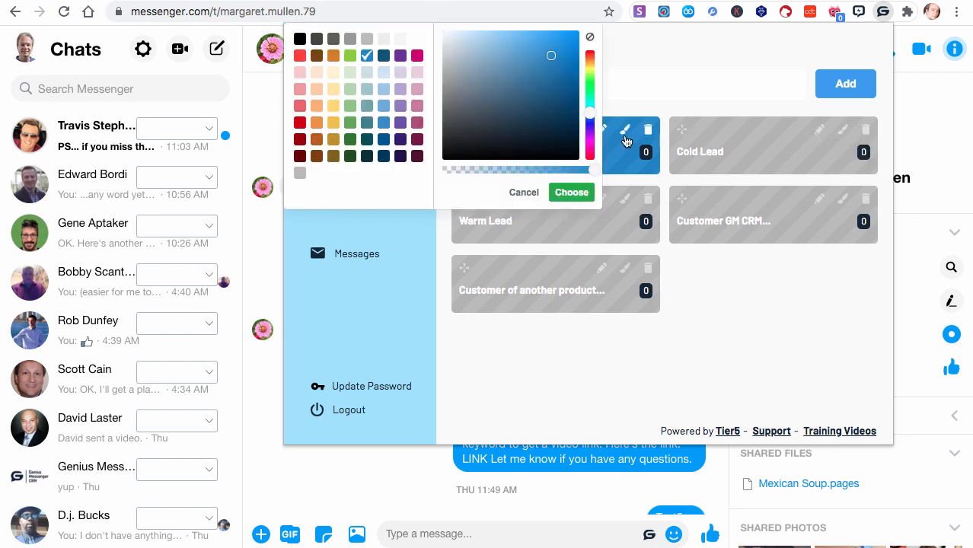
{"action": "left_click", "coordinate": [383, 88]}
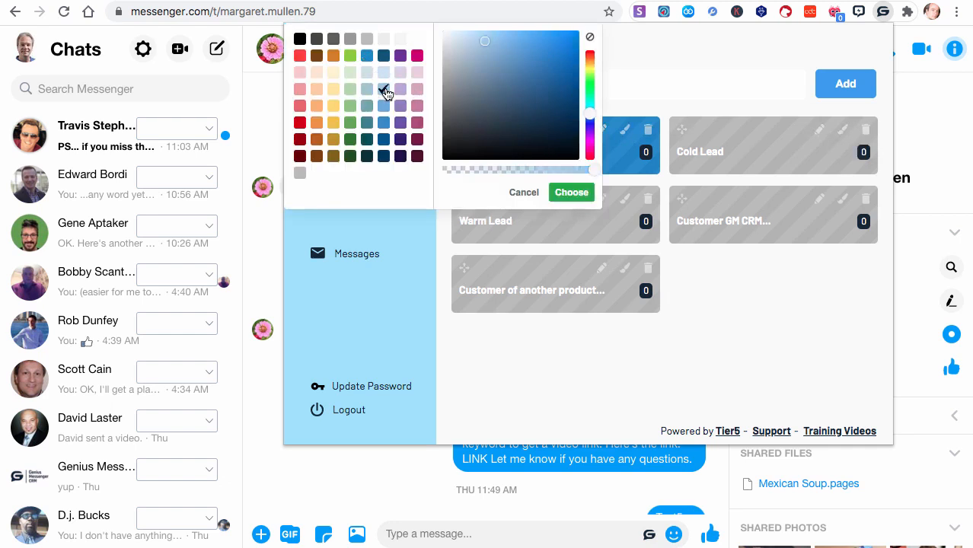
{"action": "left_click", "coordinate": [573, 192]}
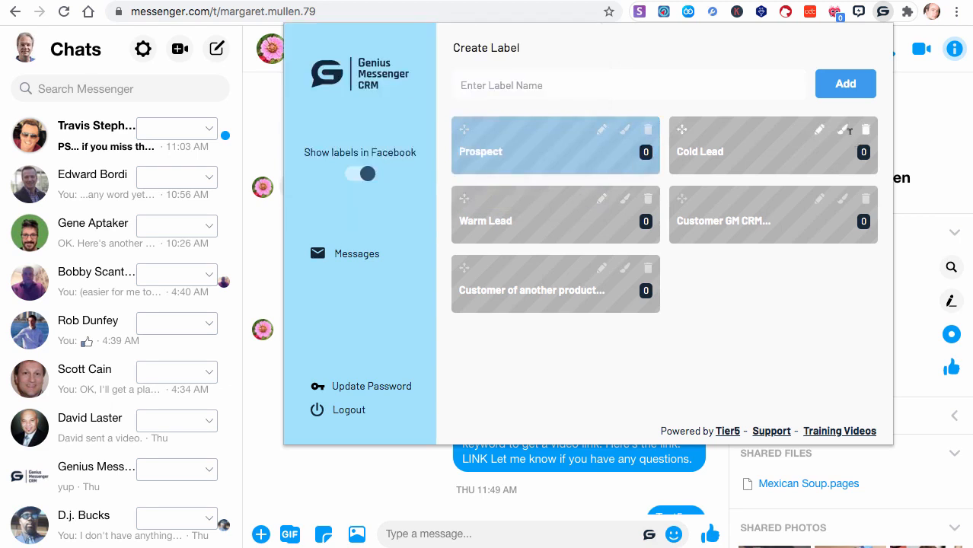
- Change the Cold Lead label's color to a medium blue, one shade darker than the Prospect label
{"action": "left_click", "coordinate": [843, 131]}
{"action": "left_click", "coordinate": [383, 108]}
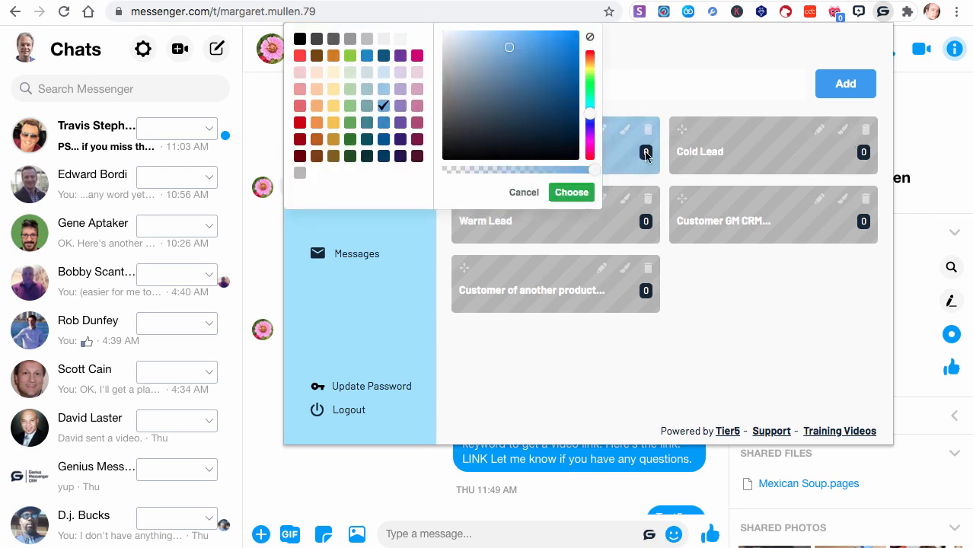
{"action": "left_click", "coordinate": [560, 192]}
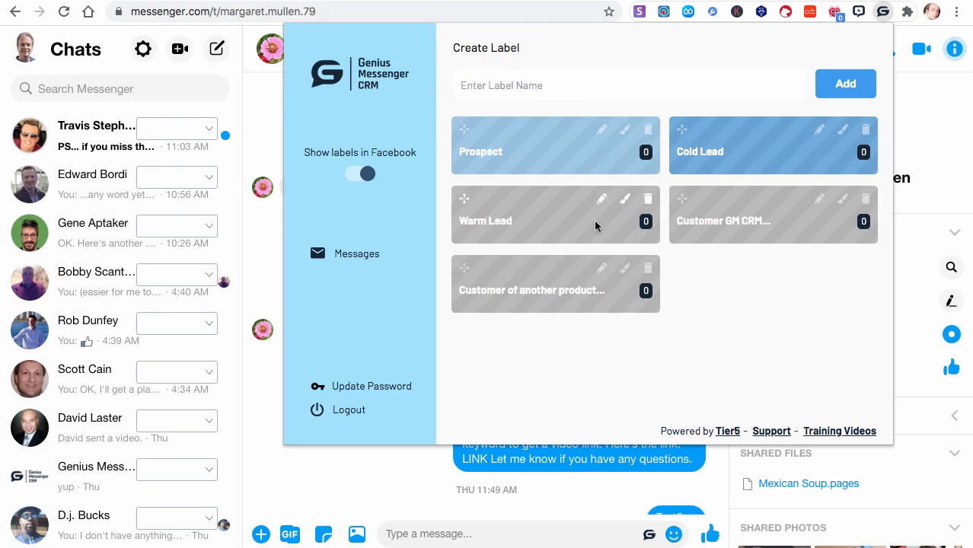
- Change the Warm Lead label's color to a darker blue, one shade deeper than the Cold Lead label
{"action": "left_click", "coordinate": [625, 200]}
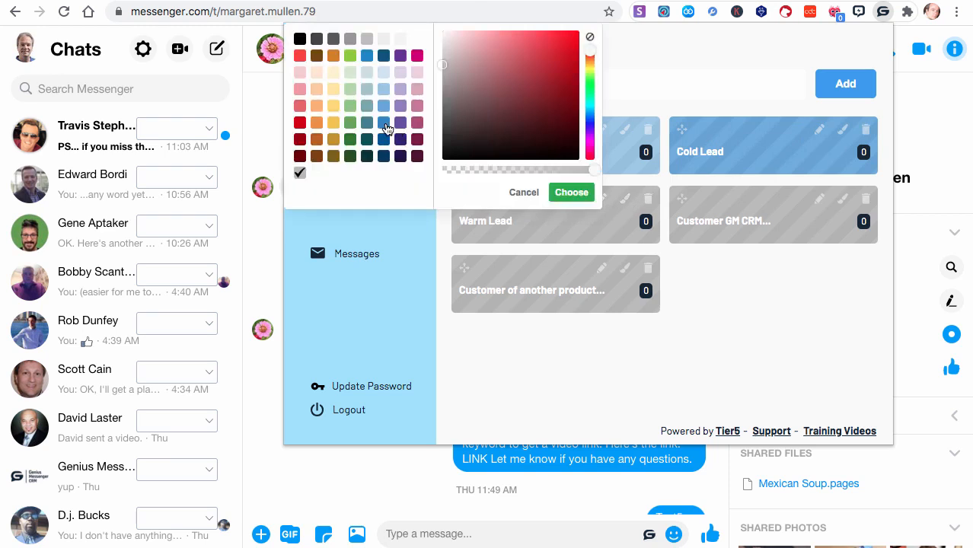
{"action": "left_click", "coordinate": [384, 124]}
{"action": "left_click", "coordinate": [570, 192]}
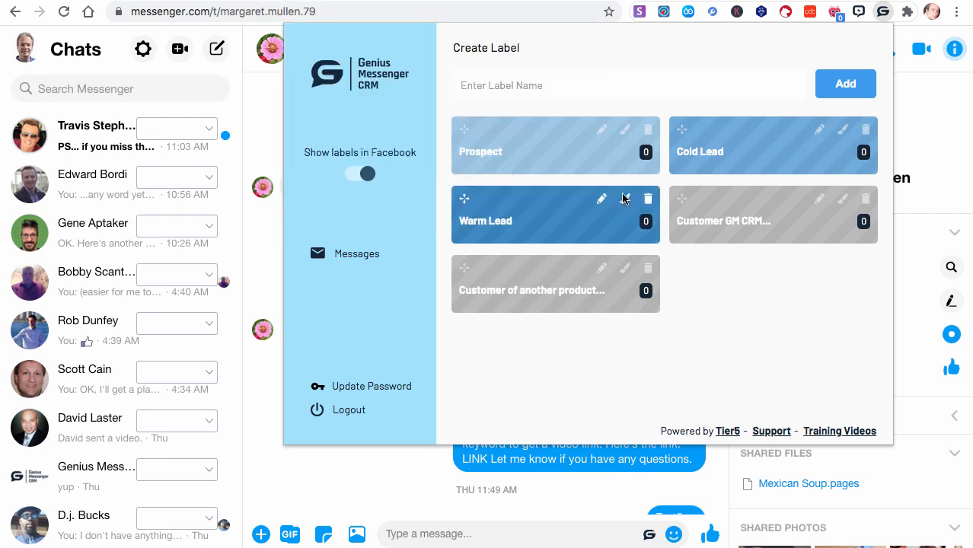
- Change the Customer GM CRM label's color to the bright green from the palette
{"action": "left_click", "coordinate": [842, 199]}
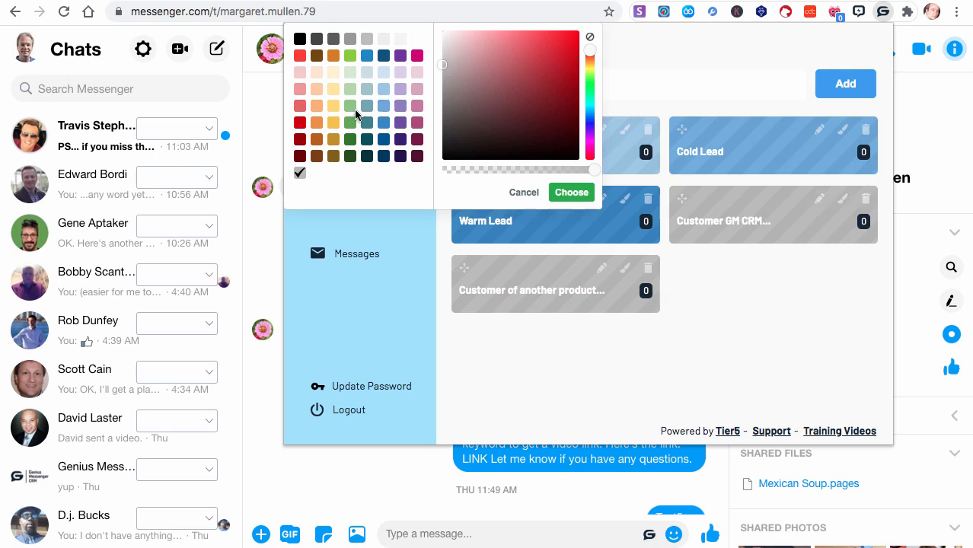
{"action": "left_click", "coordinate": [349, 56]}
{"action": "left_click", "coordinate": [570, 194]}
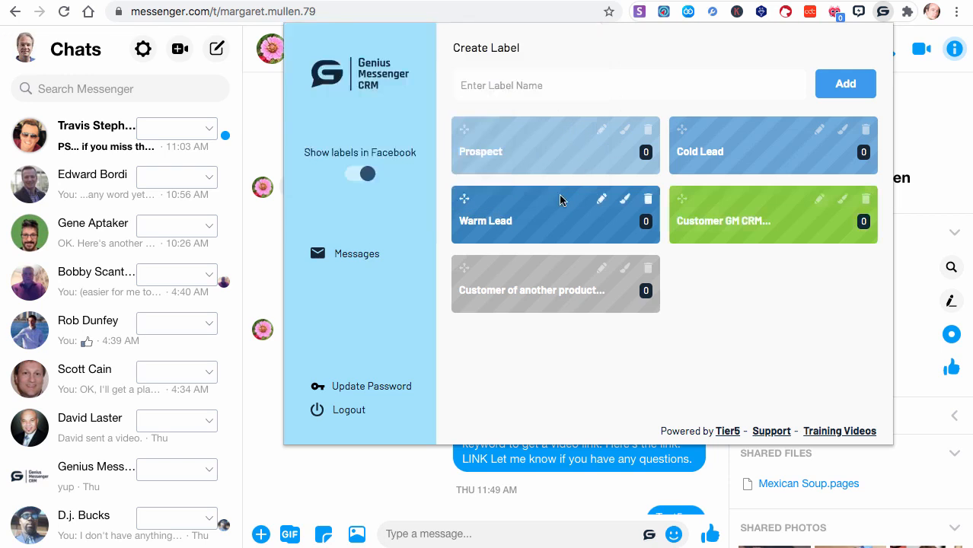
- Change the "Customer of another product" label's color to a custom golden yellow
{"action": "left_click", "coordinate": [625, 272]}
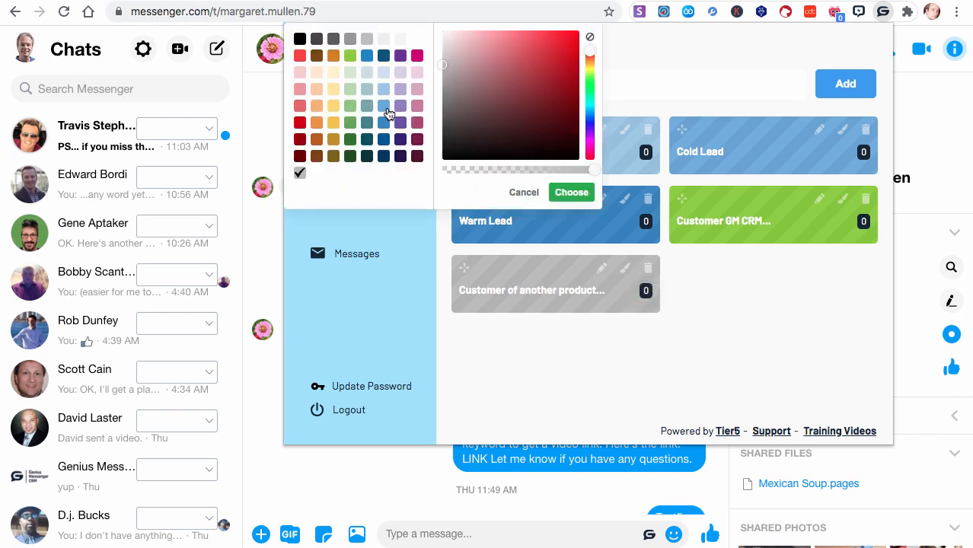
{"action": "left_click", "coordinate": [351, 91]}
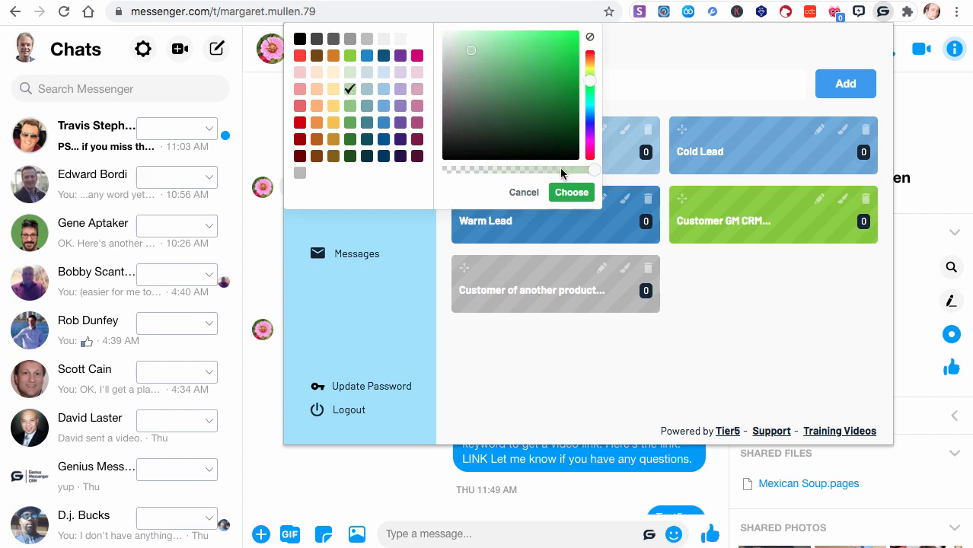
{"action": "mouse_move", "coordinate": [489, 148]}
{"action": "left_mouse_down"}
{"action": "mouse_move", "coordinate": [530, 89]}
{"action": "mouse_move", "coordinate": [569, 58]}
{"action": "mouse_move", "coordinate": [549, 65]}
{"action": "mouse_move", "coordinate": [588, 129]}
{"action": "mouse_move", "coordinate": [589, 64]}
{"action": "mouse_move", "coordinate": [560, 64]}
{"action": "mouse_move", "coordinate": [554, 41]}
{"action": "left_mouse_up"}
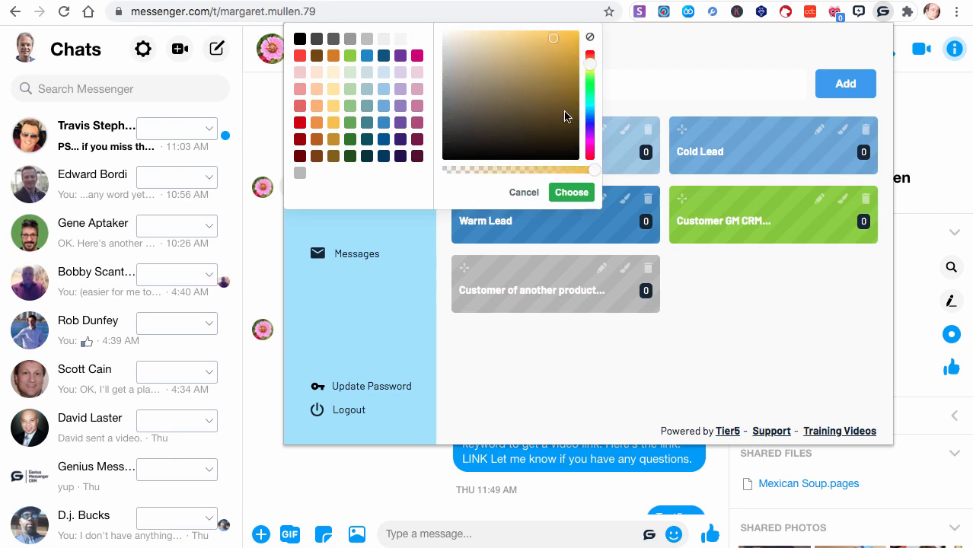
{"action": "left_click", "coordinate": [572, 194]}
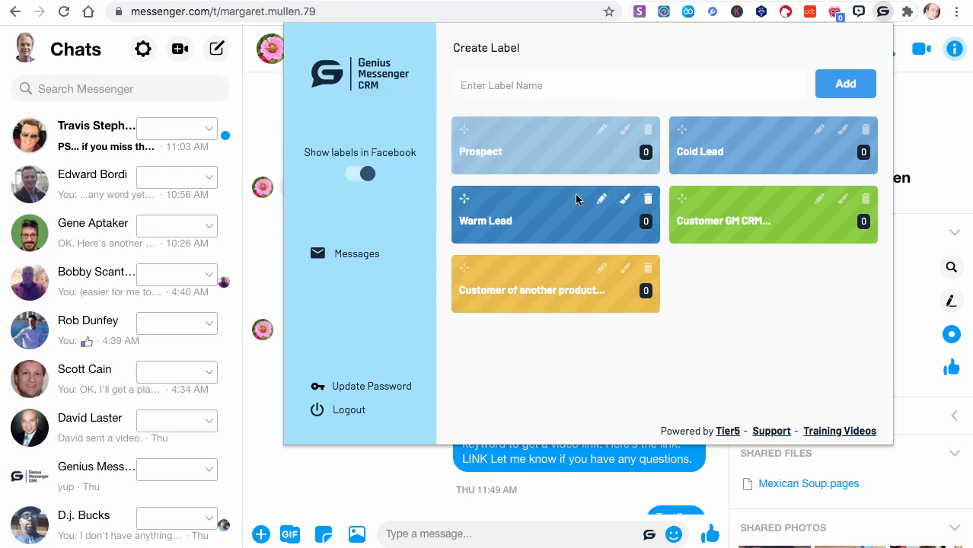
{"action": "left_click", "coordinate": [625, 270]}
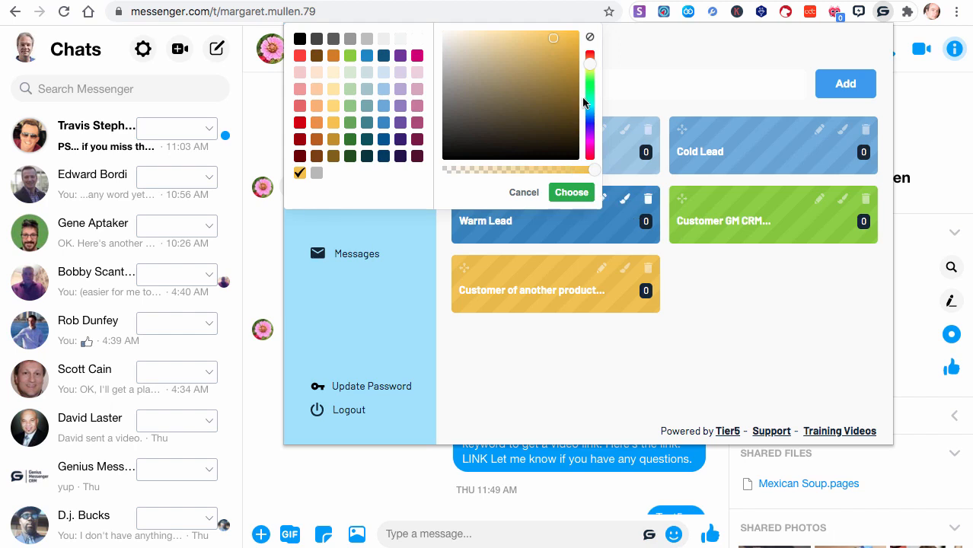
{"action": "left_click", "coordinate": [525, 195]}
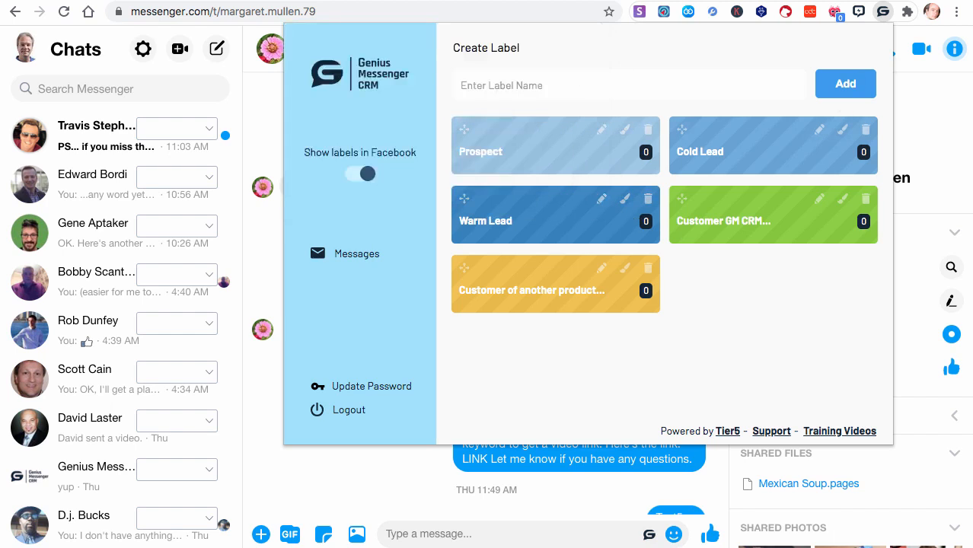
- Create a label named "Family" and color it bright red from the palette
{"action": "type", "text": "Family"}
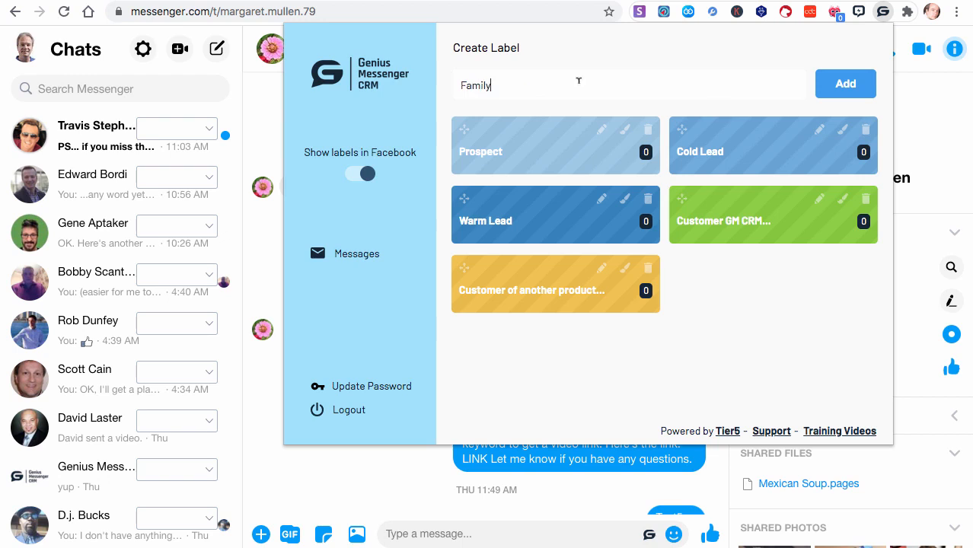
{"action": "left_click", "coordinate": [846, 87]}
{"action": "left_click", "coordinate": [842, 268]}
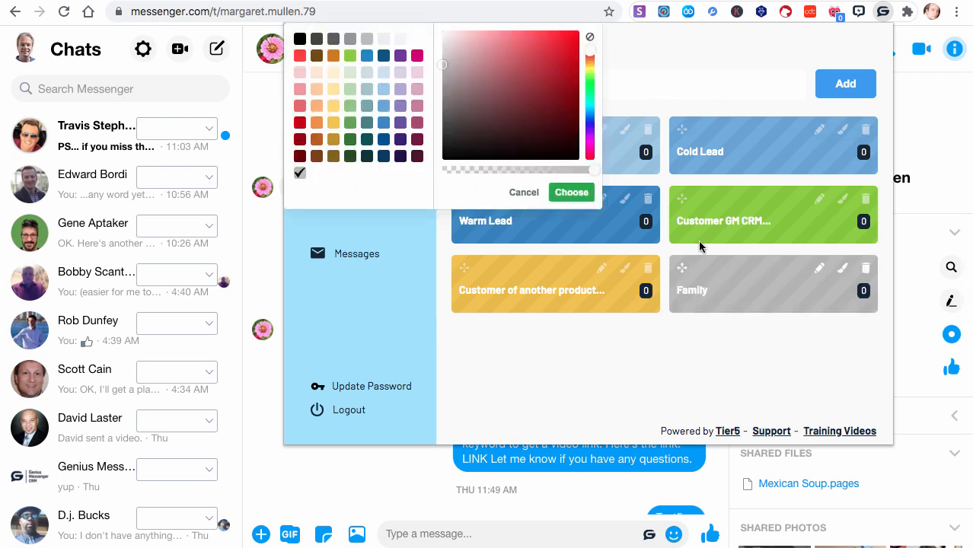
{"action": "left_click", "coordinate": [301, 62]}
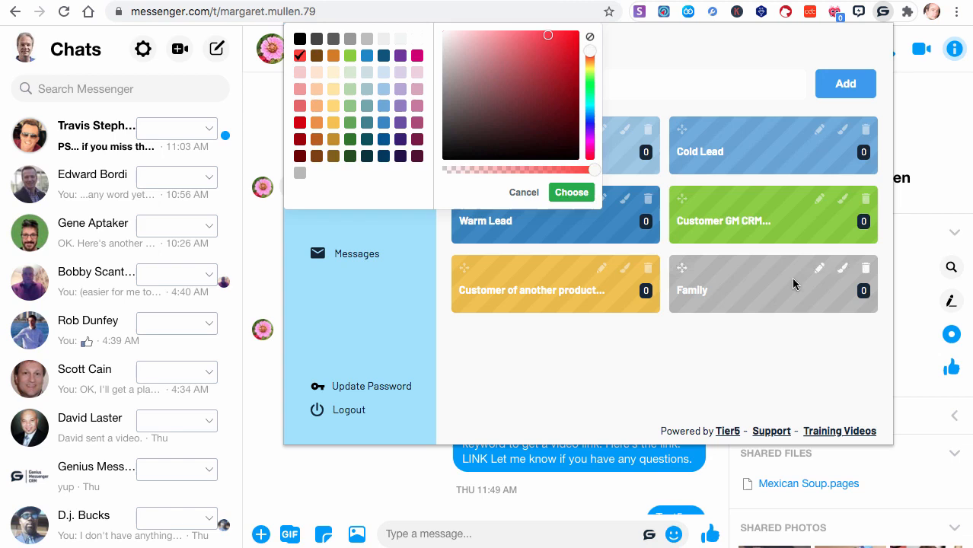
{"action": "left_click", "coordinate": [572, 193]}
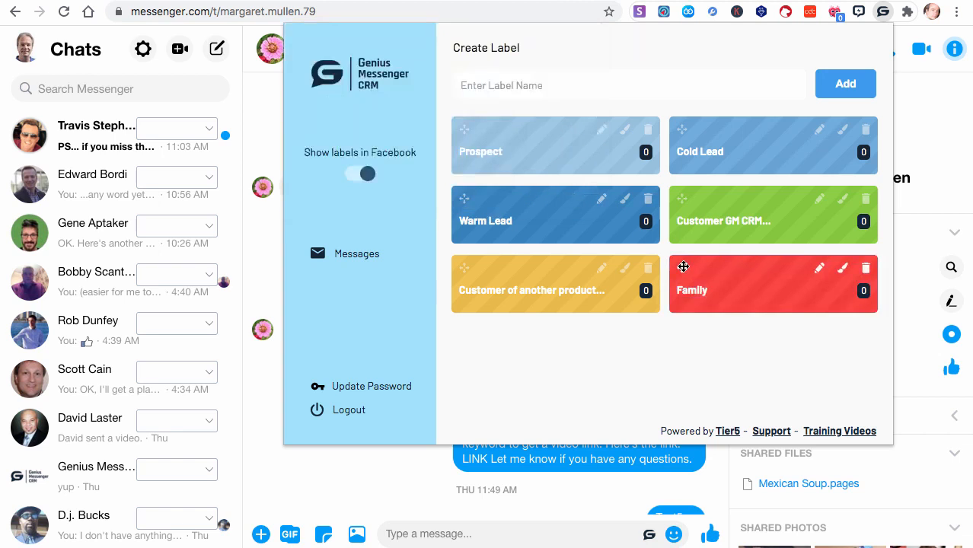
- Reorder the labels so Family comes first, Customer GM CRM second and "Customer of another product" third
{"action": "left_click_drag", "start_coordinate": [684, 267], "coordinate": [488, 129]}
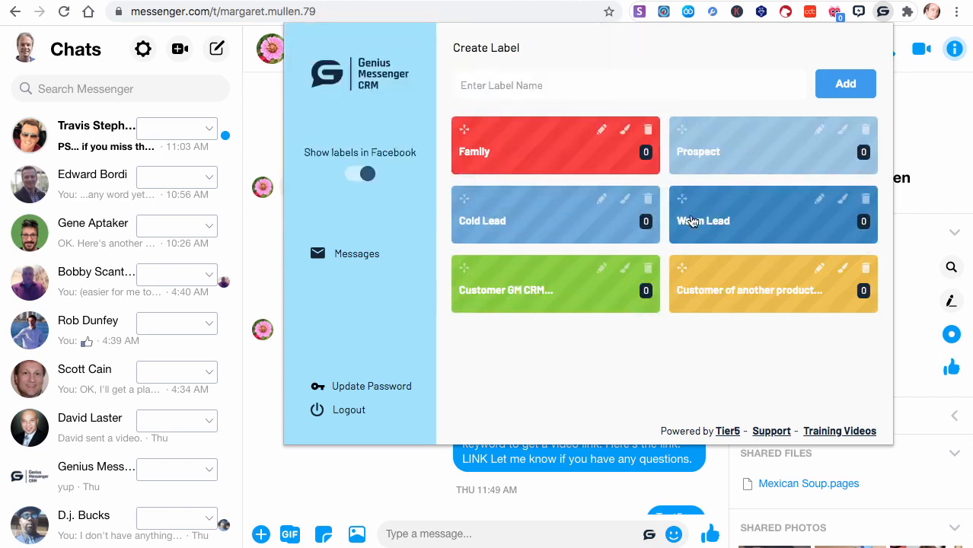
{"action": "left_click_drag", "start_coordinate": [463, 268], "coordinate": [679, 131]}
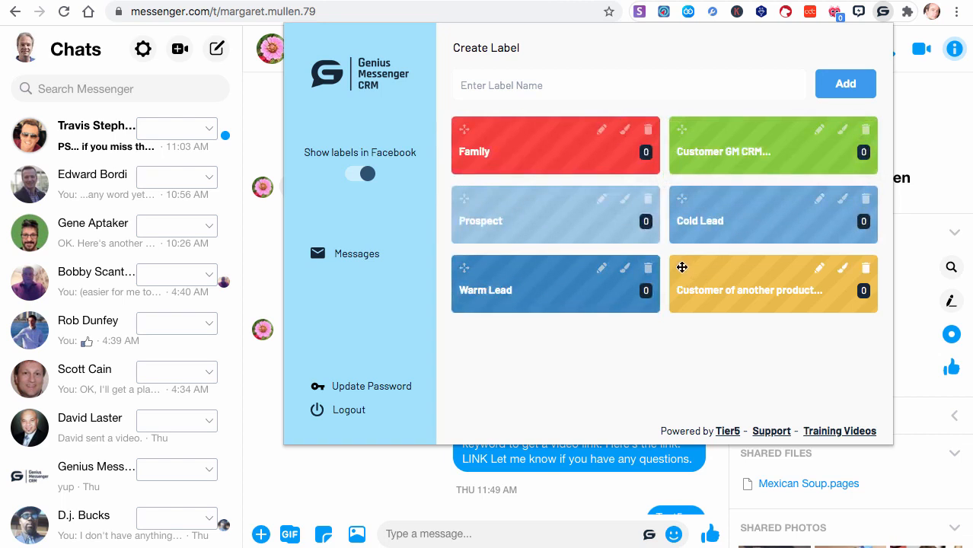
{"action": "left_click_drag", "start_coordinate": [682, 267], "coordinate": [490, 211]}
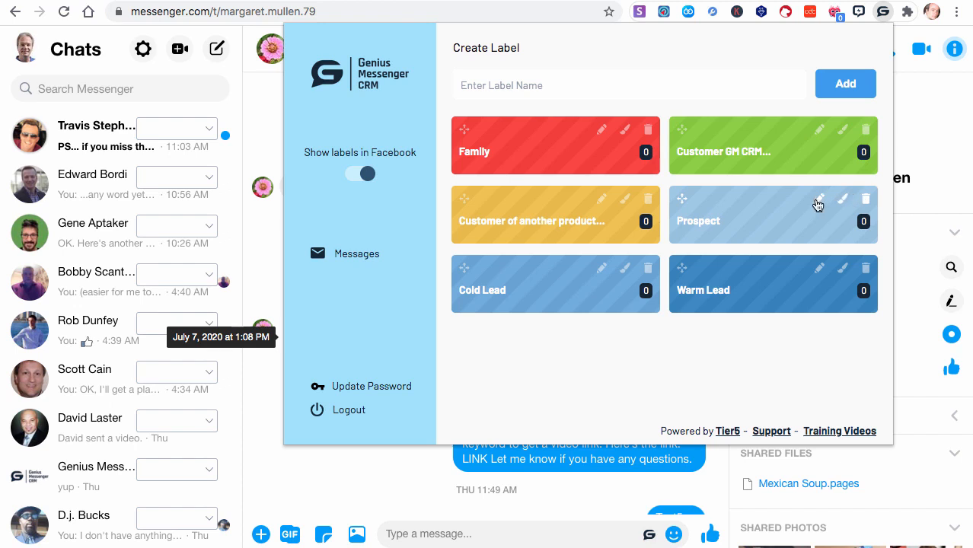
- Rename the green Customer GM CRM label by removing the space between GM and CRM, and save it
{"action": "left_click", "coordinate": [819, 128]}
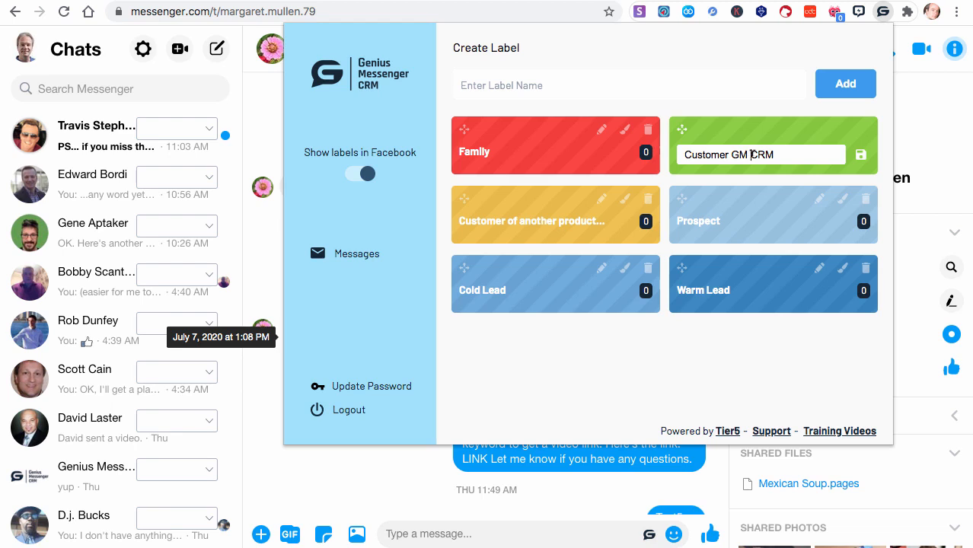
{"action": "left_click", "coordinate": [751, 154]}
{"action": "key", "text": "BackSpace"}
{"action": "left_click", "coordinate": [861, 156]}
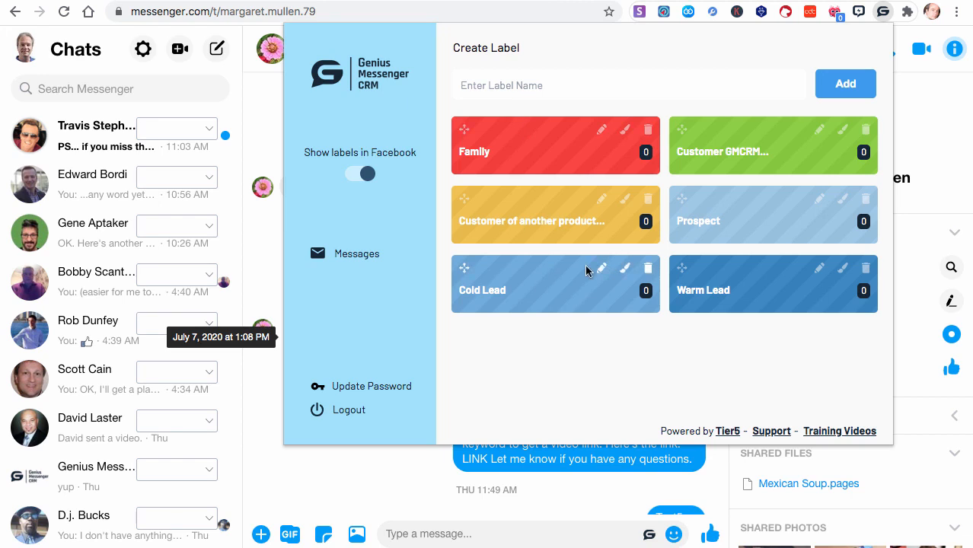
- View the friends list under the Family label, return to the labels and close the extension popup
{"action": "left_click", "coordinate": [477, 156]}
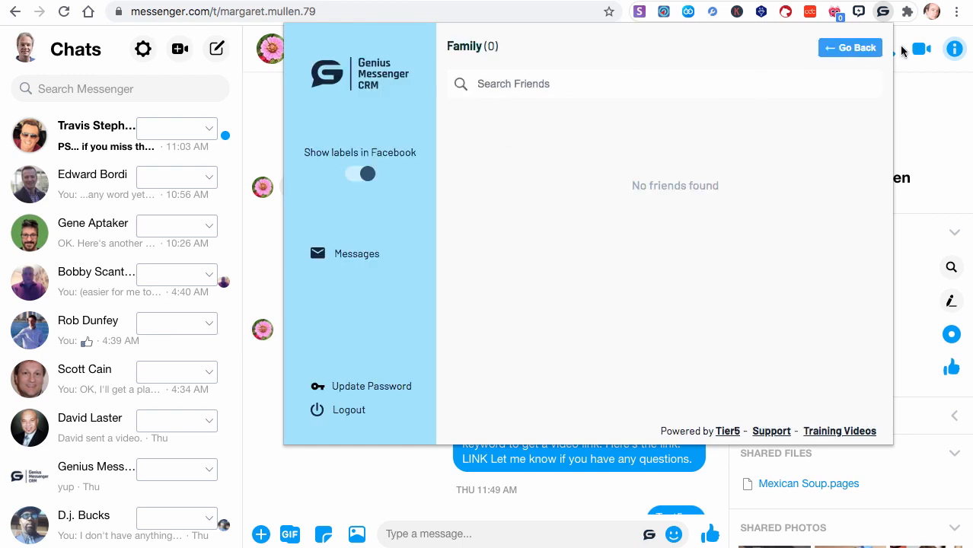
{"action": "left_click", "coordinate": [853, 49]}
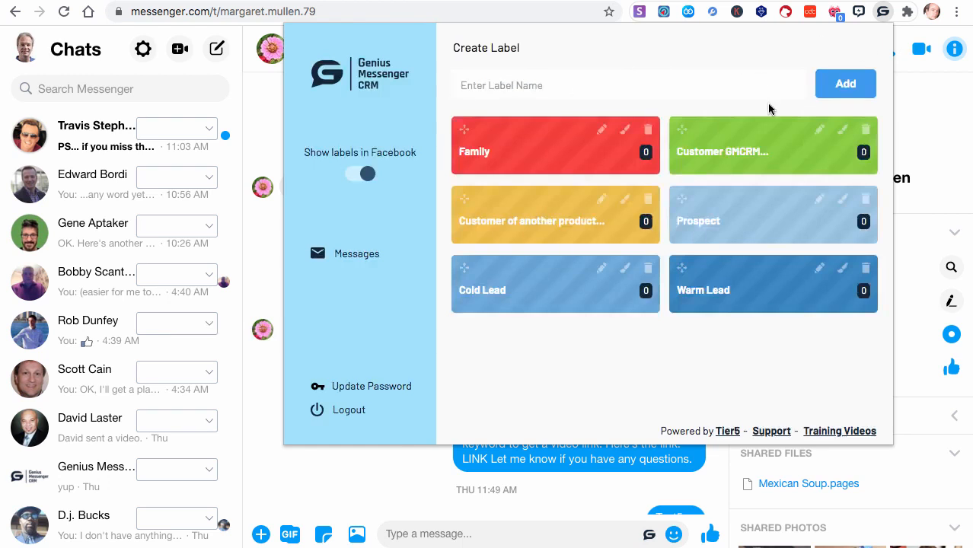
{"action": "left_click", "coordinate": [884, 11]}
{"action": "left_click", "coordinate": [884, 11]}
{"action": "left_click", "coordinate": [893, 11]}
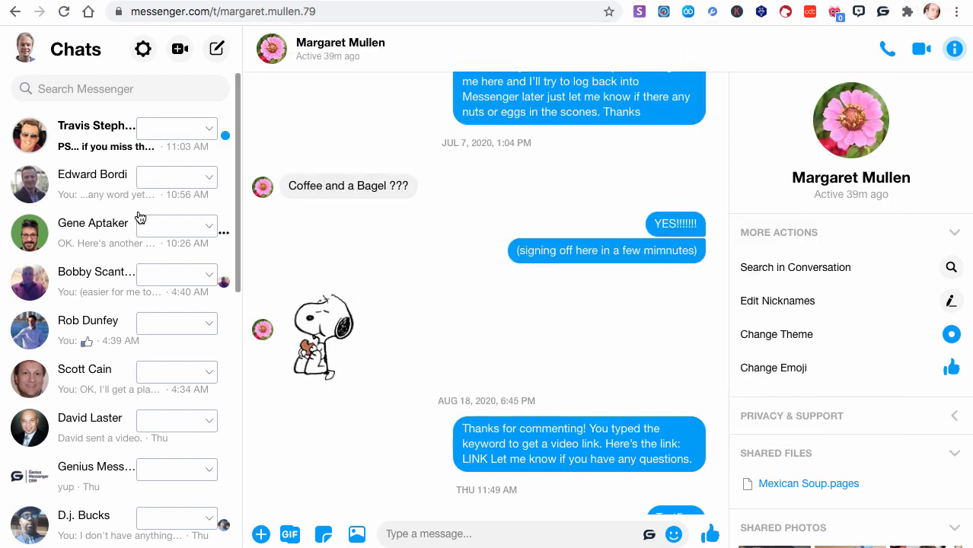
- Assign the green Customer GMCRM label to the second contact in the chat list
{"action": "scroll", "coordinate": [138, 218], "scroll_direction": "down", "scroll_amount": 1}
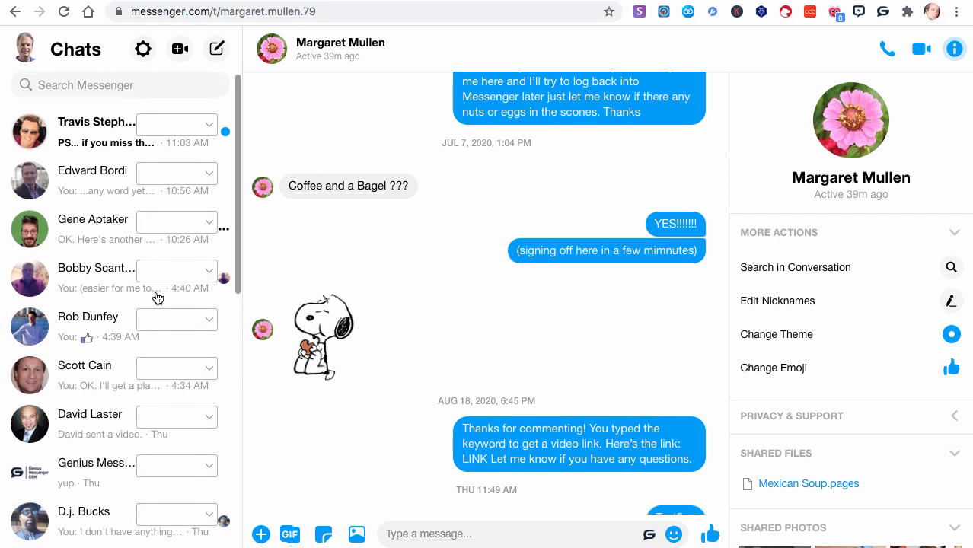
{"action": "scroll", "coordinate": [162, 355], "scroll_direction": "down", "scroll_amount": 1}
{"action": "scroll", "coordinate": [163, 356], "scroll_direction": "up", "scroll_amount": 1}
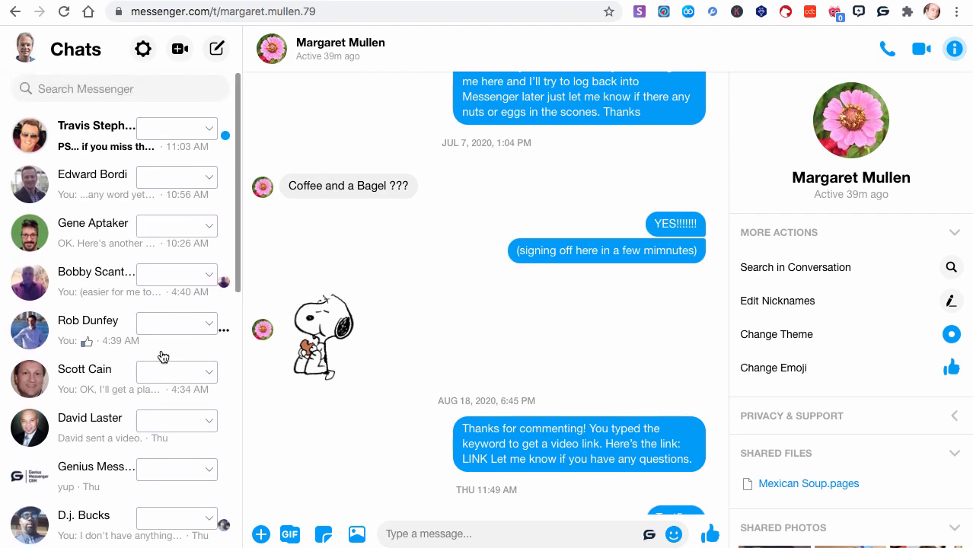
{"action": "left_click", "coordinate": [213, 180]}
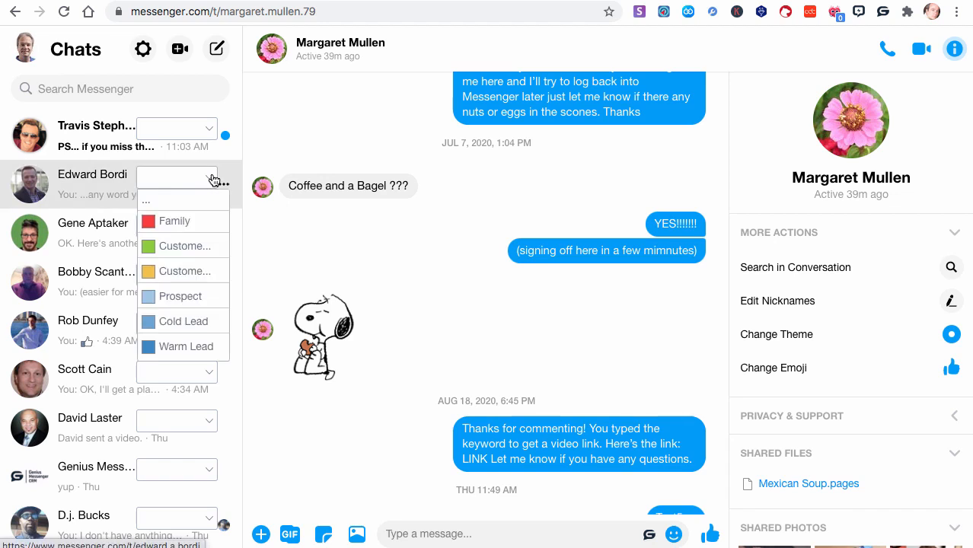
{"action": "left_click", "coordinate": [185, 247]}
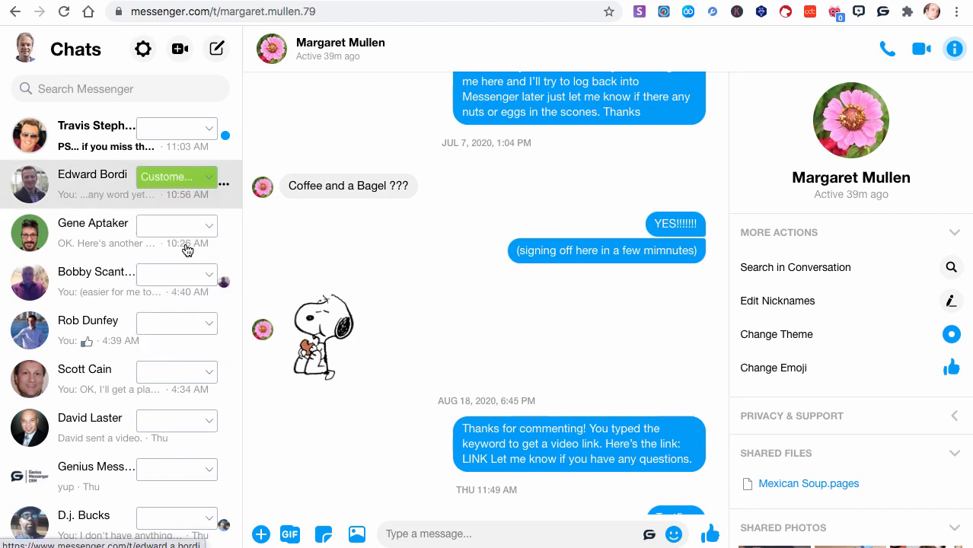
- Assign the Family label to the fourth contact in the chat list
{"action": "left_click", "coordinate": [214, 279]}
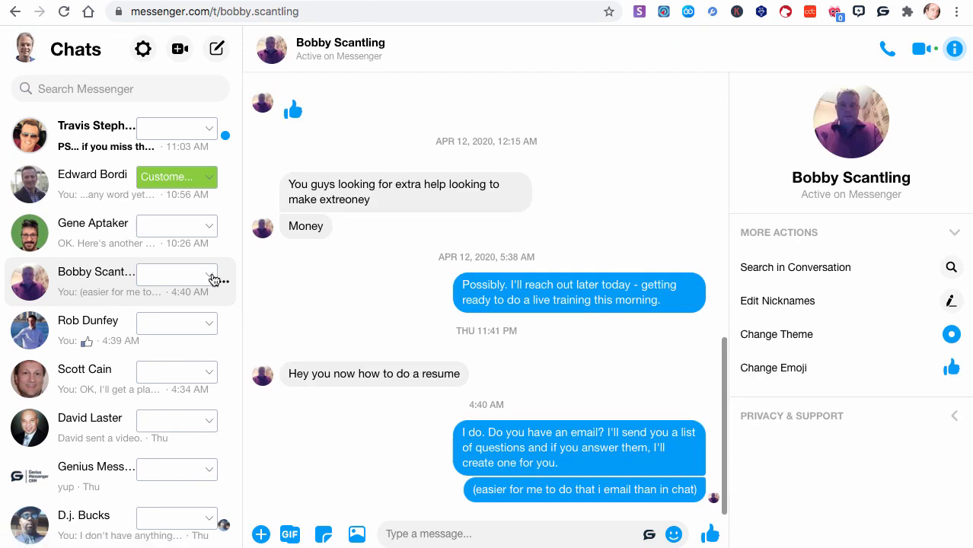
{"action": "left_click", "coordinate": [214, 279]}
{"action": "left_click", "coordinate": [176, 326]}
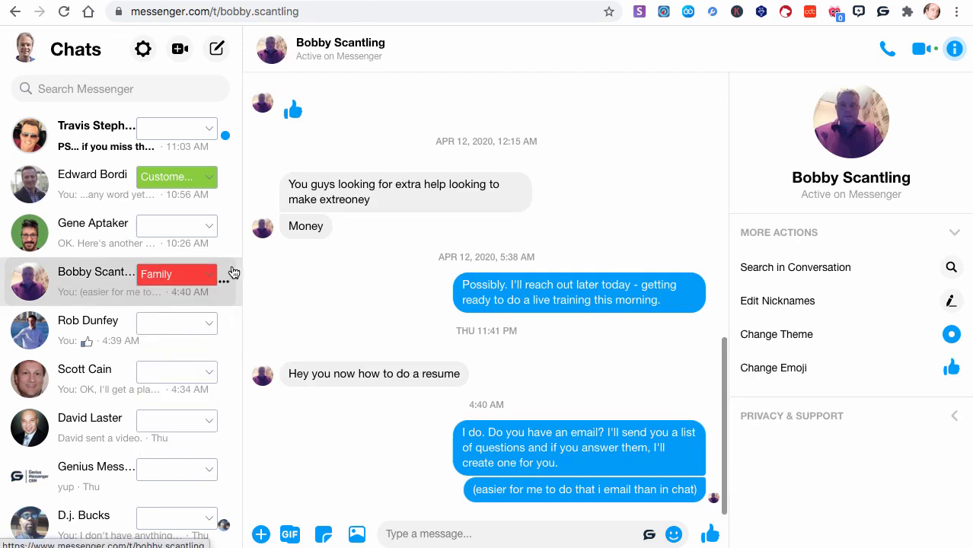
- Open the Genius Messenger CRM chat and assign it the yellow "Customer of another product" label
{"action": "left_click", "coordinate": [105, 468]}
{"action": "scroll", "coordinate": [152, 426], "scroll_direction": "down", "scroll_amount": 1}
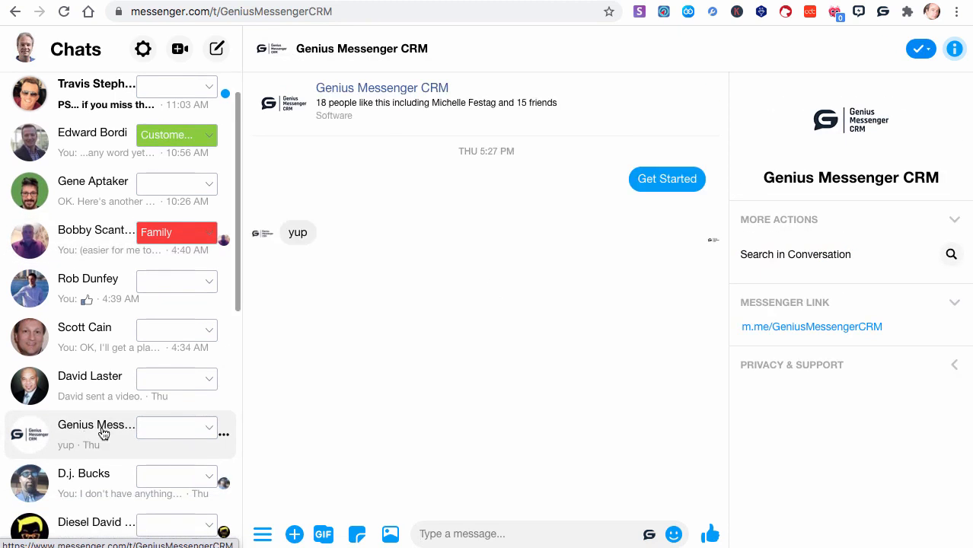
{"action": "left_click", "coordinate": [210, 429]}
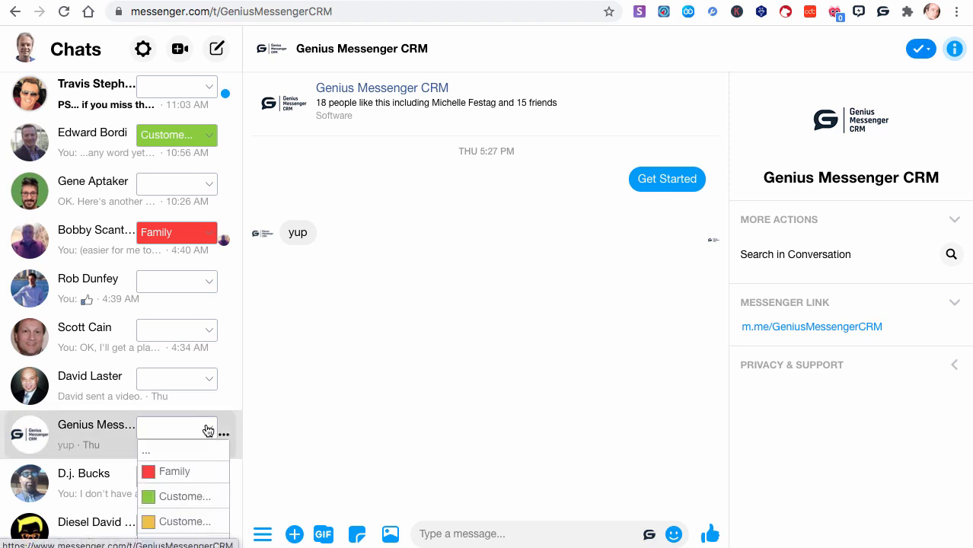
{"action": "left_click", "coordinate": [175, 520]}
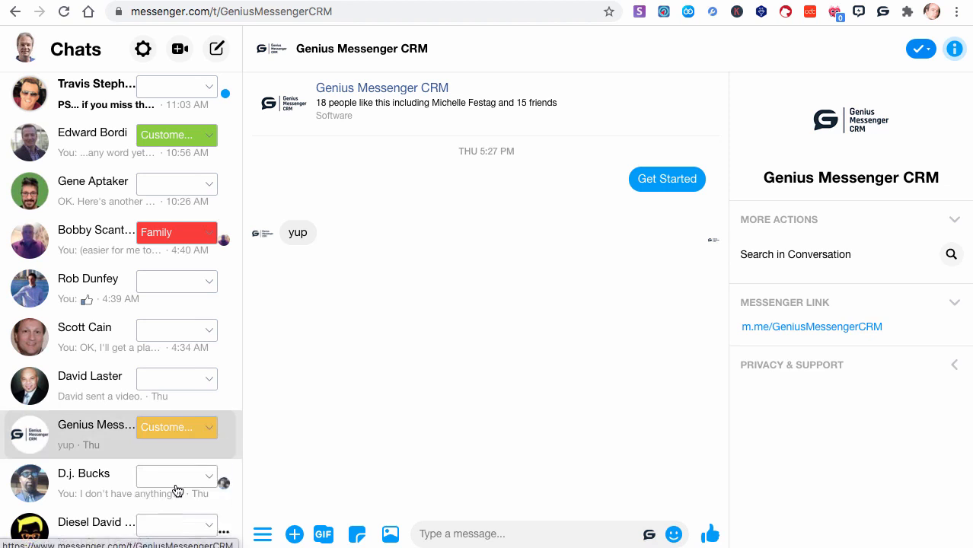
- Assign the Prospect label to the contact two rows below the Genius Messenger CRM chat
{"action": "scroll", "coordinate": [183, 472], "scroll_direction": "down", "scroll_amount": 3}
{"action": "left_click", "coordinate": [211, 384]}
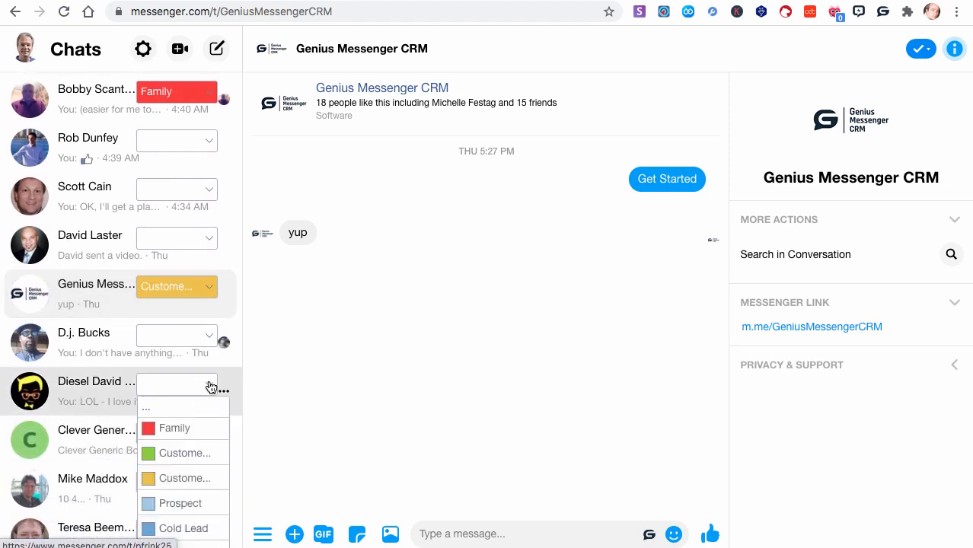
{"action": "left_click", "coordinate": [179, 505]}
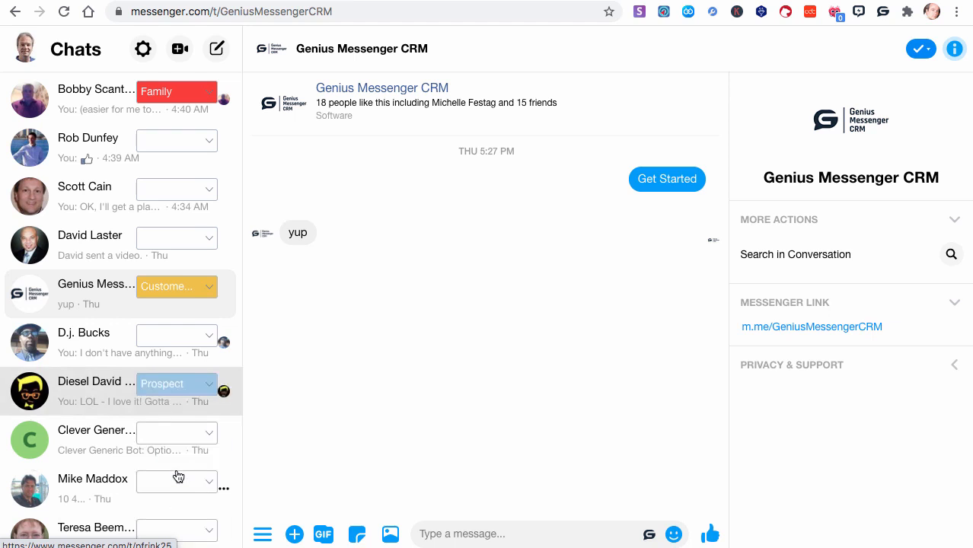
- Assign the Warm Lead label to the contact directly below Chirply in the chat list
{"action": "scroll", "coordinate": [178, 474], "scroll_direction": "down", "scroll_amount": 2}
{"action": "scroll", "coordinate": [178, 475], "scroll_direction": "down", "scroll_amount": 5}
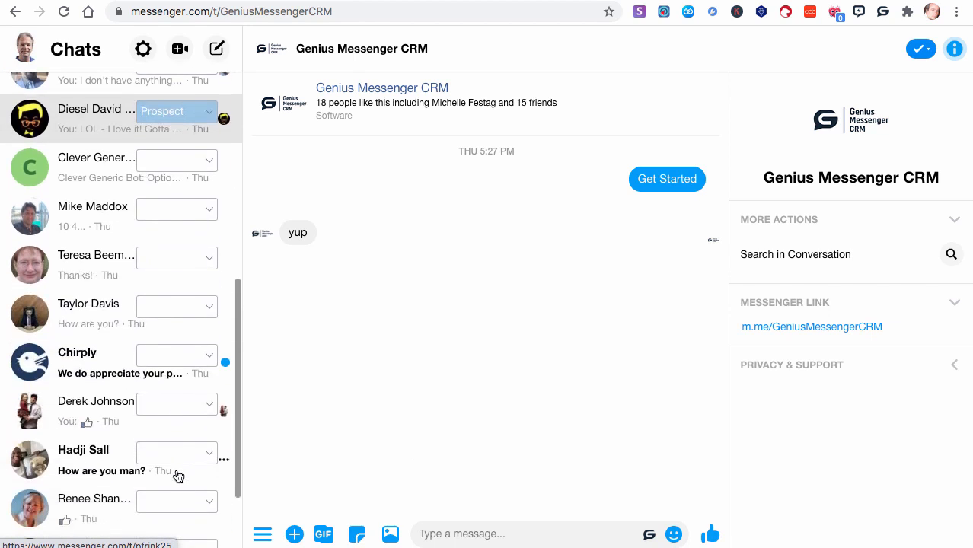
{"action": "left_click", "coordinate": [207, 409]}
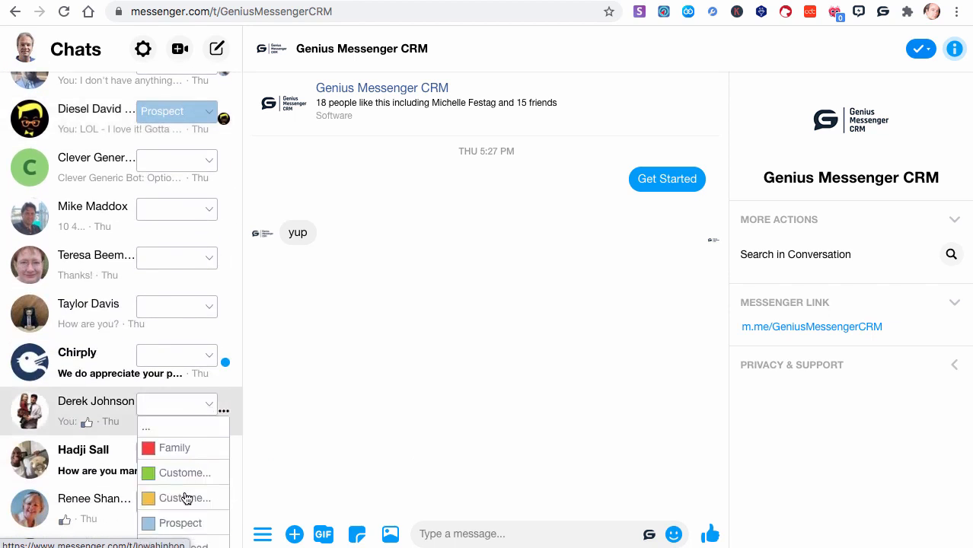
{"action": "scroll", "coordinate": [187, 499], "scroll_direction": "down", "scroll_amount": 2}
{"action": "left_click", "coordinate": [187, 517]}
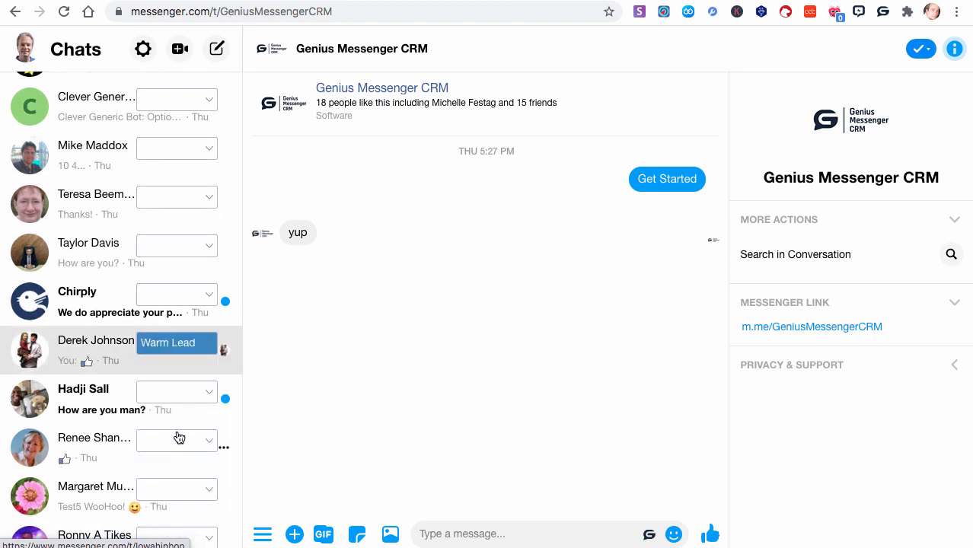
- Assign the Warm Lead label to the contact with the pink flower photo
{"action": "left_click", "coordinate": [209, 497]}
{"action": "scroll", "coordinate": [209, 497], "scroll_direction": "down", "scroll_amount": 3}
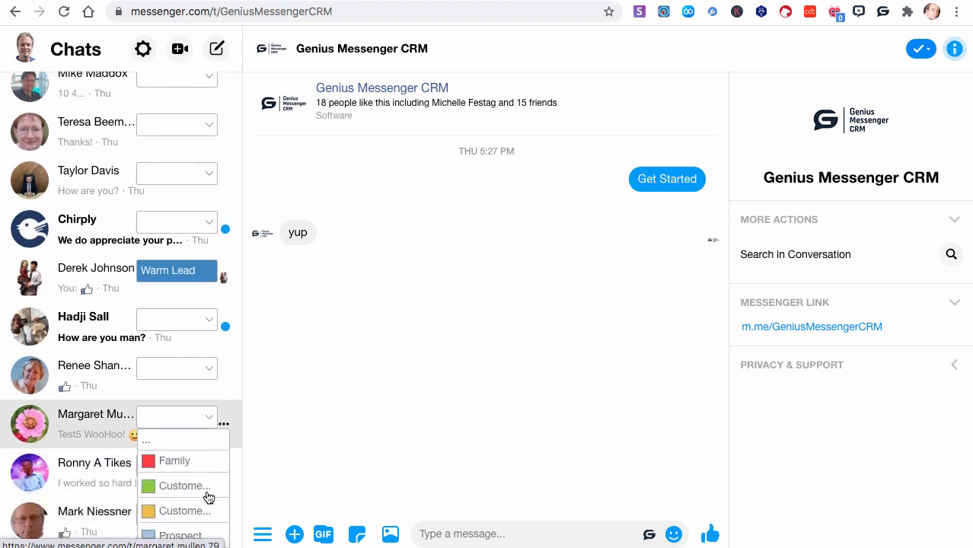
{"action": "scroll", "coordinate": [208, 497], "scroll_direction": "down", "scroll_amount": 1}
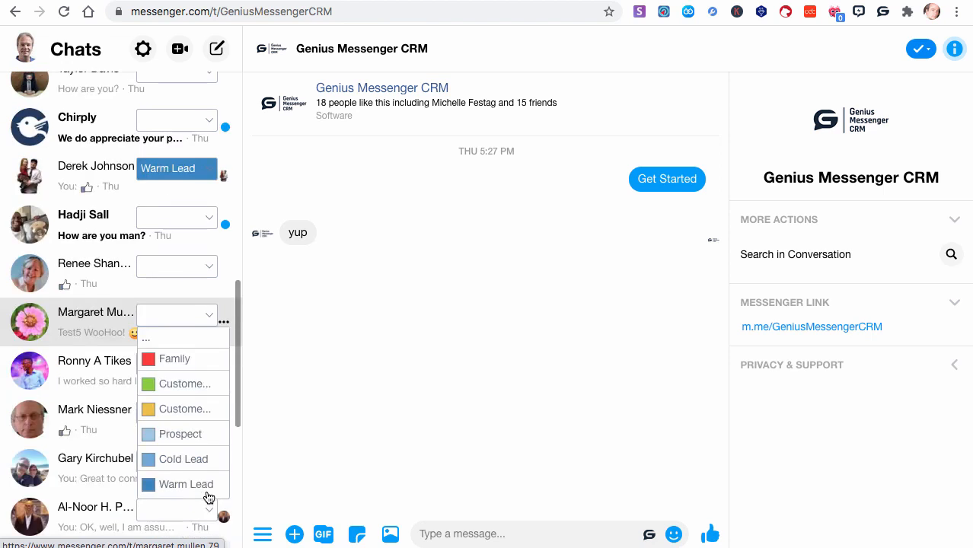
{"action": "left_click", "coordinate": [195, 482]}
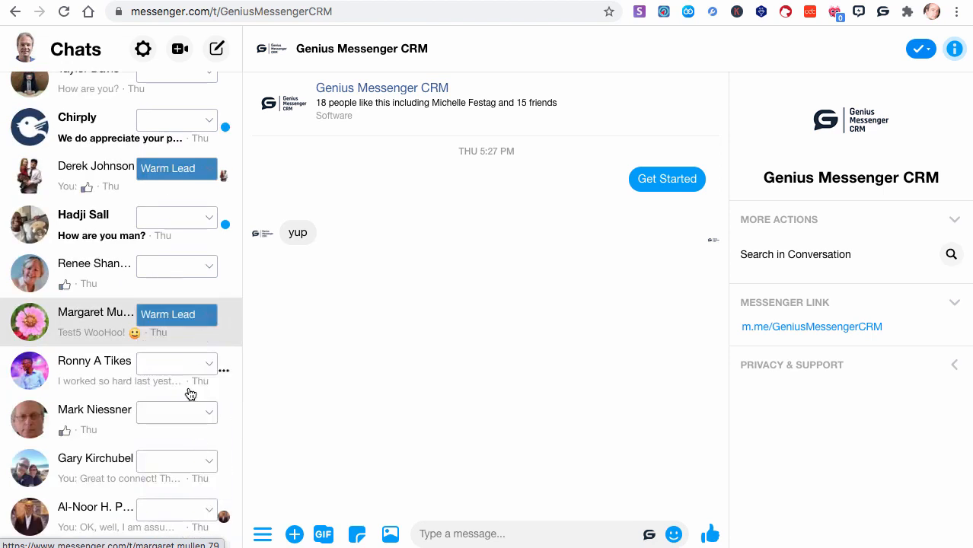
- Assign the Warm Lead label to the contact two rows below the flower-photo contact and to the one directly above it
{"action": "left_click", "coordinate": [202, 413]}
{"action": "scroll", "coordinate": [183, 501], "scroll_direction": "down", "scroll_amount": 1}
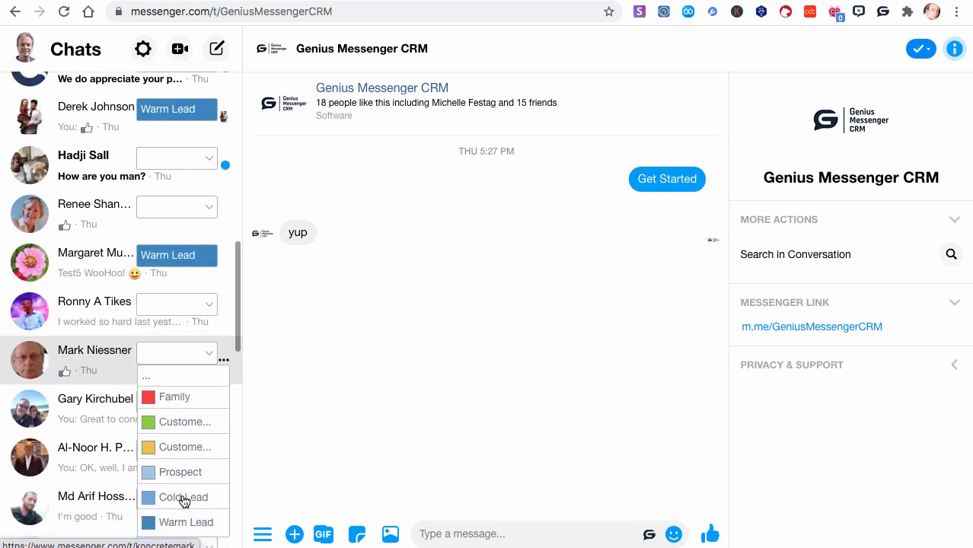
{"action": "left_click", "coordinate": [174, 521]}
{"action": "left_click", "coordinate": [207, 213]}
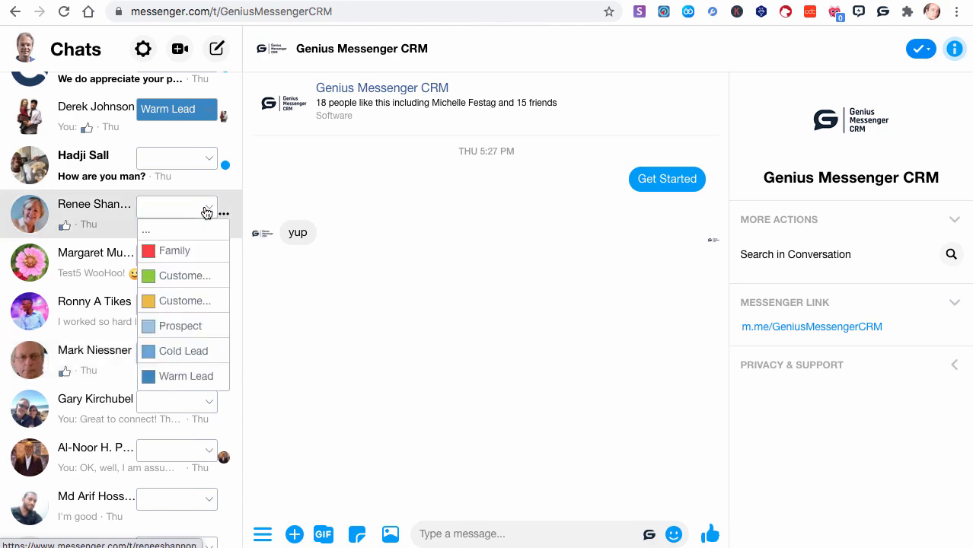
{"action": "left_click", "coordinate": [185, 375]}
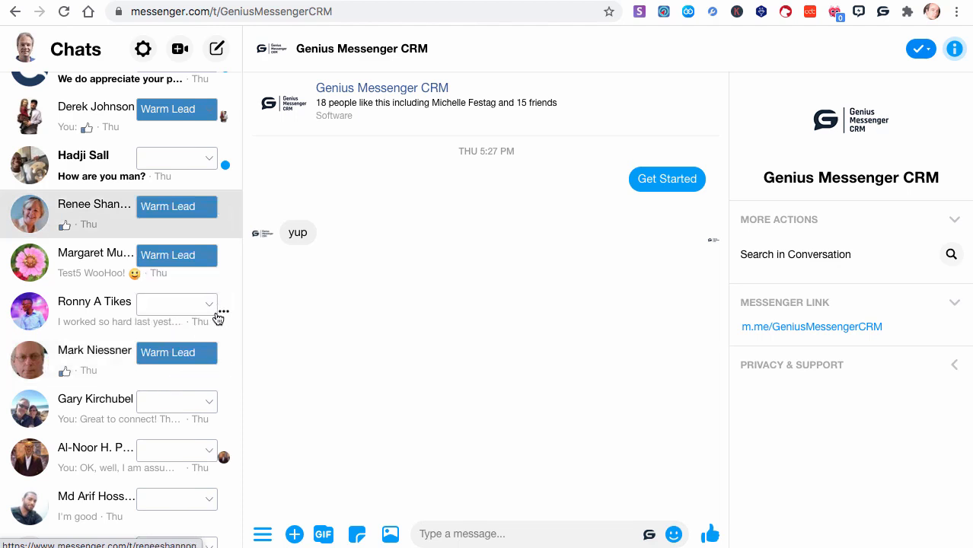
- Open the full-page Labels board of Genius Messenger CRM and review the contacts grouped under each label
{"action": "scroll", "coordinate": [217, 318], "scroll_direction": "up", "scroll_amount": 10}
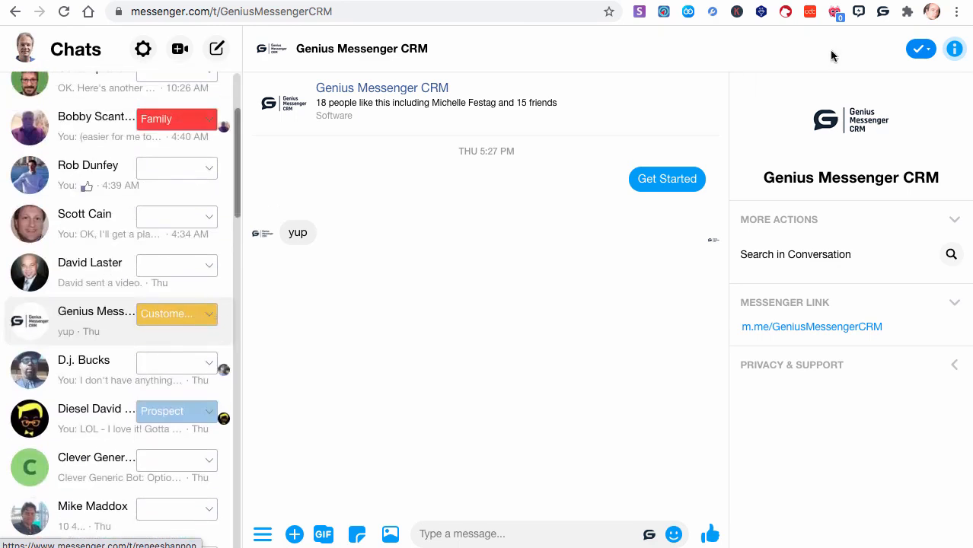
{"action": "left_click", "coordinate": [883, 11]}
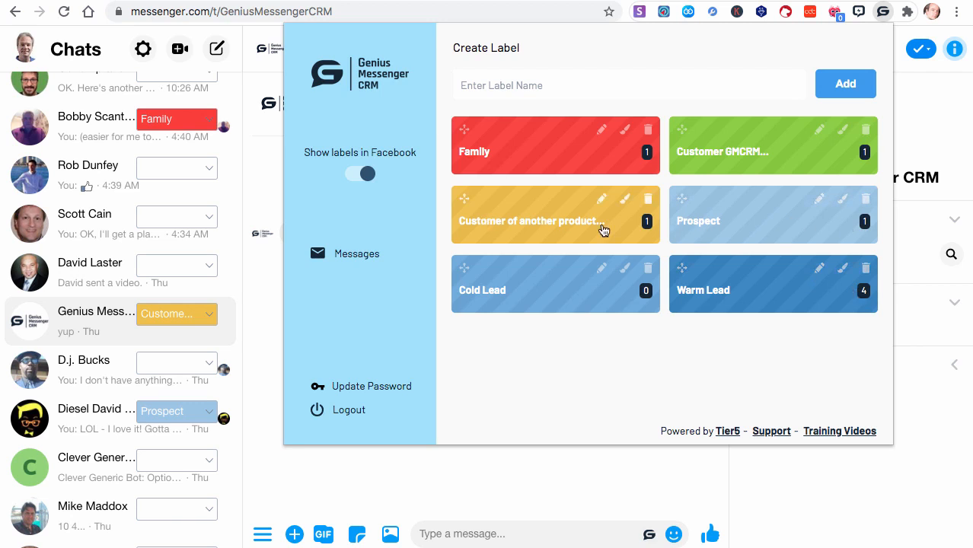
{"action": "left_click", "coordinate": [352, 258]}
{"action": "left_click", "coordinate": [65, 260]}
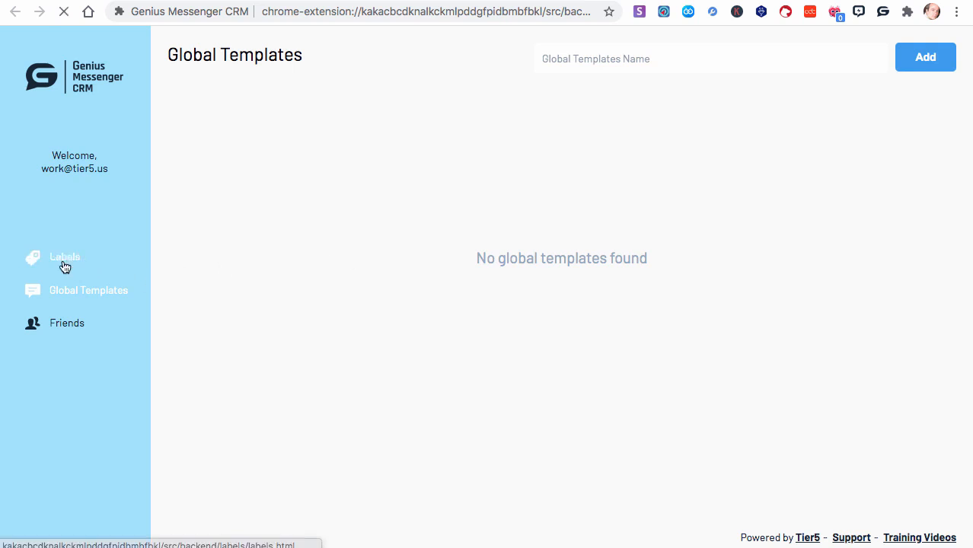
{"action": "scroll", "coordinate": [270, 277], "scroll_direction": "down", "scroll_amount": 1}
{"action": "scroll", "coordinate": [272, 277], "scroll_direction": "down", "scroll_amount": 2}
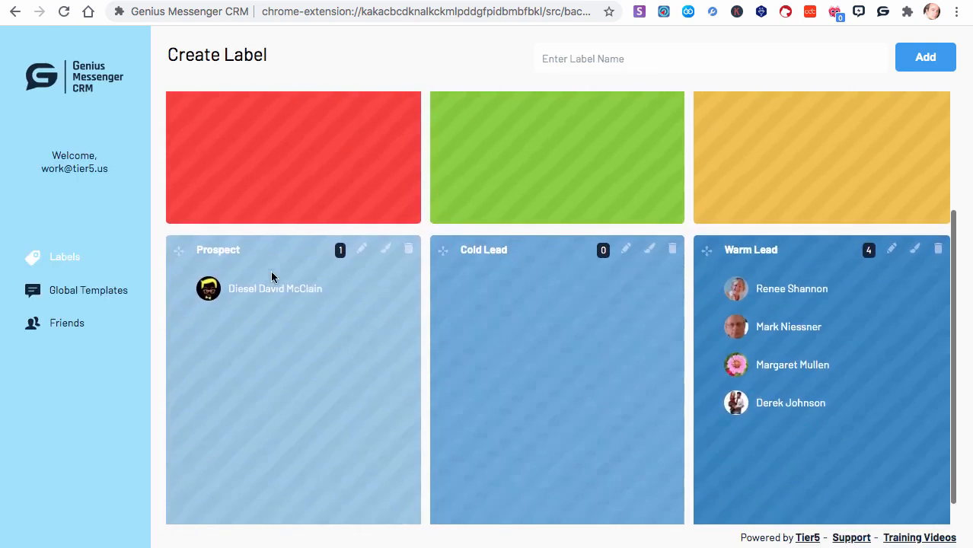
{"action": "scroll", "coordinate": [272, 277], "scroll_direction": "up", "scroll_amount": 3}
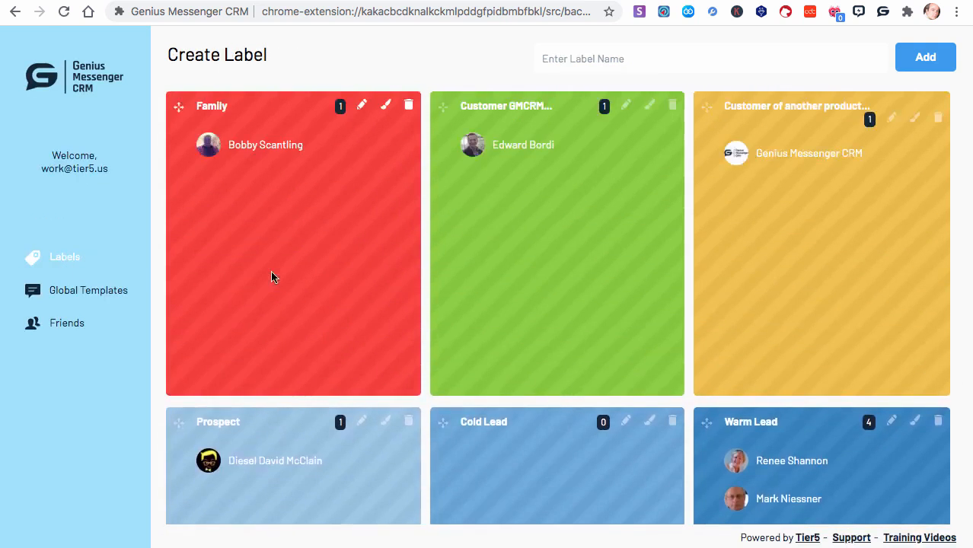
{"action": "scroll", "coordinate": [272, 277], "scroll_direction": "down", "scroll_amount": 3}
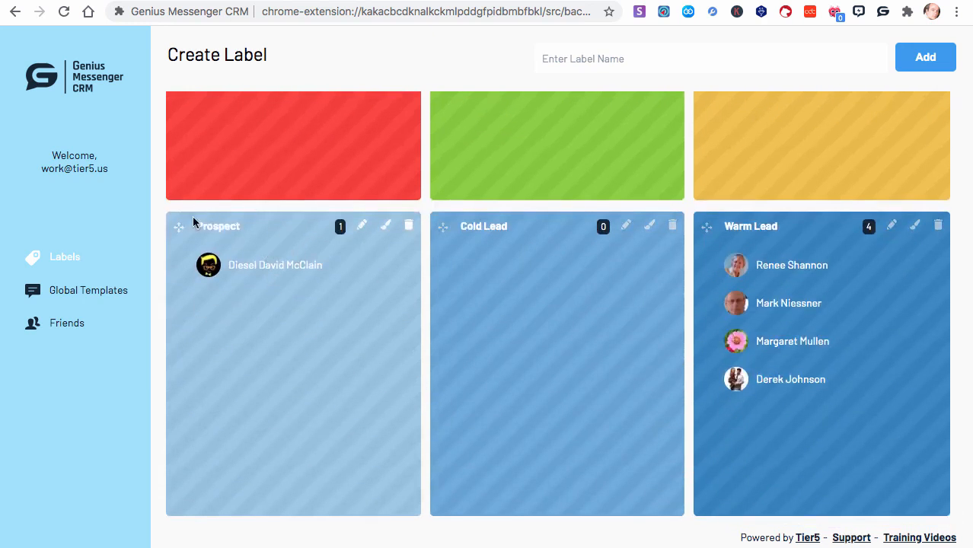
- Try to move the Prospect label card to the Cold Lead card's place on the board
{"action": "left_click_drag", "start_coordinate": [176, 224], "coordinate": [466, 221]}
{"action": "left_click_drag", "start_coordinate": [221, 241], "coordinate": [222, 240]}
{"action": "scroll", "coordinate": [302, 236], "scroll_direction": "up", "scroll_amount": 3}
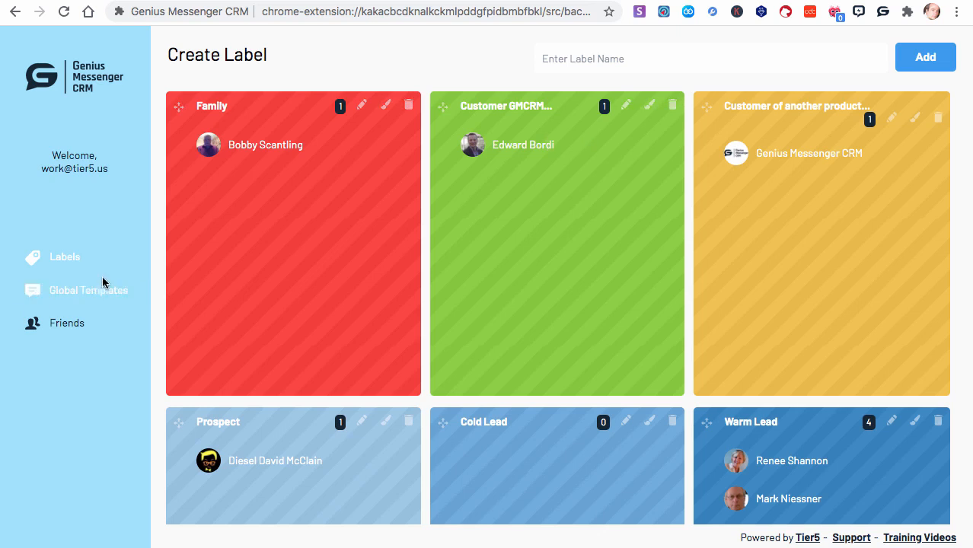
- Start a notification for the first contact in the extension's Warm Lead list with the subject "Test Notification"
{"action": "left_click", "coordinate": [883, 11]}
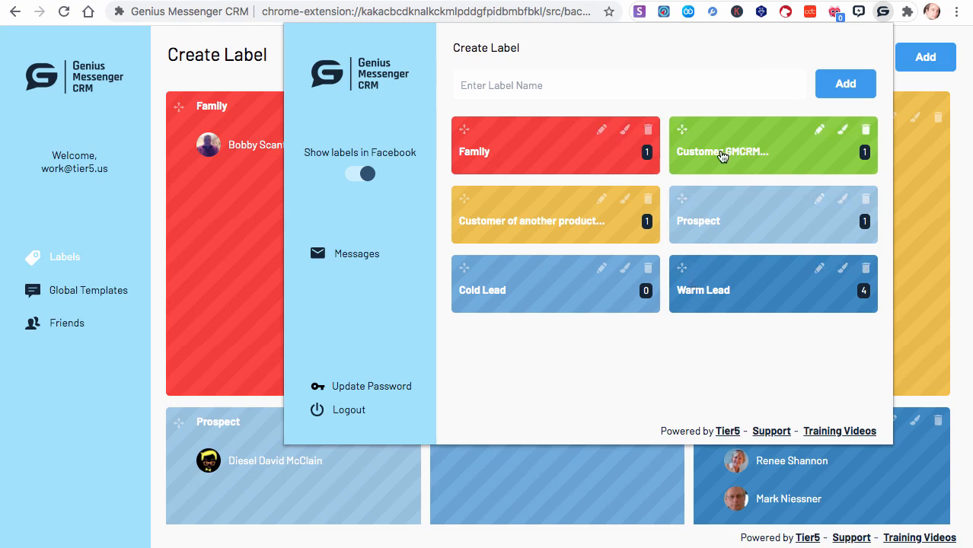
{"action": "left_click", "coordinate": [712, 292]}
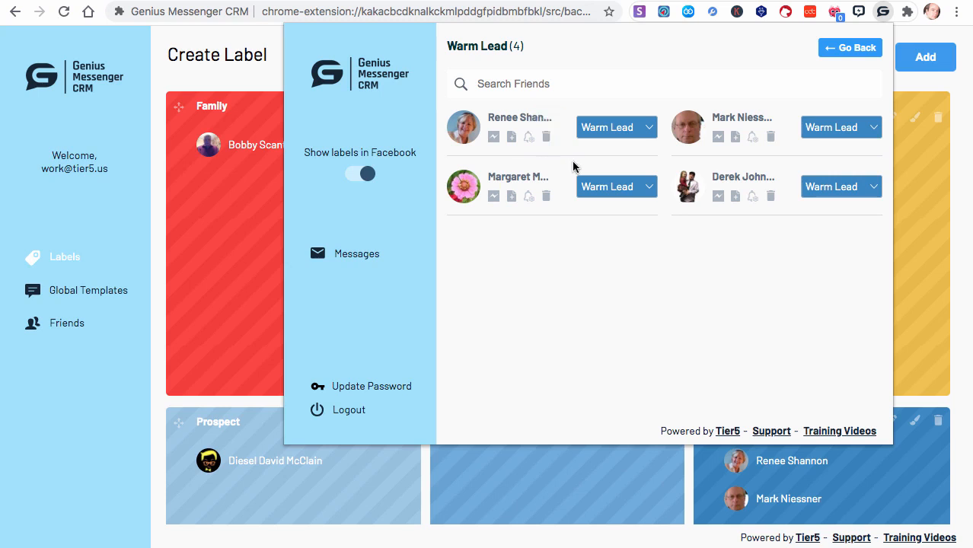
{"action": "left_click", "coordinate": [528, 136]}
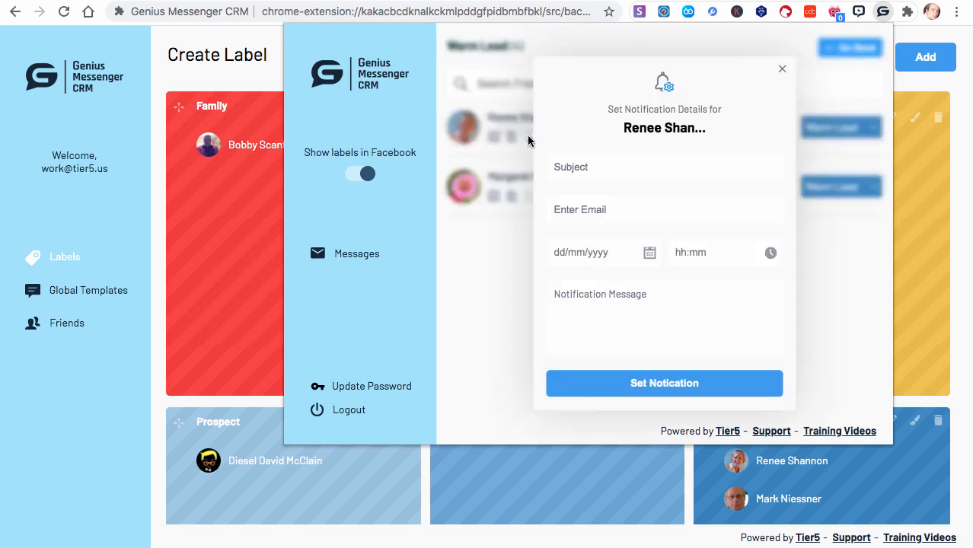
{"action": "left_click", "coordinate": [585, 165]}
{"action": "left_click", "coordinate": [598, 201]}
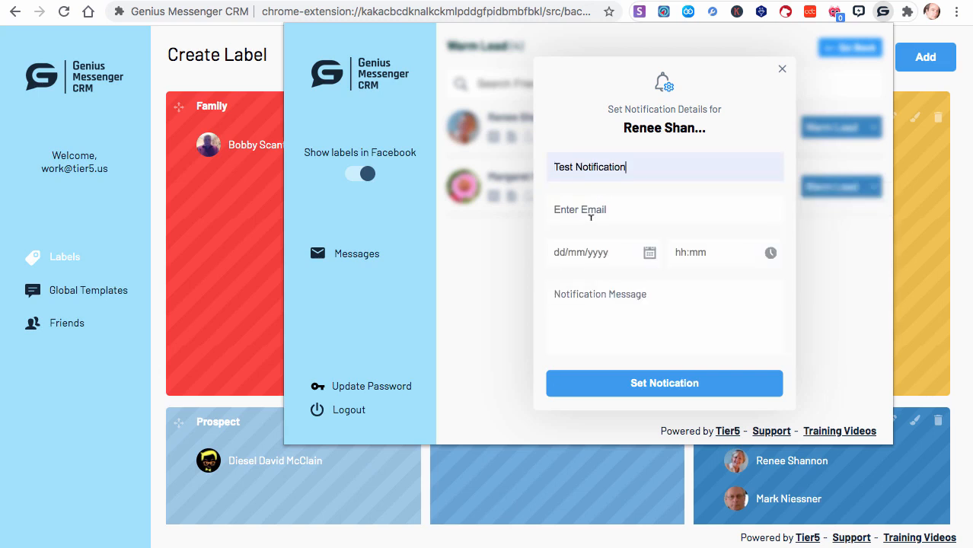
- Enter the notification's e-mail address and schedule it for 28/08/2020 at 11:30
{"action": "left_click", "coordinate": [591, 217]}
{"action": "type", "text": "test"}
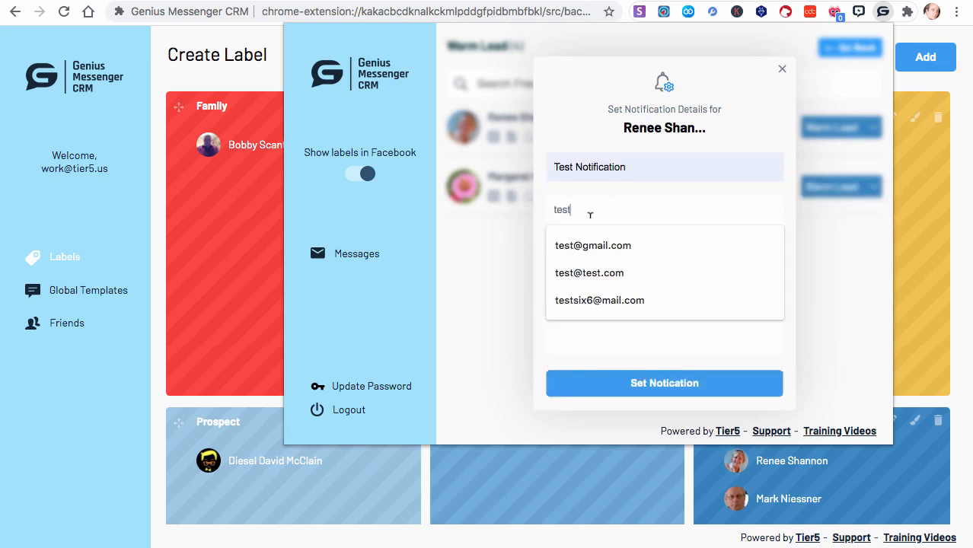
{"action": "left_click", "coordinate": [587, 245]}
{"action": "left_click", "coordinate": [563, 252]}
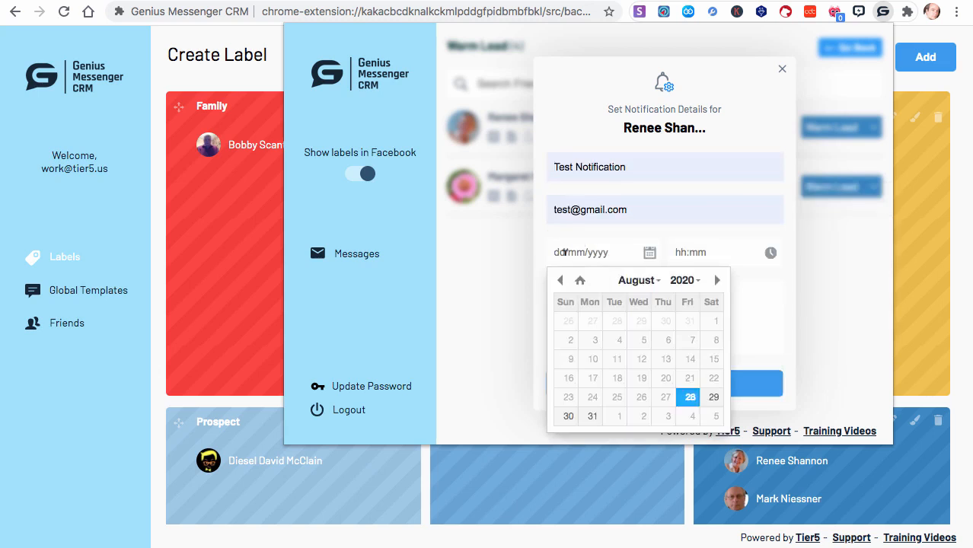
{"action": "left_click", "coordinate": [689, 398]}
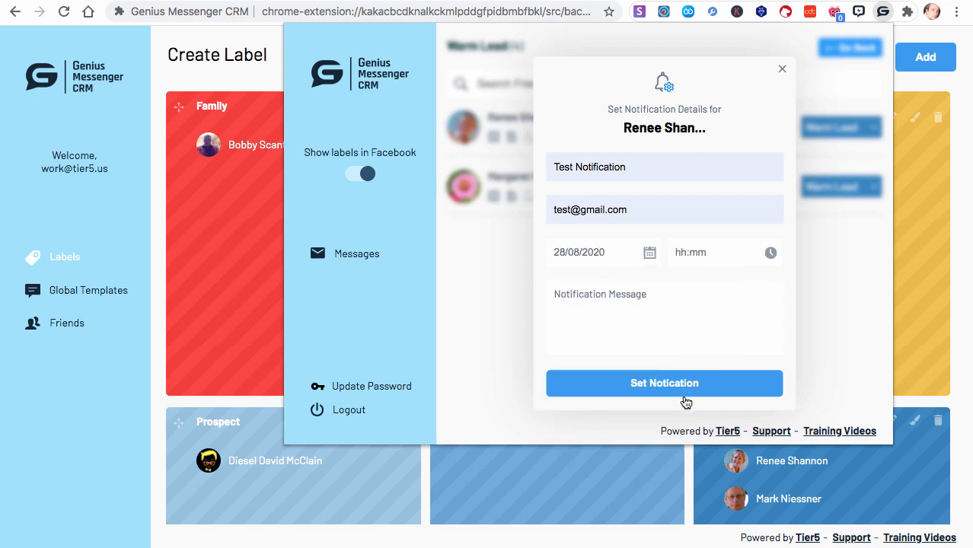
{"action": "left_click", "coordinate": [692, 252]}
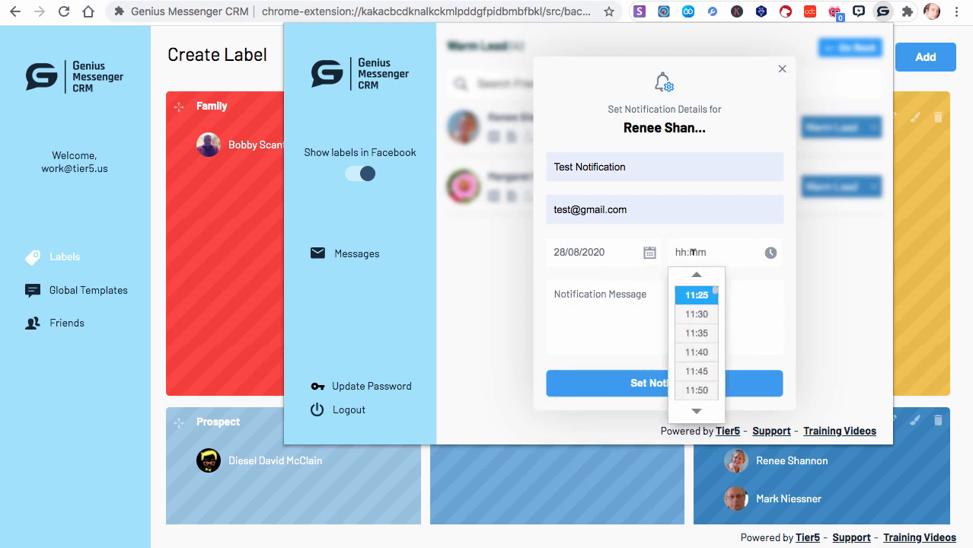
{"action": "left_click", "coordinate": [704, 314]}
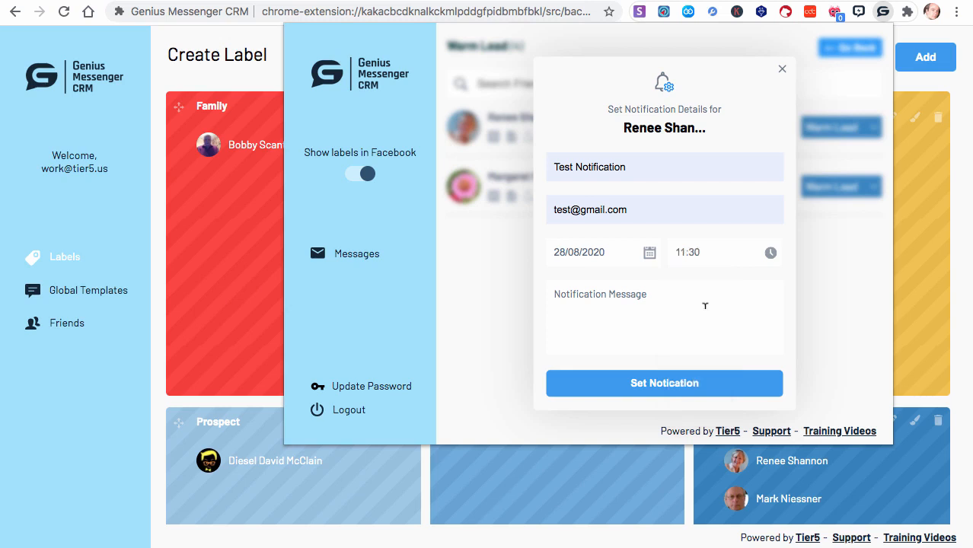
- Enter the notification message "This is just a test notification" and save the notification
{"action": "left_click", "coordinate": [648, 299]}
{"action": "type", "text": "This is just "}
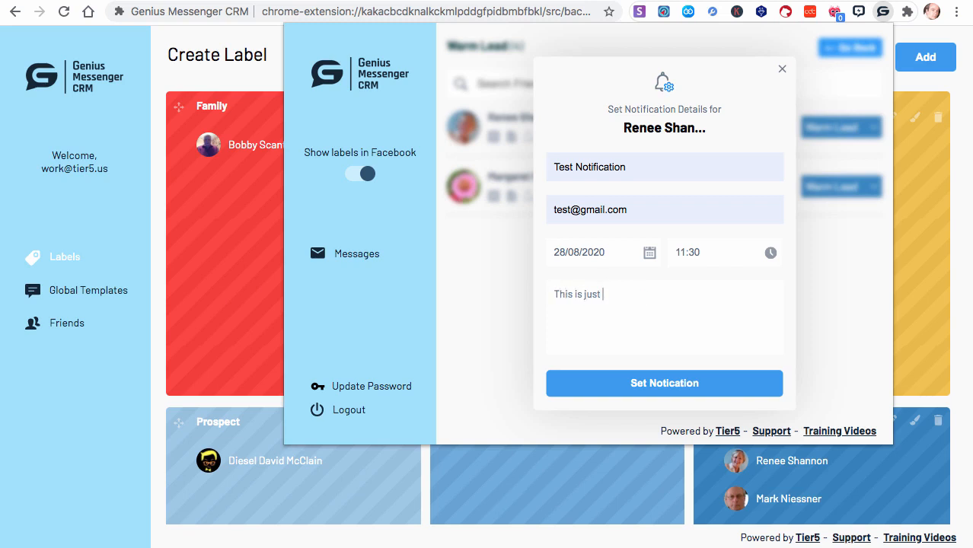
{"action": "type", "text": "a test notification"}
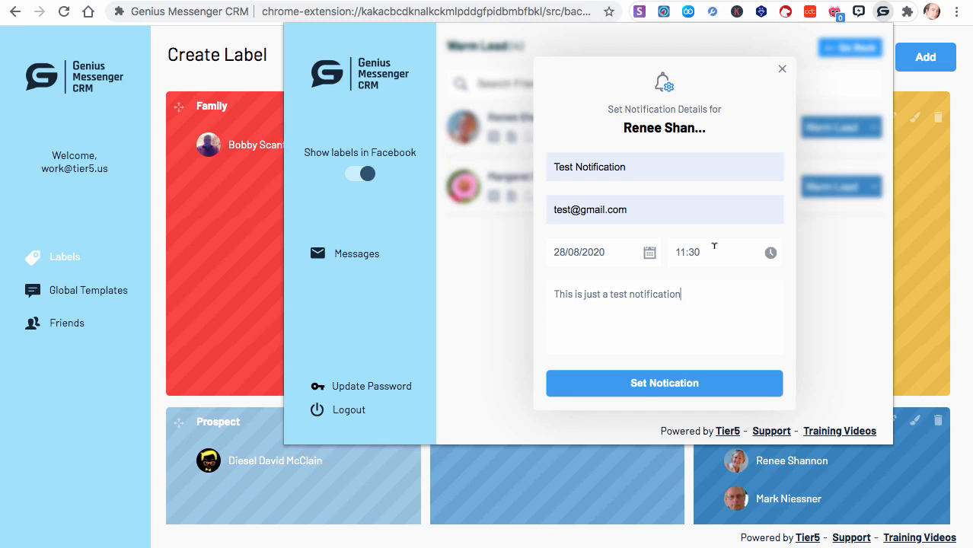
{"action": "left_click", "coordinate": [647, 386]}
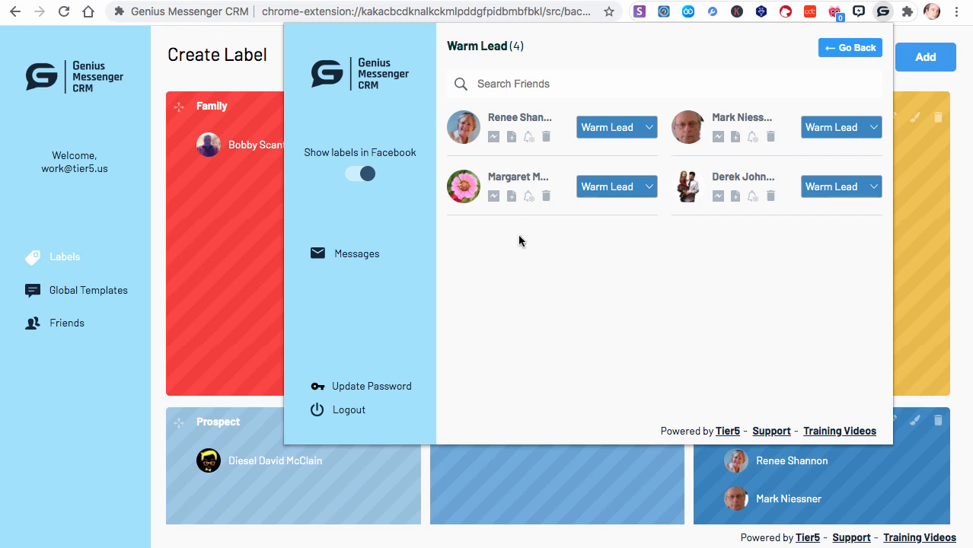
{"action": "left_click", "coordinate": [512, 196]}
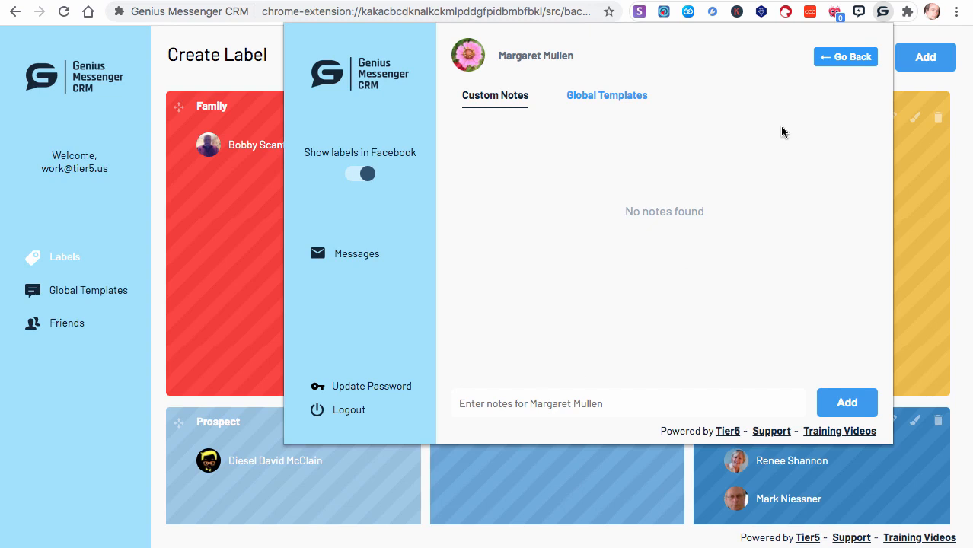
{"action": "left_click", "coordinate": [836, 58]}
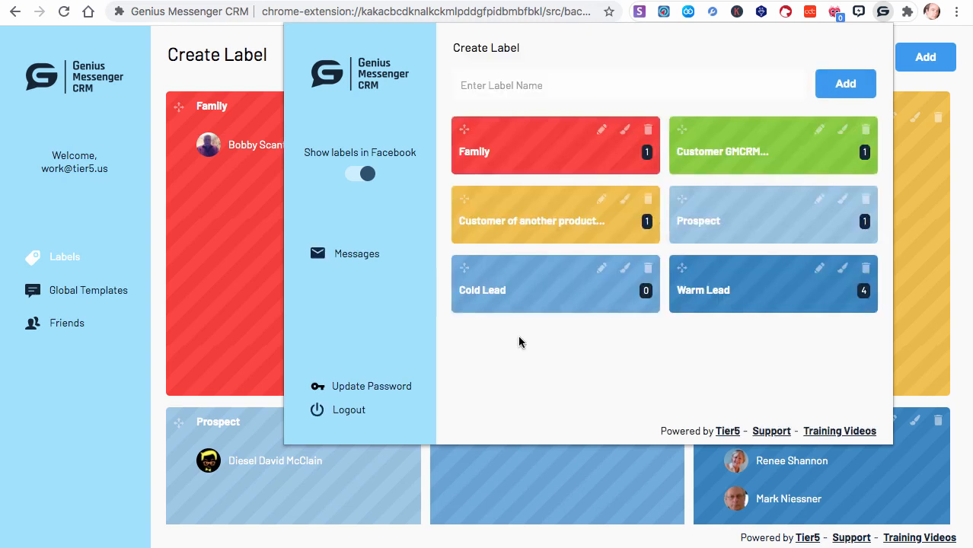
{"action": "left_click", "coordinate": [713, 293]}
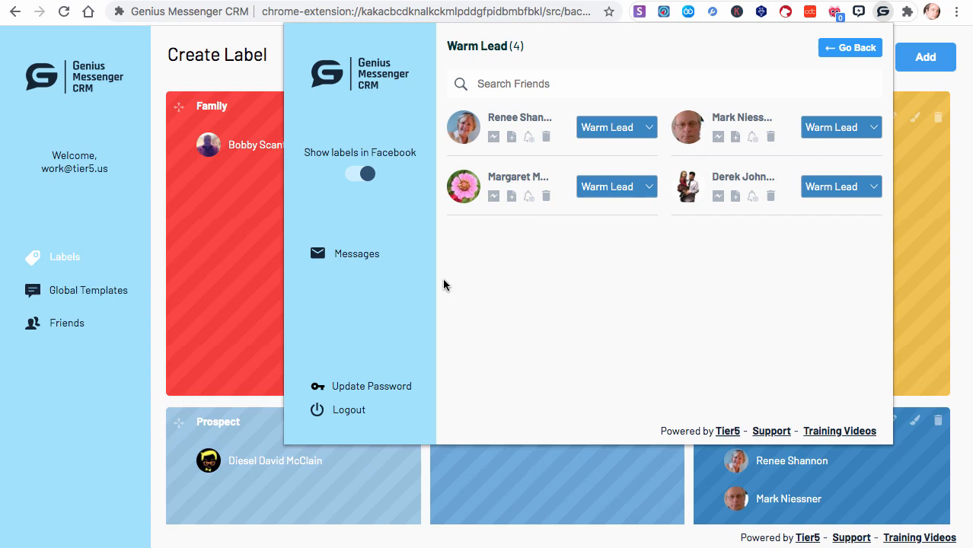
- Add the note "Has not yet seen demo video, but wants to" to the third contact in the Warm Lead list
{"action": "left_click", "coordinate": [512, 197]}
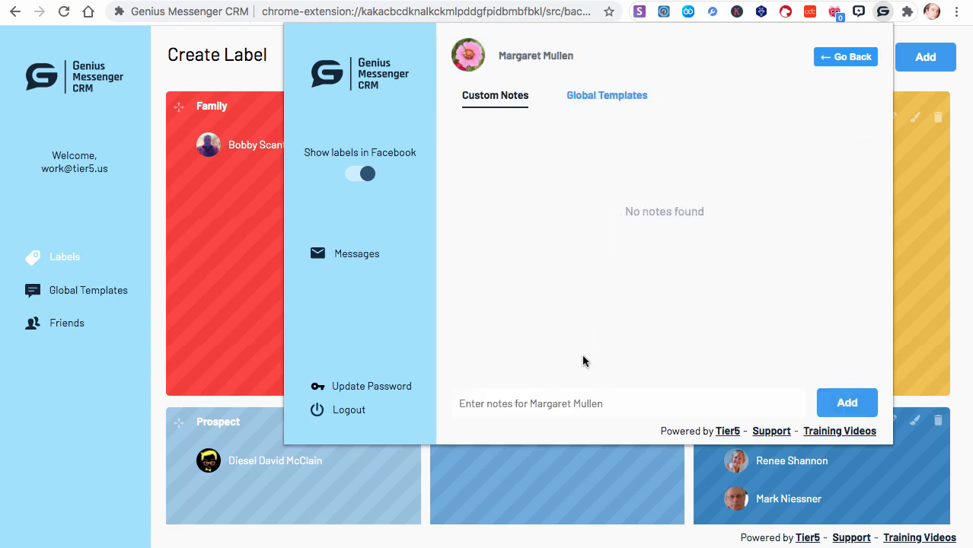
{"action": "left_click", "coordinate": [520, 401]}
{"action": "type", "text": "Has not y"}
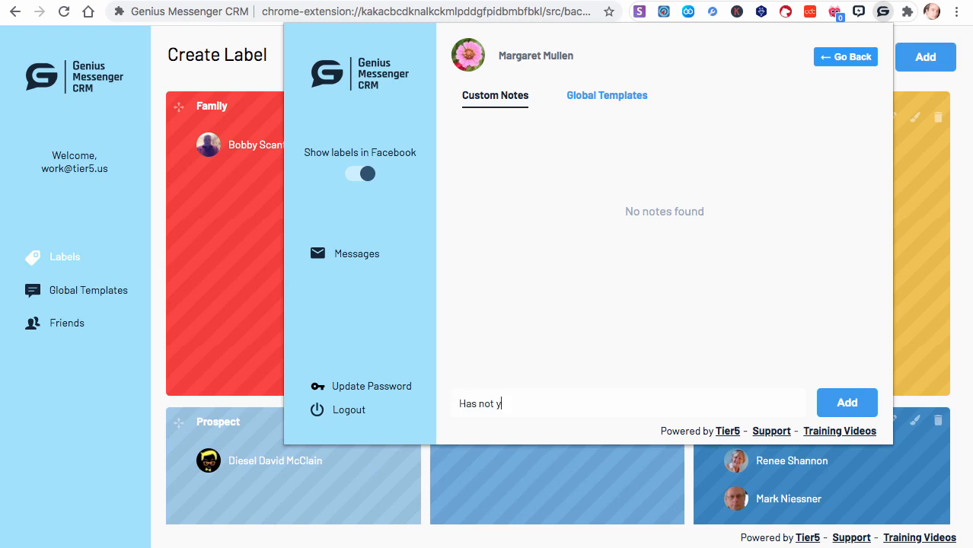
{"action": "type", "text": "et seen demo vodeo, but wan"}
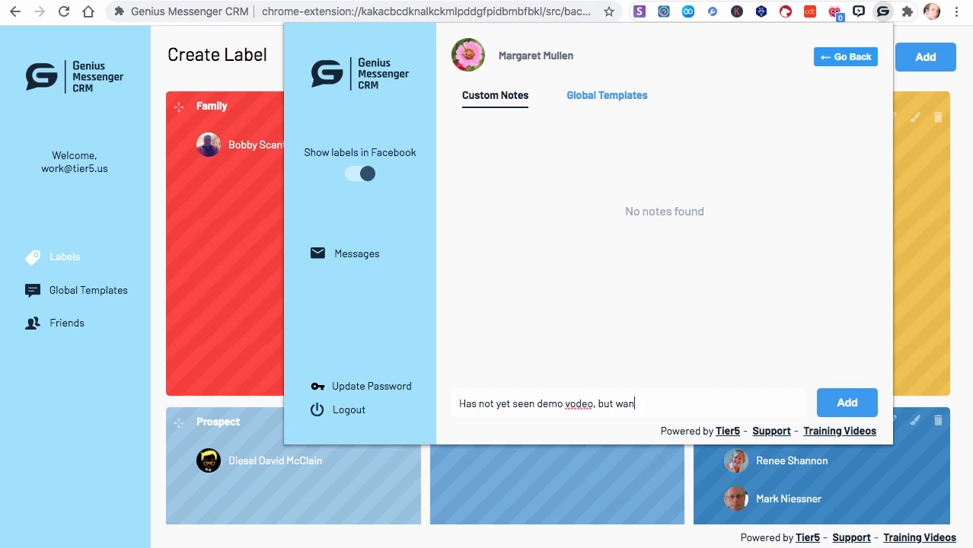
{"action": "type", "text": "ts to"}
{"action": "left_click", "coordinate": [577, 404]}
{"action": "key", "text": "BackSpace"}
{"action": "type", "text": "i"}
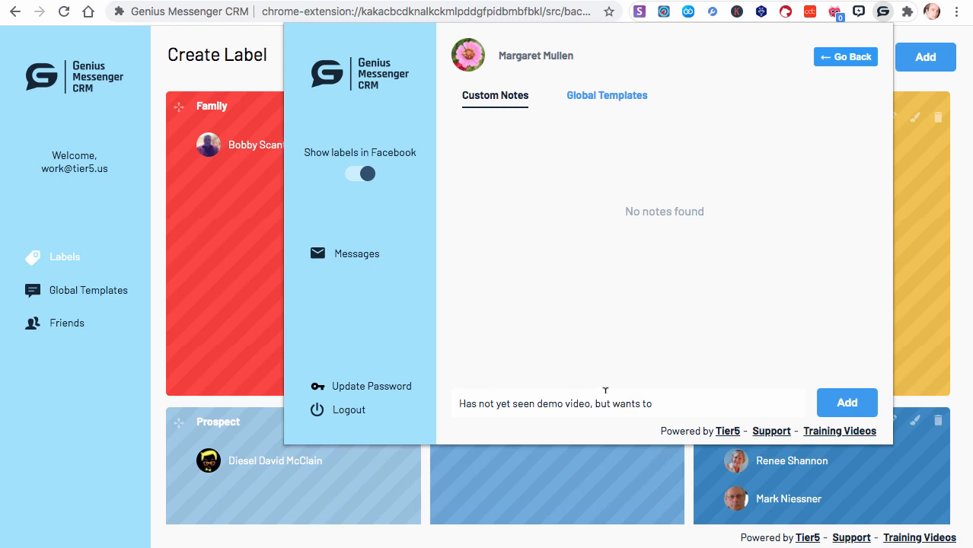
{"action": "left_click", "coordinate": [841, 403]}
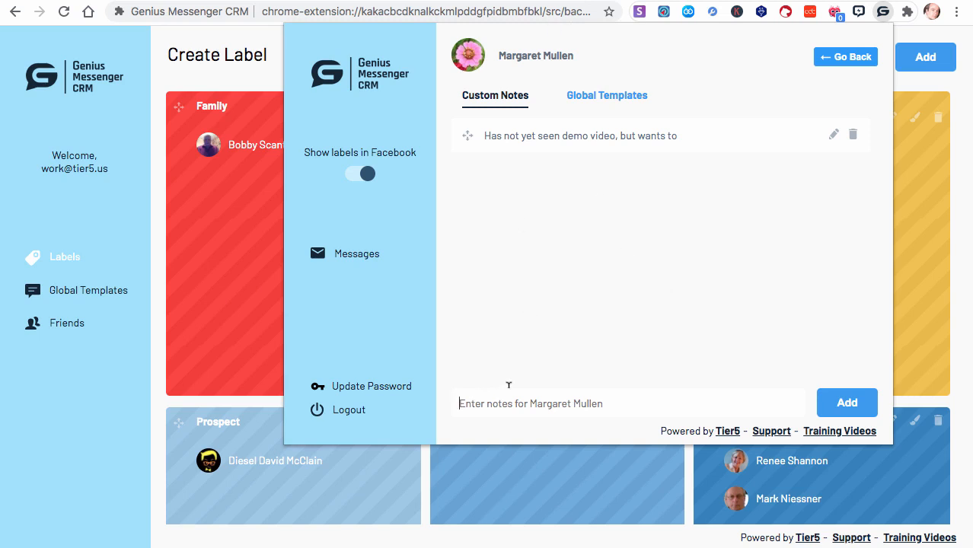
- Add a second custom note, "Provided phone number - not getting messages", to the same Warm Lead contact
{"action": "type", "text": "Provided "}
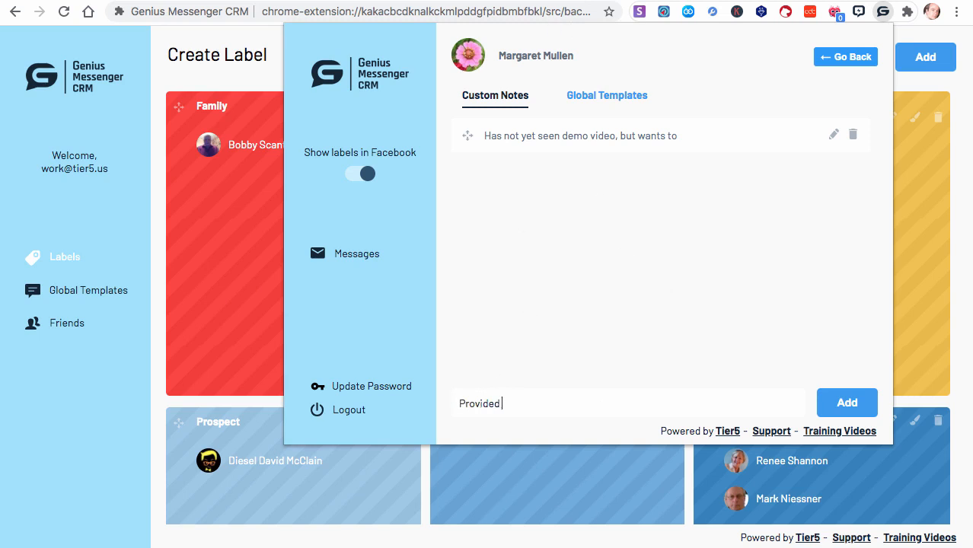
{"action": "type", "text": "phone number -"}
{"action": "type", "text": " res"}
{"action": "key", "text": "BackSpace"}
{"action": "key", "text": "BackSpace"}
{"action": "key", "text": "BackSpace"}
{"action": "type", "text": "n"}
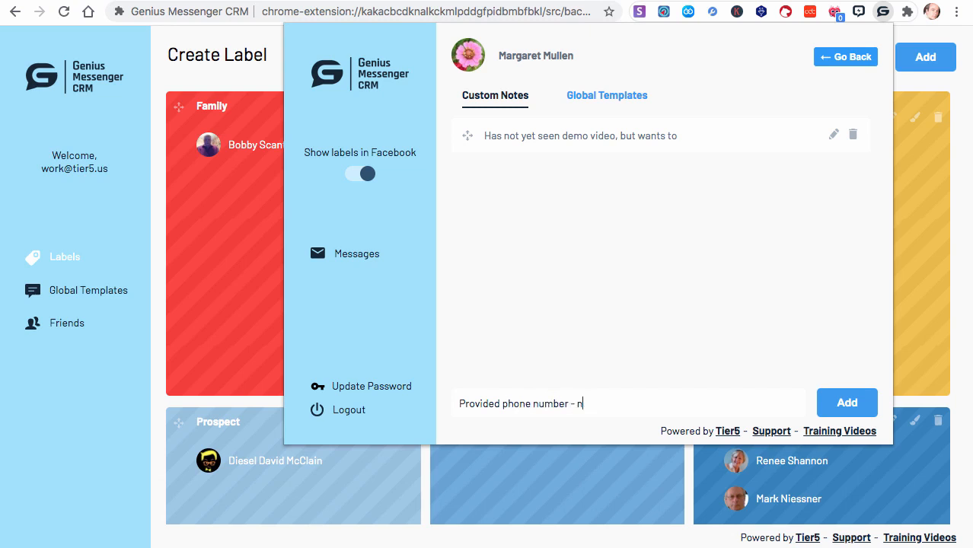
{"action": "type", "text": "ot getting messages"}
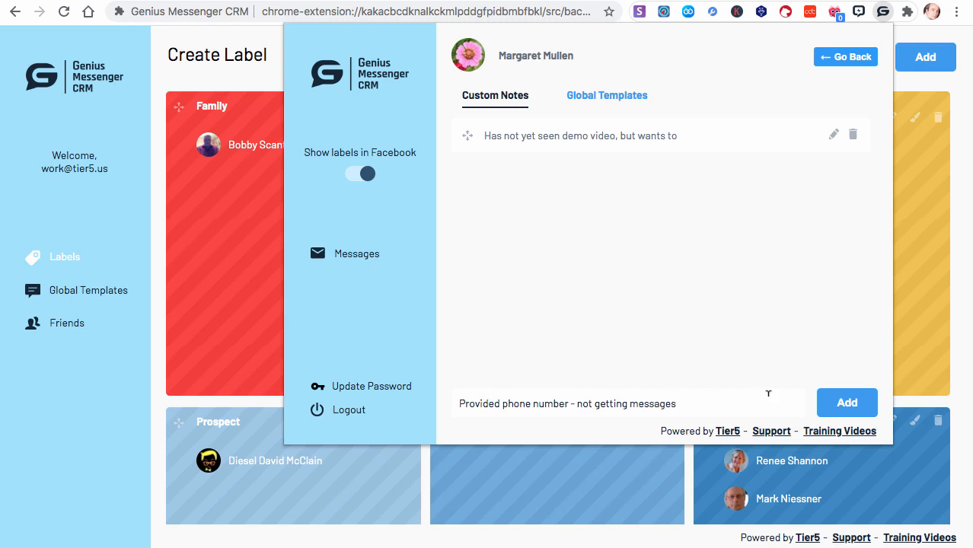
{"action": "left_click", "coordinate": [842, 409]}
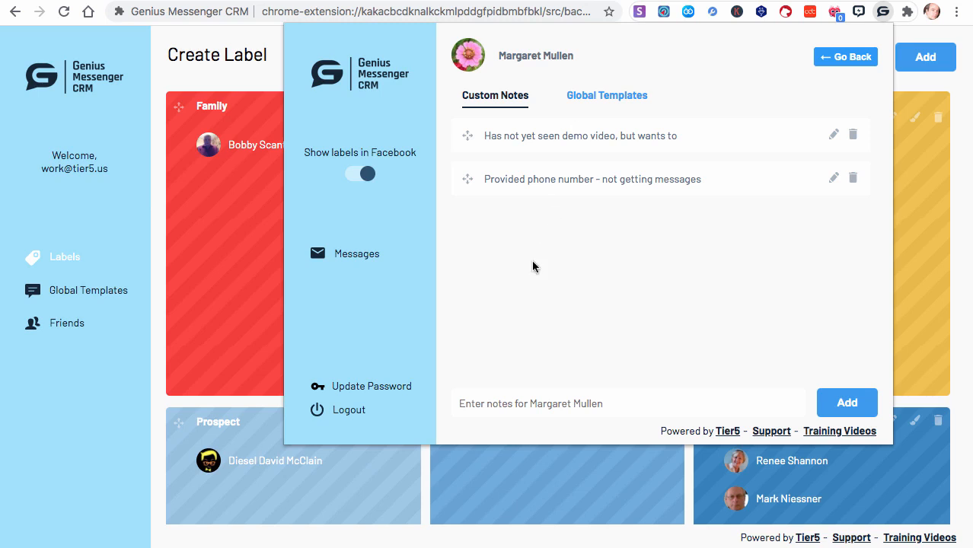
- Add a third custom note reading "She is looking for training videos" to the contact
{"action": "left_click", "coordinate": [490, 404]}
{"action": "type", "text": "She is l"}
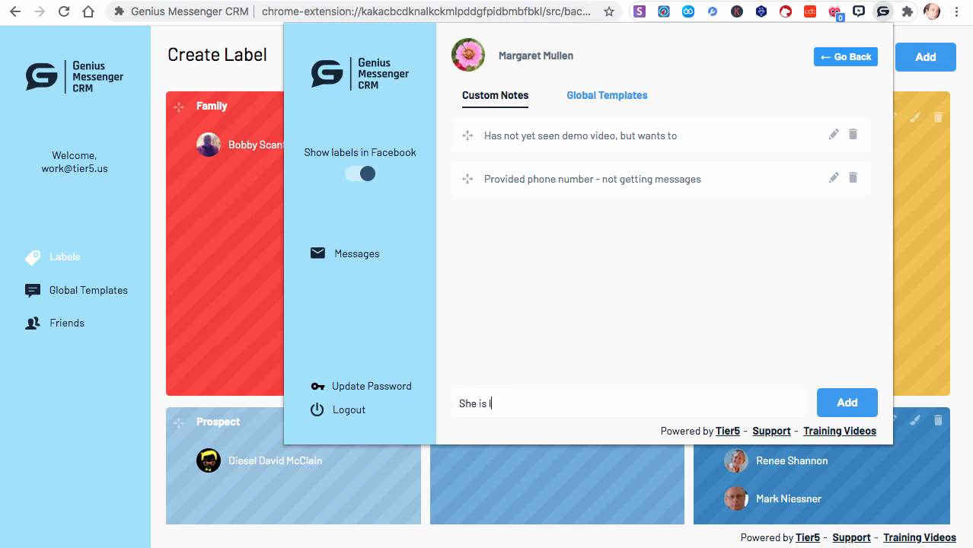
{"action": "type", "text": "ooking for training vi"}
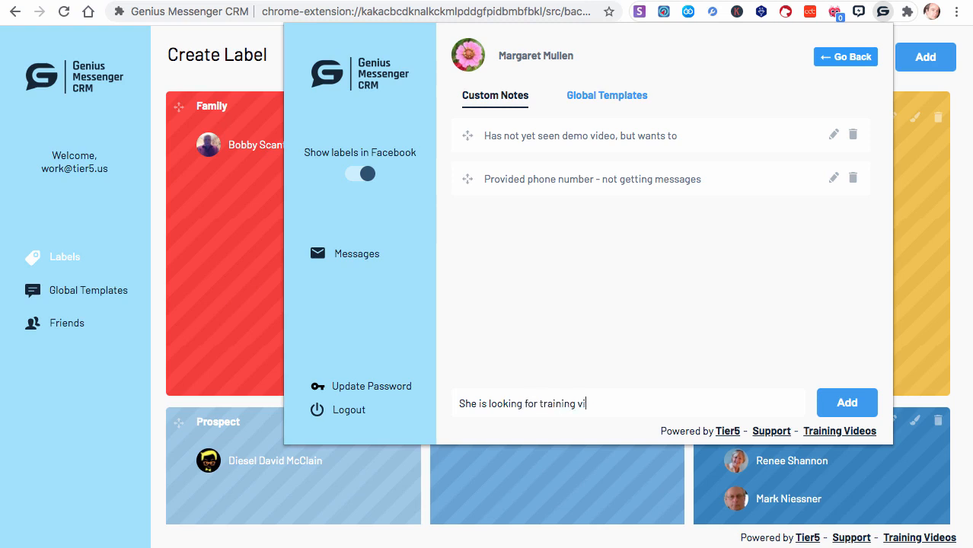
{"action": "type", "text": "deos"}
{"action": "left_click", "coordinate": [829, 402]}
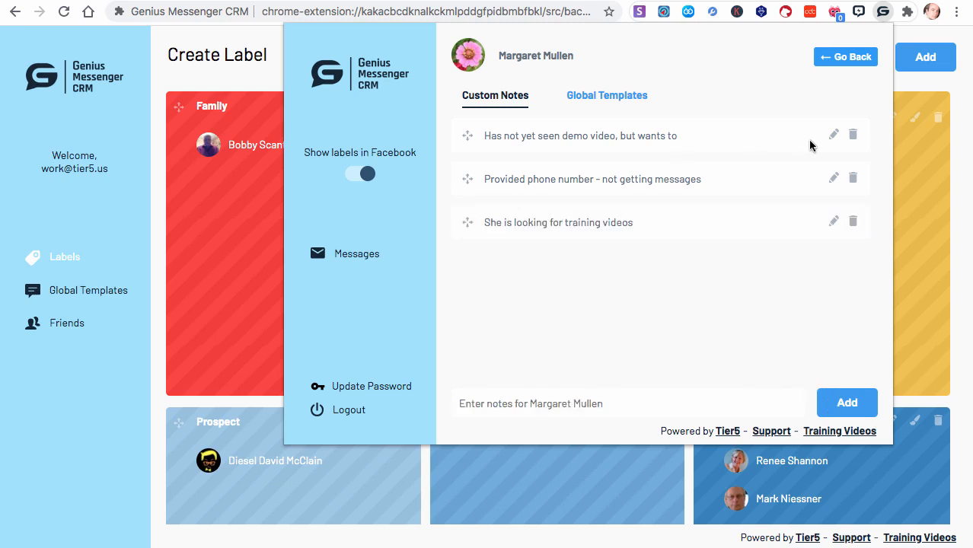
- Edit the training videos note to read "She is looking for training videos for GMCRM" and save it
{"action": "left_click", "coordinate": [834, 223]}
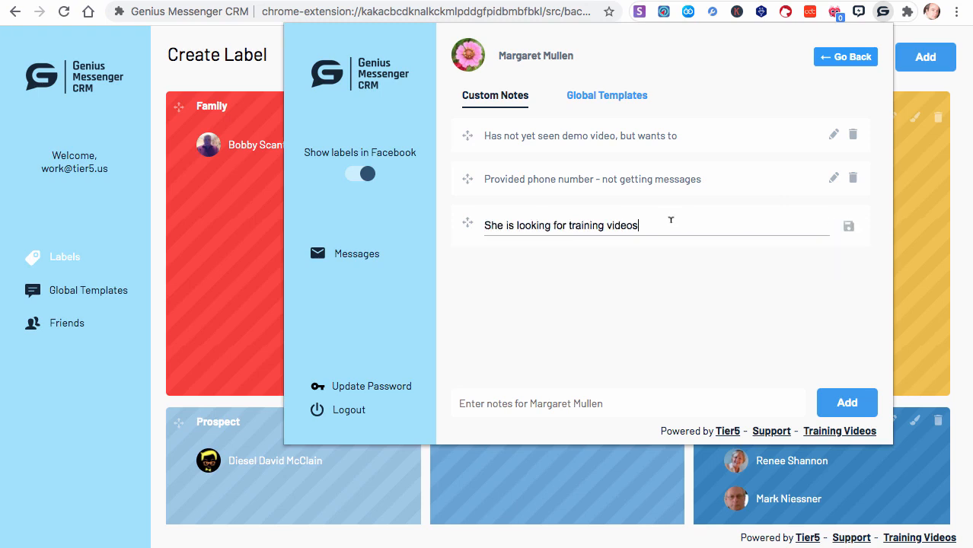
{"action": "type", "text": "for GMCRM"}
{"action": "left_click", "coordinate": [845, 228]}
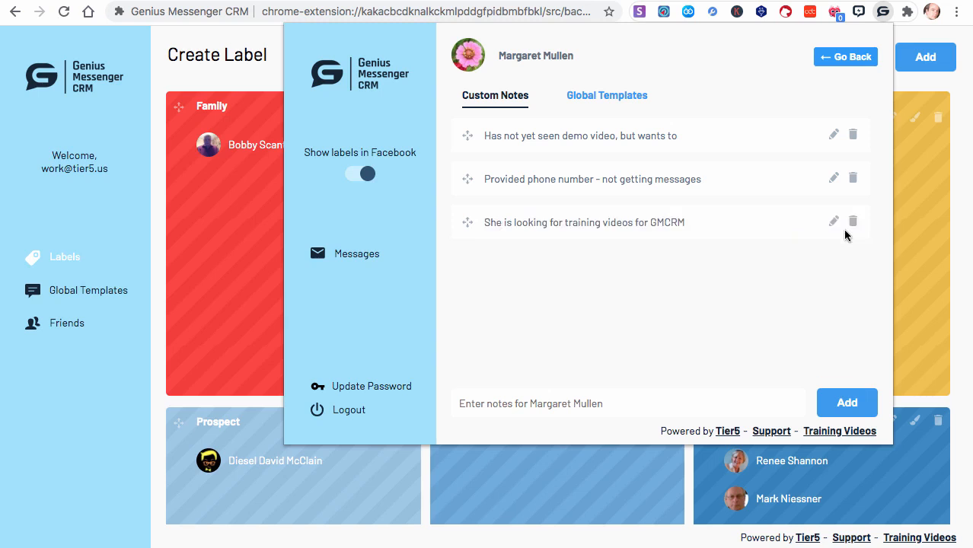
- Reorder the contact's notes so the phone number note comes first and the demo video note comes last
{"action": "left_click", "coordinate": [854, 180]}
{"action": "left_click", "coordinate": [527, 178]}
{"action": "left_click_drag", "start_coordinate": [472, 181], "coordinate": [514, 139]}
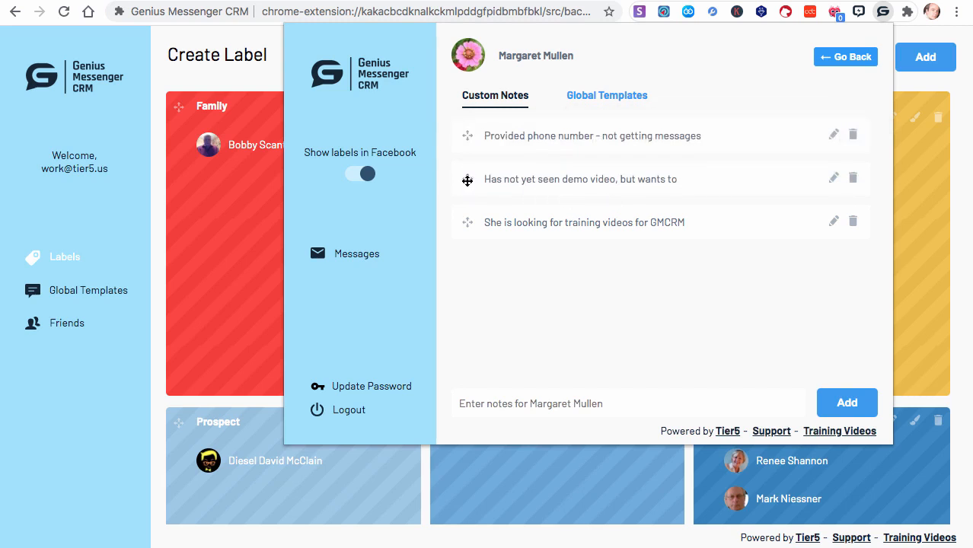
{"action": "left_click_drag", "start_coordinate": [467, 180], "coordinate": [473, 241]}
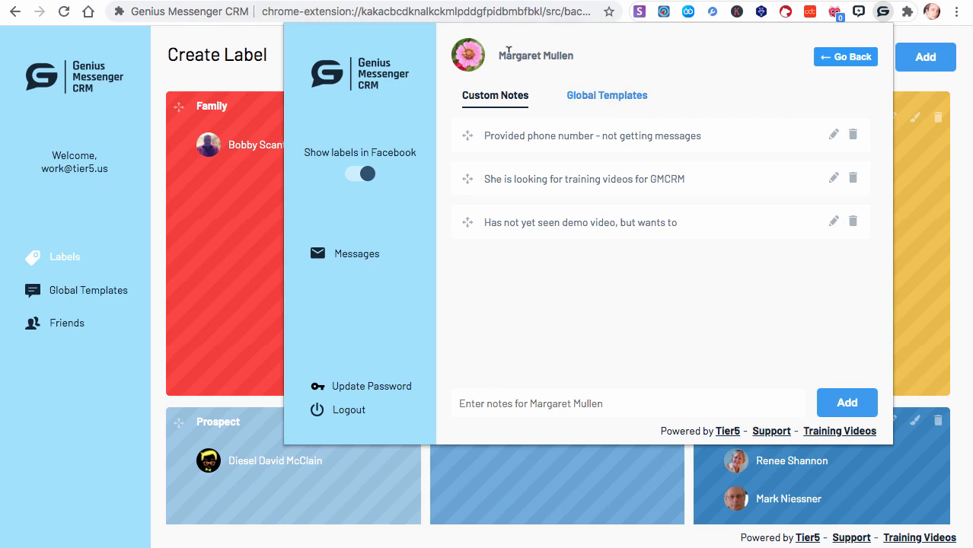
- View the contact's global templates, then return to the label board and look over the label cards
{"action": "left_click", "coordinate": [616, 103]}
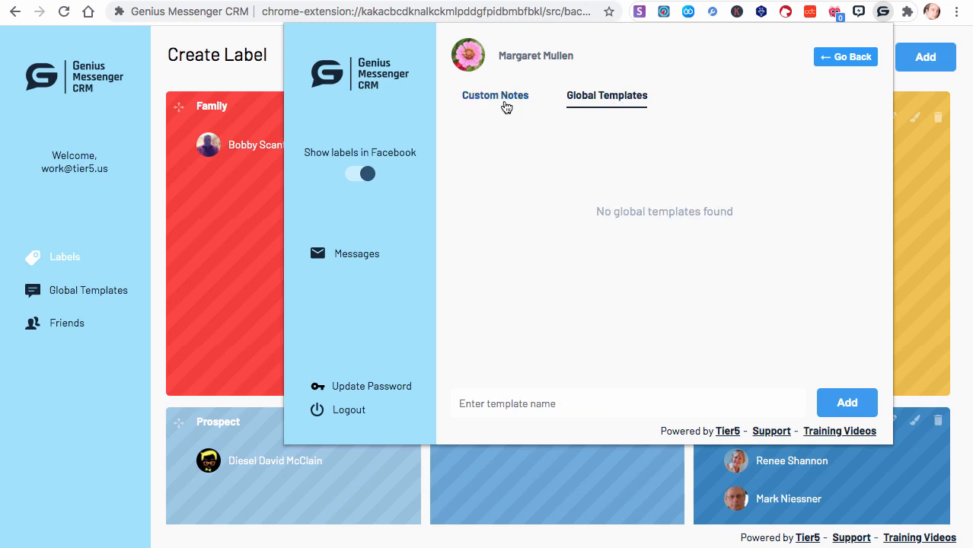
{"action": "left_click", "coordinate": [229, 239]}
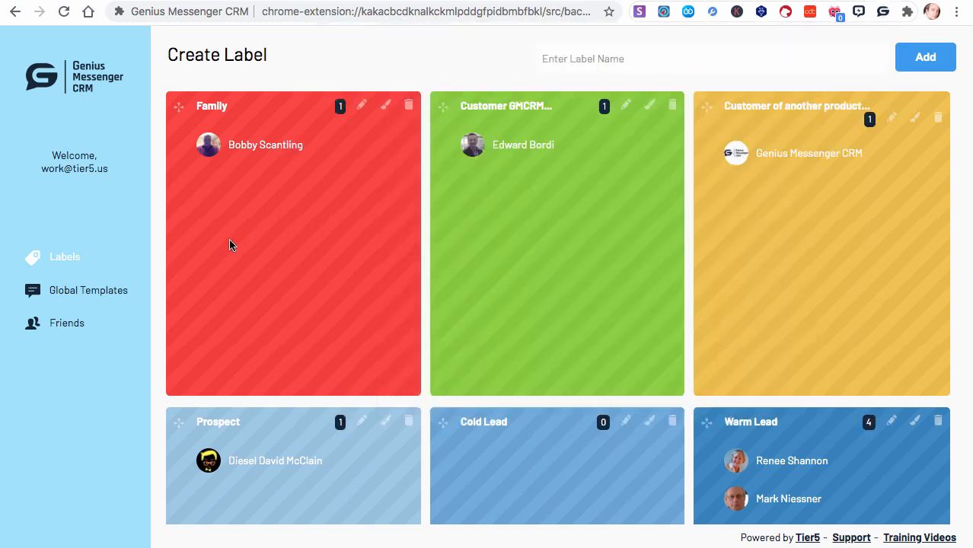
{"action": "scroll", "coordinate": [518, 216], "scroll_direction": "down", "scroll_amount": 2}
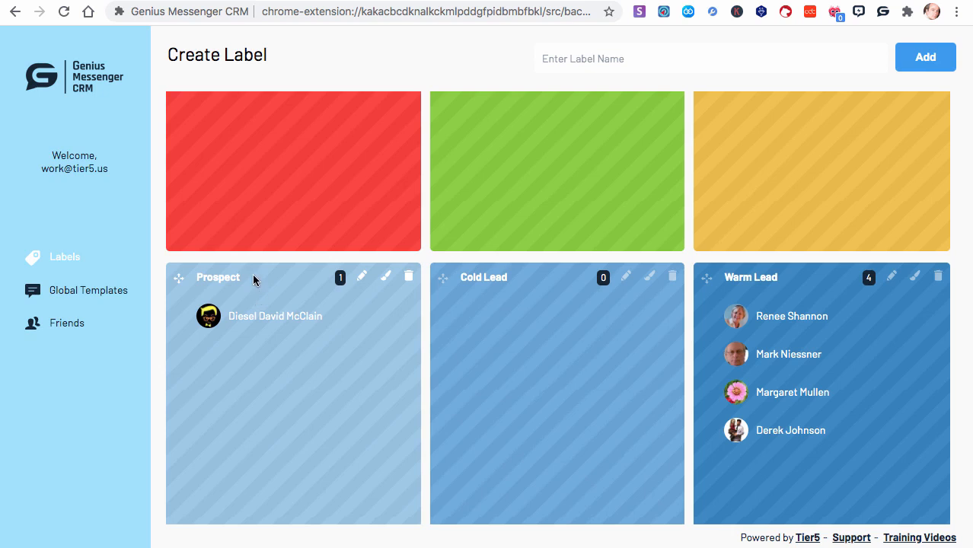
{"action": "left_click_drag", "start_coordinate": [233, 277], "coordinate": [258, 300]}
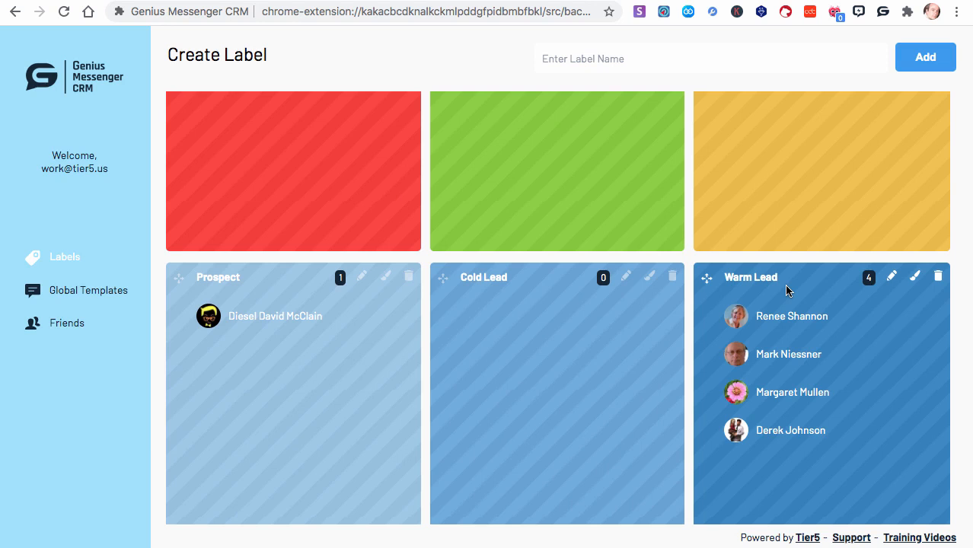
{"action": "scroll", "coordinate": [945, 279], "scroll_direction": "up", "scroll_amount": 2}
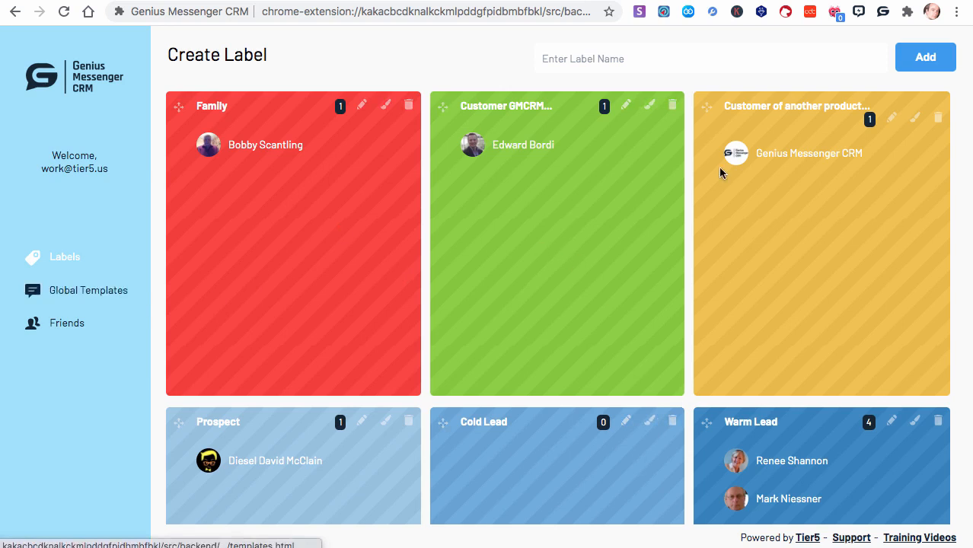
- View the global templates available for the contact under the "Customer of another product" label
{"action": "left_click", "coordinate": [883, 11]}
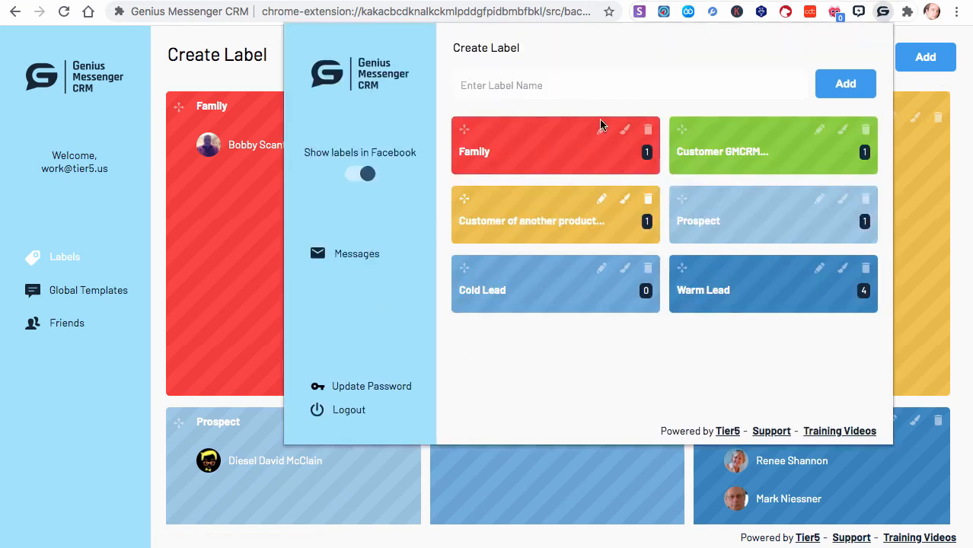
{"action": "left_click", "coordinate": [540, 225]}
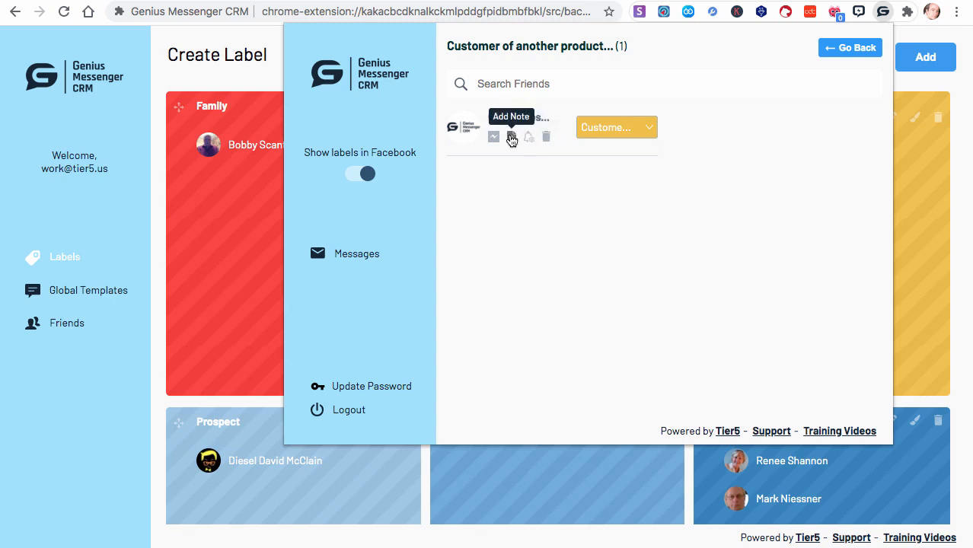
{"action": "left_click", "coordinate": [512, 138]}
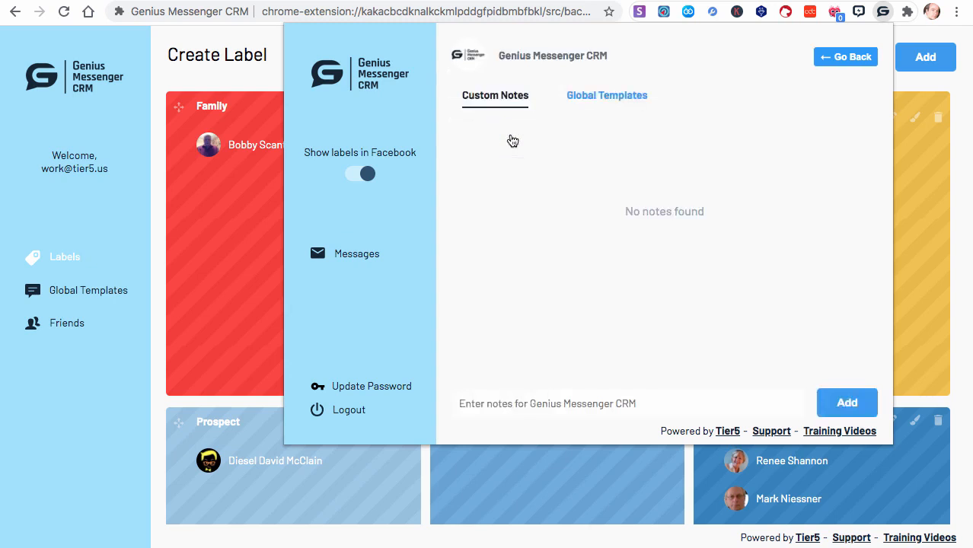
{"action": "left_click", "coordinate": [594, 103]}
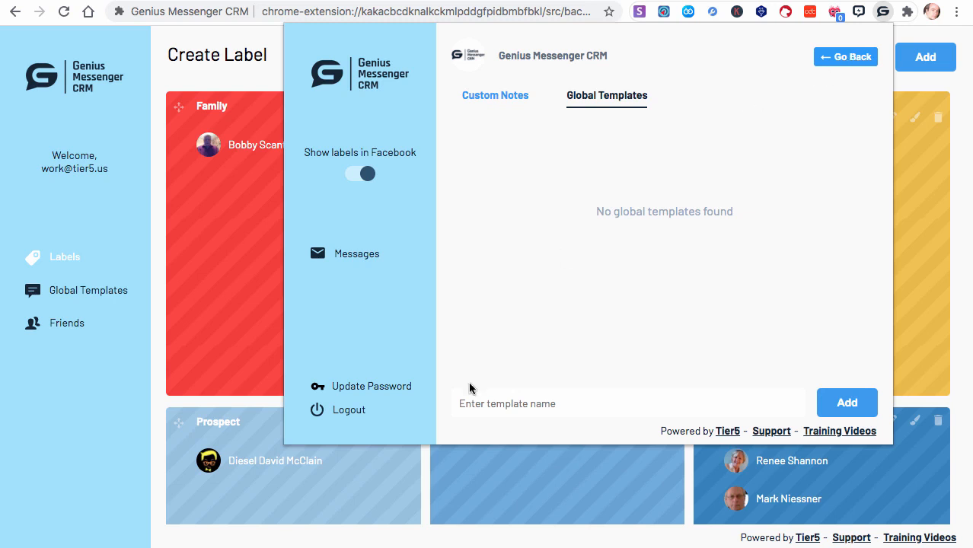
{"action": "left_click", "coordinate": [839, 58]}
- Go to the Global Templates page and add a template named "Prospects"
{"action": "left_click", "coordinate": [75, 293]}
{"action": "left_click", "coordinate": [73, 293]}
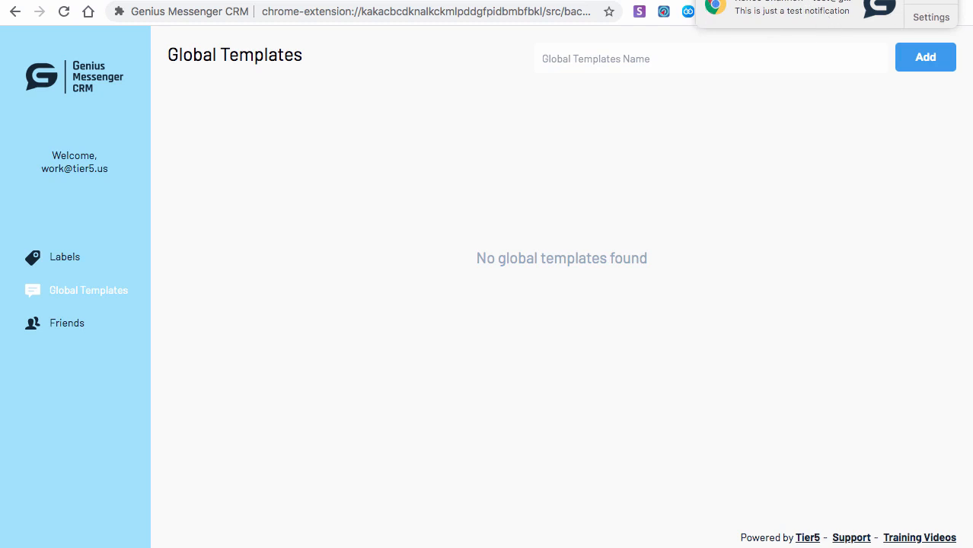
{"action": "left_click", "coordinate": [617, 49]}
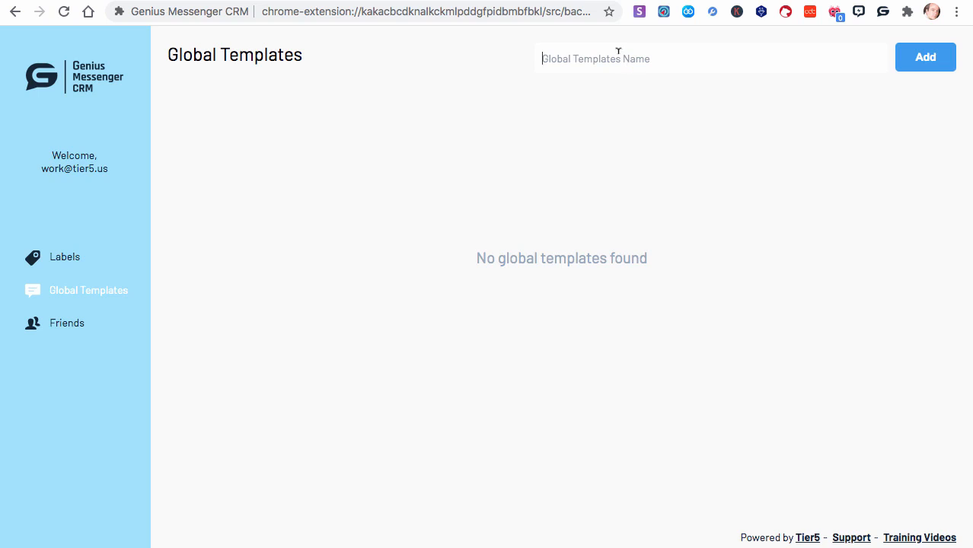
{"action": "type", "text": "Pro"}
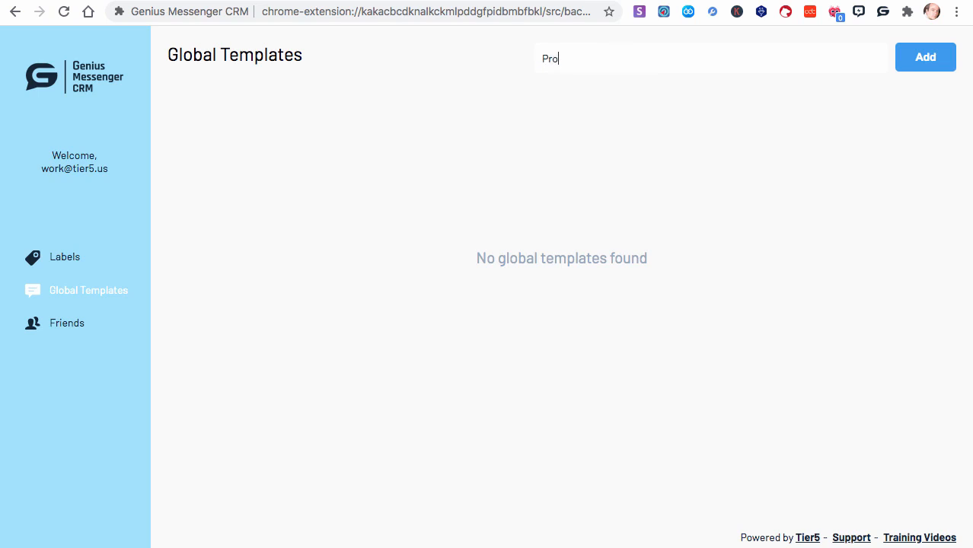
{"action": "type", "text": "spects"}
{"action": "left_click", "coordinate": [947, 66]}
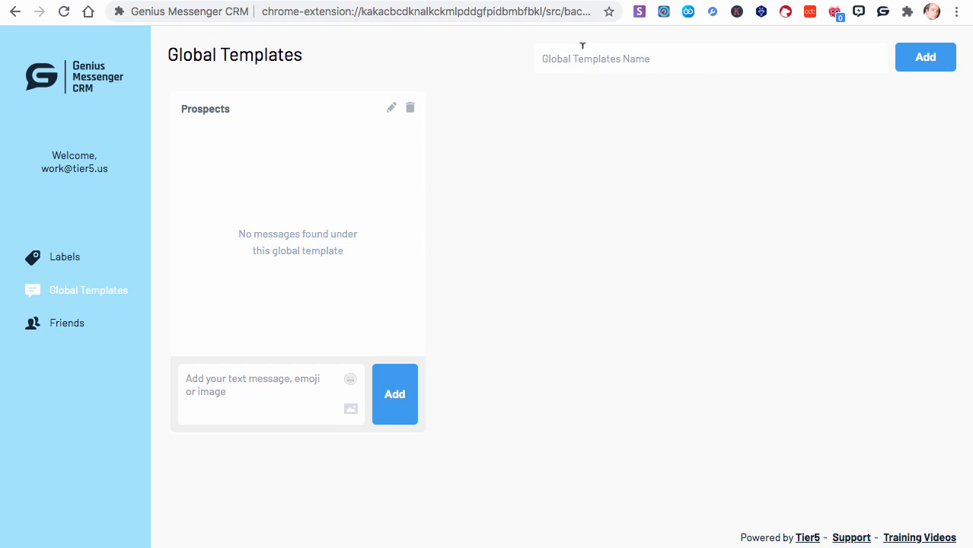
- Add two more global templates named "Cold Leads" and "Warm Leads"
{"action": "type", "text": "Cold Leads"}
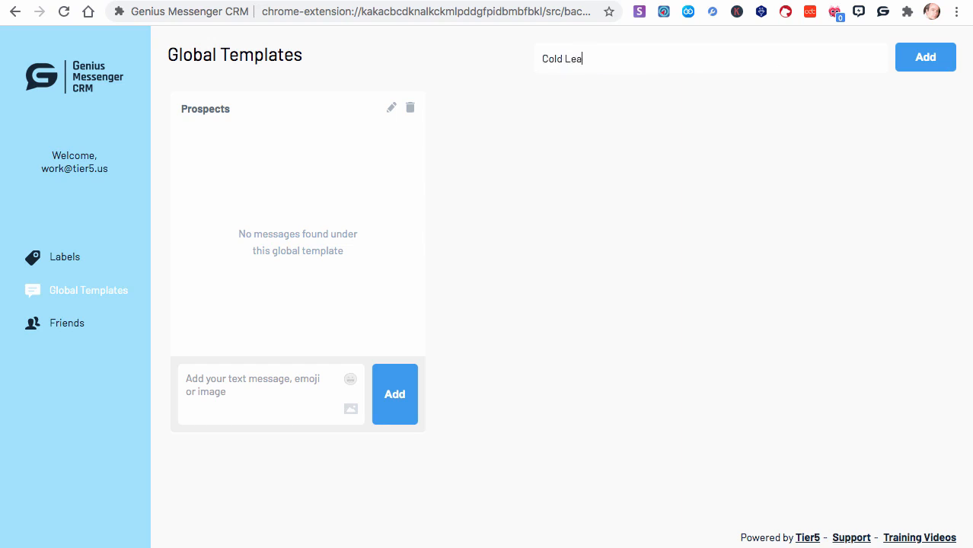
{"action": "left_click", "coordinate": [922, 69]}
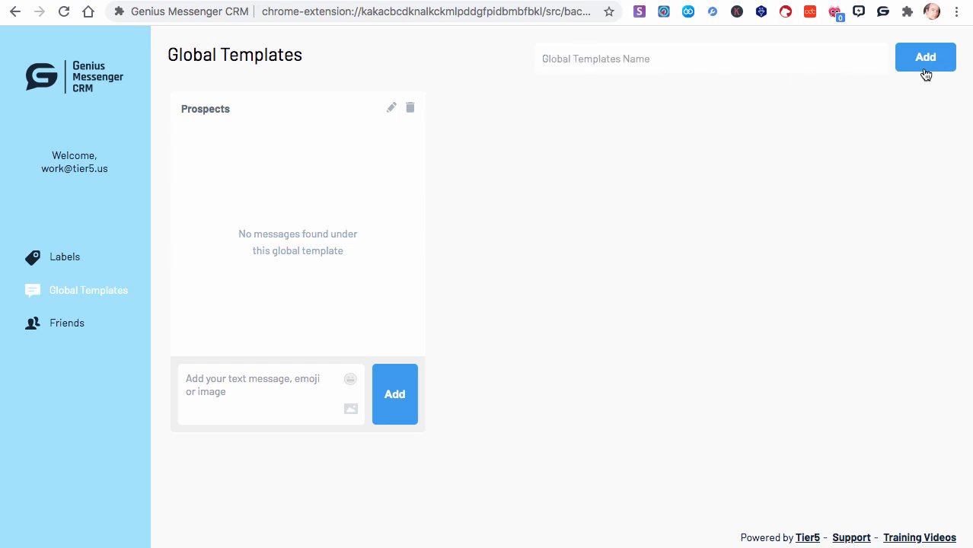
{"action": "left_click", "coordinate": [686, 46]}
{"action": "type", "text": "Warm Lead"}
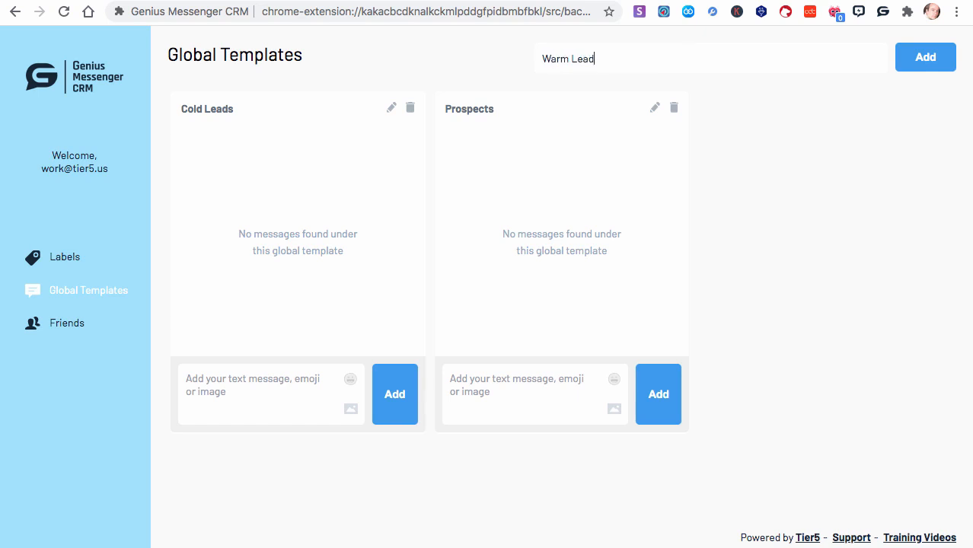
{"action": "type", "text": "s"}
{"action": "left_click", "coordinate": [902, 55]}
- Add another global template with the name "Cusotmers"
{"action": "left_click", "coordinate": [599, 59]}
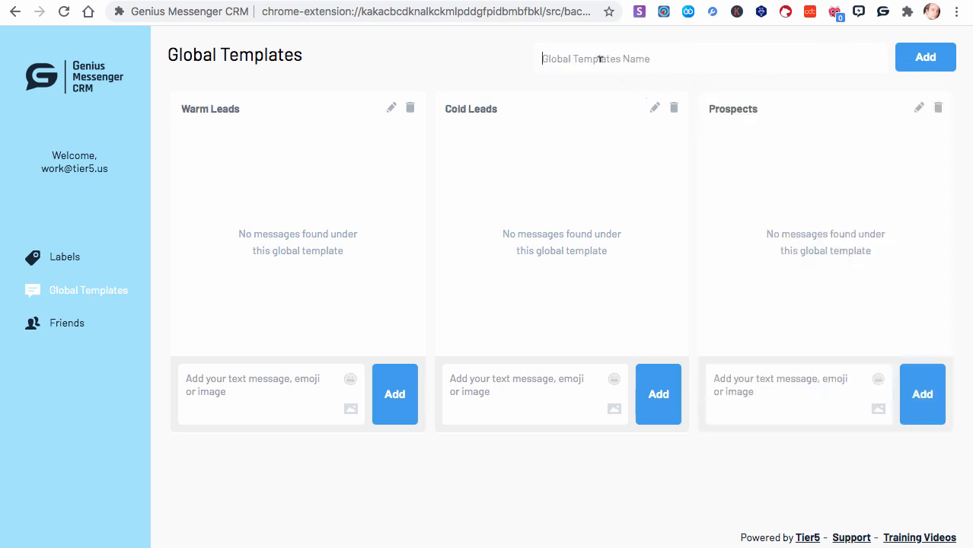
{"action": "type", "text": "Cusotmers"}
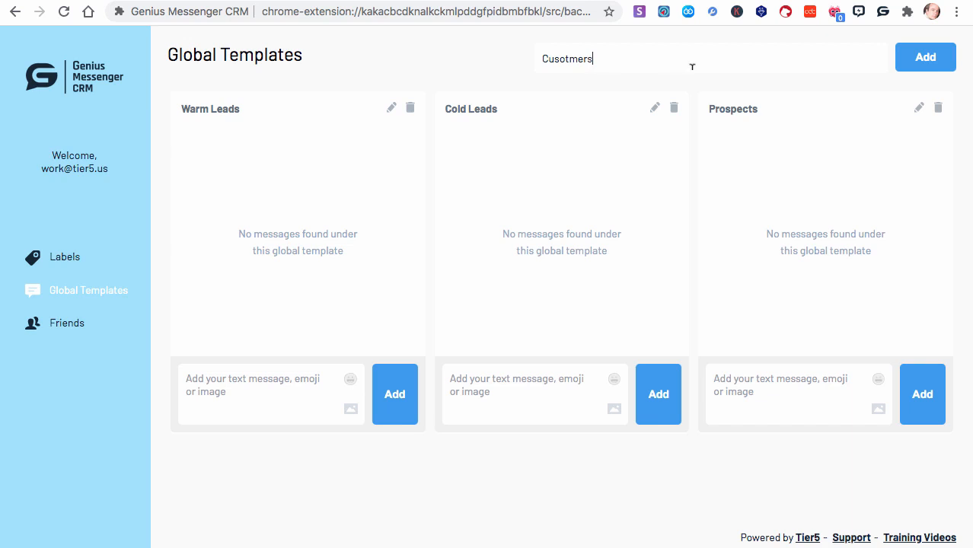
{"action": "left_click", "coordinate": [920, 67]}
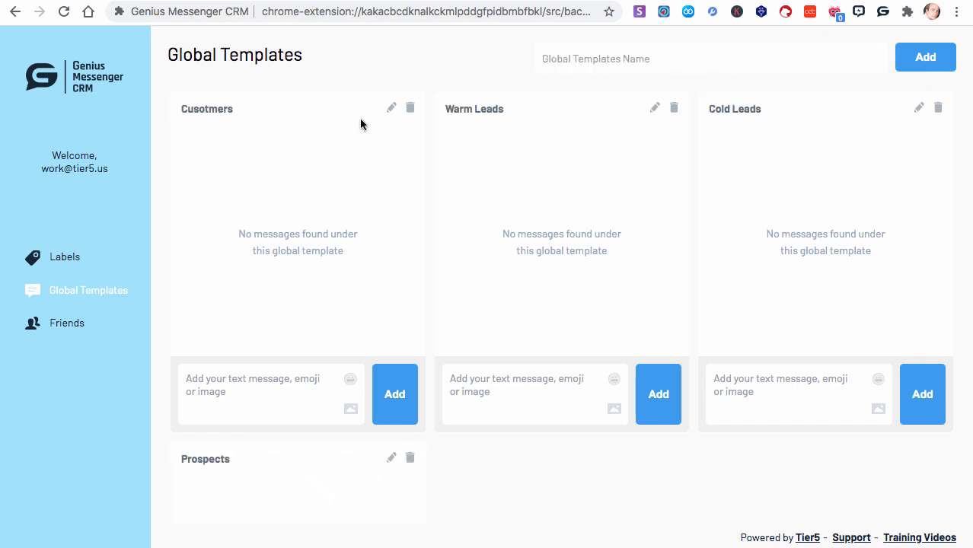
- Correct the name of the misspelled "Cusotmers" global template to "Customers" and save it
{"action": "left_click", "coordinate": [392, 110]}
{"action": "left_click", "coordinate": [210, 109]}
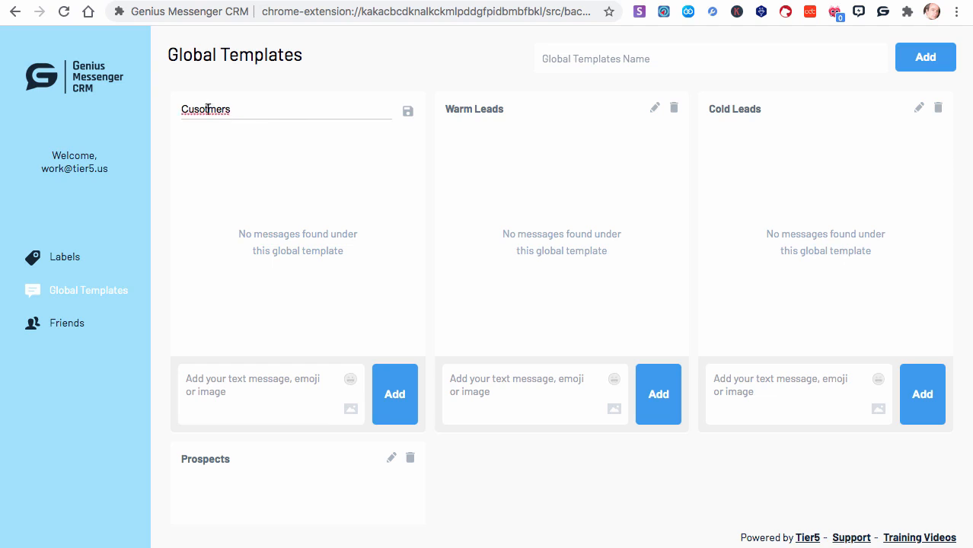
{"action": "key", "text": "BackSpace"}
{"action": "key", "text": "BackSpace"}
{"action": "type", "text": "to"}
{"action": "left_click", "coordinate": [408, 113]}
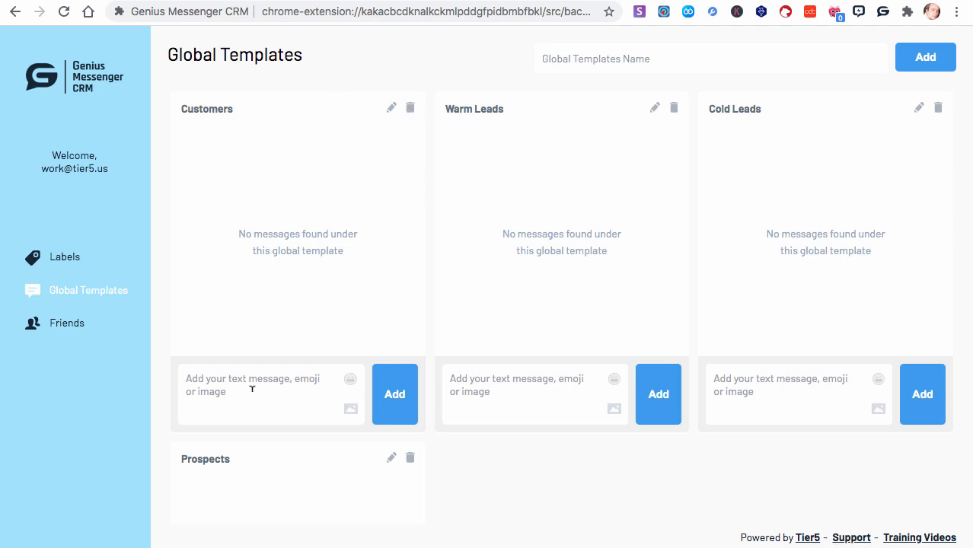
- Add the message "Here is the support desk: LINK" to the Customers global template
{"action": "left_click", "coordinate": [229, 390]}
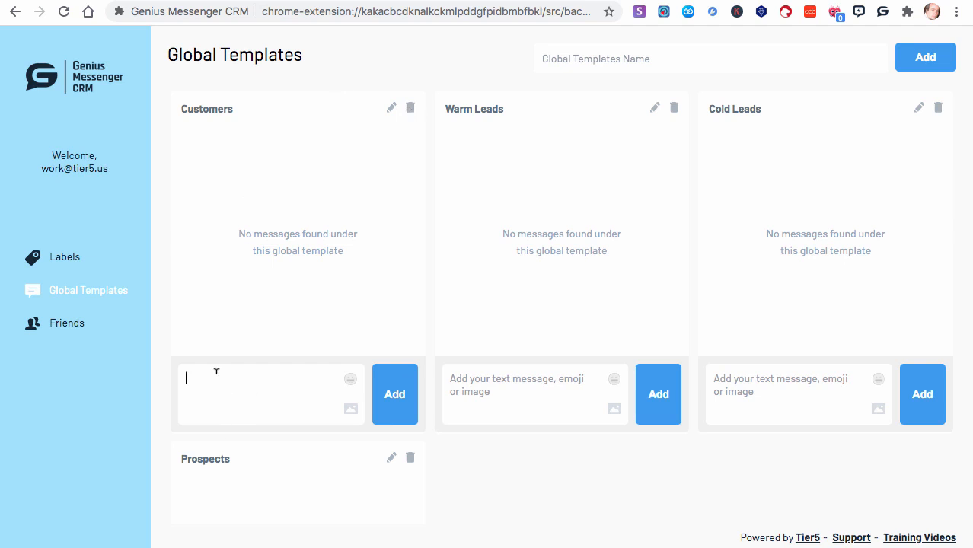
{"action": "type", "text": "Here is the support desk"}
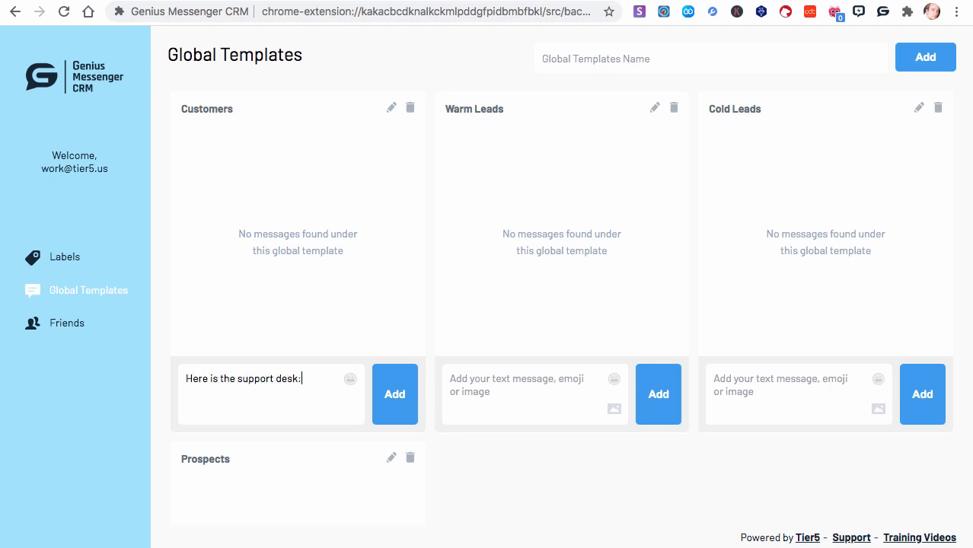
{"action": "type", "text": ": LINK"}
{"action": "left_click", "coordinate": [396, 405]}
- Add the message "Here are the training videos: LINK" ending with a grinning emoji to the Customers template
{"action": "left_click", "coordinate": [246, 384]}
{"action": "type", "text": "He"}
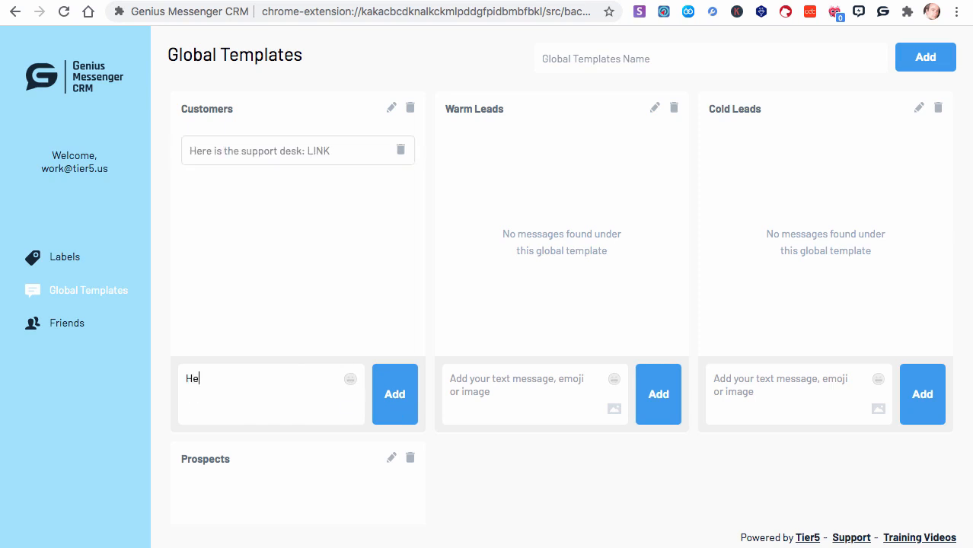
{"action": "type", "text": "re are the traing"}
{"action": "key", "text": "BackSpace"}
{"action": "key", "text": "BackSpace"}
{"action": "type", "text": "ining videos"}
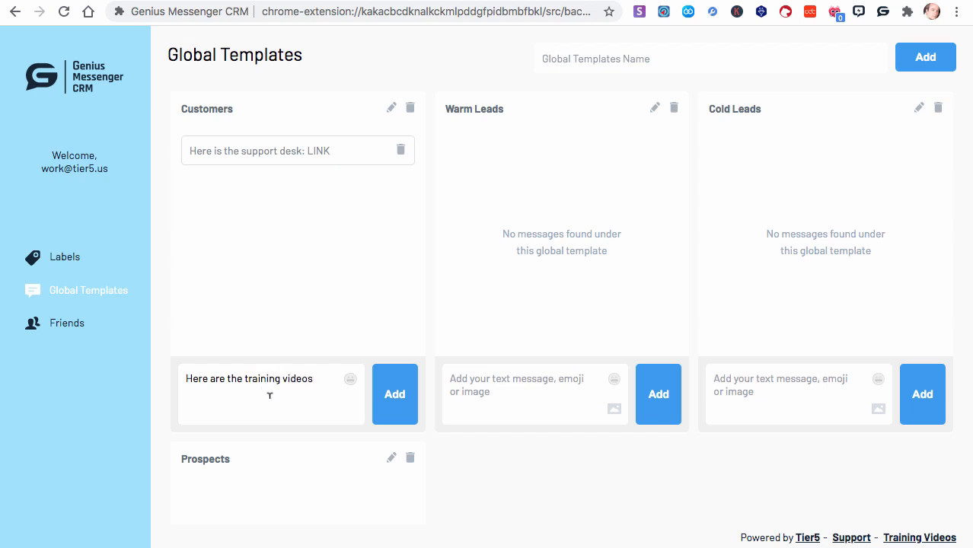
{"action": "left_click", "coordinate": [351, 381]}
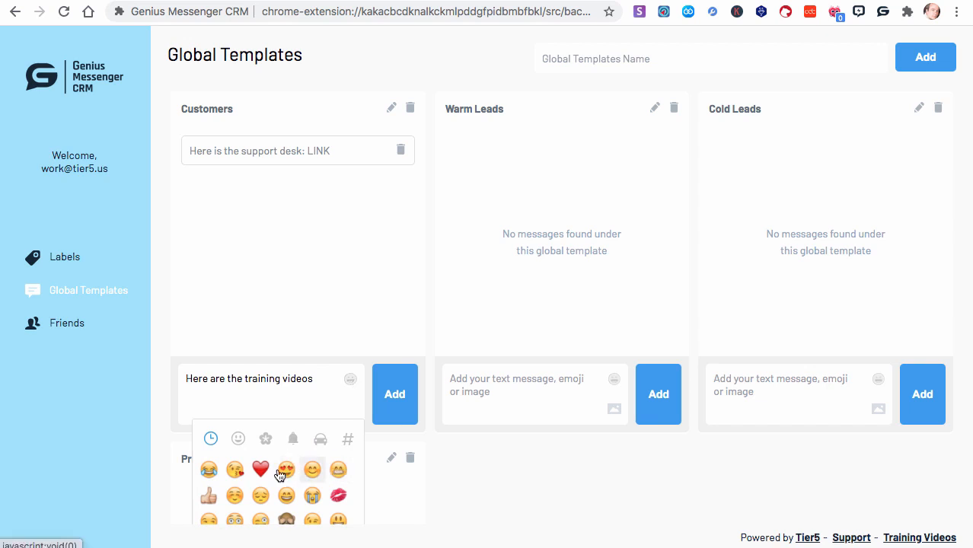
{"action": "scroll", "coordinate": [251, 472], "scroll_direction": "down", "scroll_amount": 1}
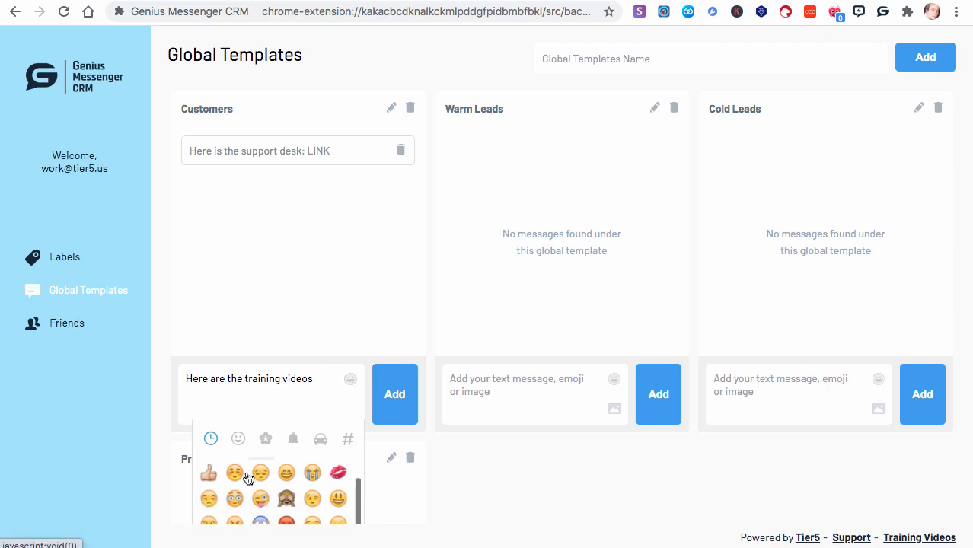
{"action": "left_click", "coordinate": [286, 476]}
{"action": "left_click", "coordinate": [321, 378]}
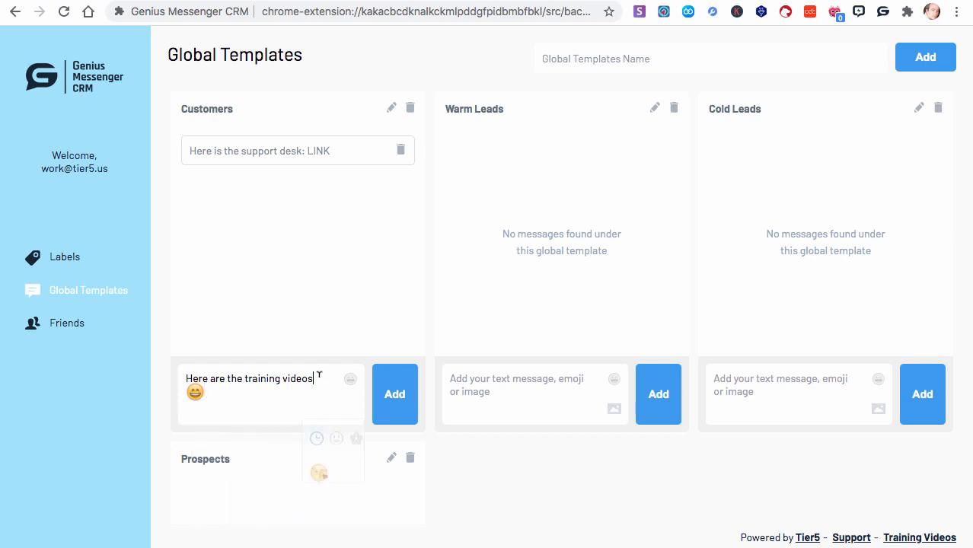
{"action": "type", "text": ": LINK"}
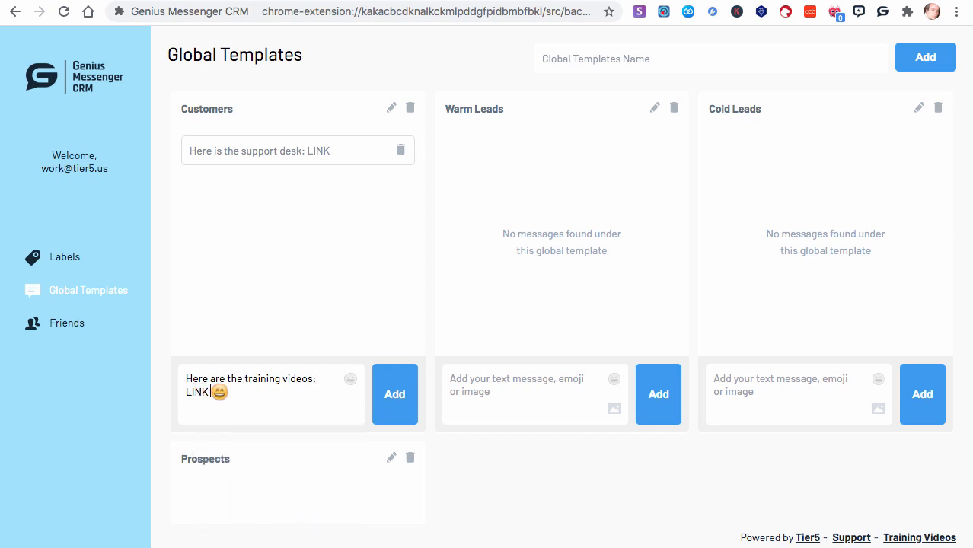
{"action": "left_click", "coordinate": [393, 395]}
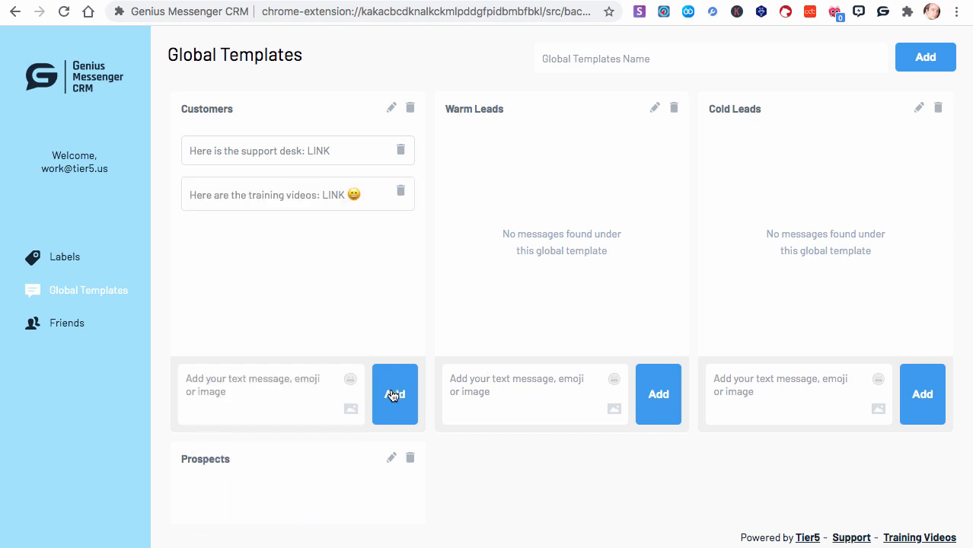
- Add the image GMCRM_BOX_CD_Asset_URL.jpg to the Customers template and look over its messages
{"action": "left_click", "coordinate": [351, 412]}
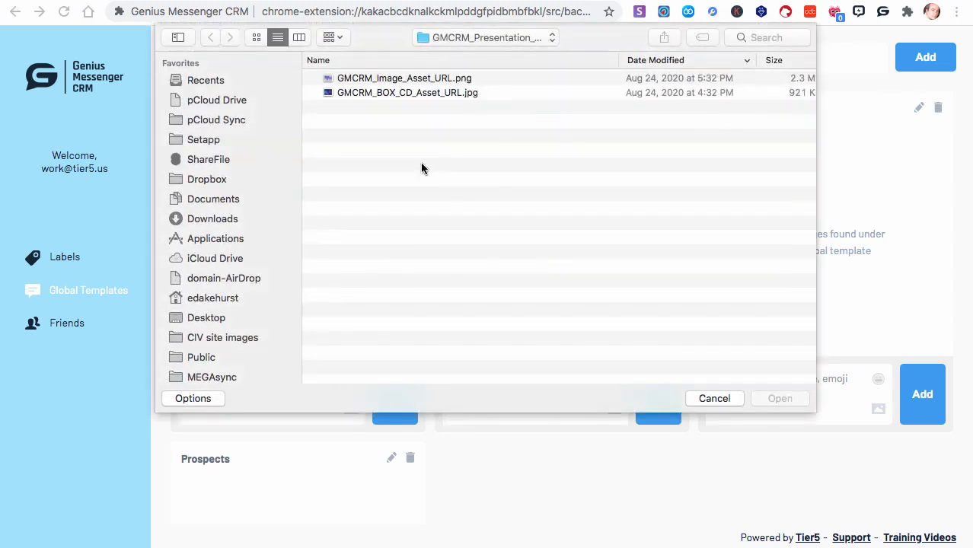
{"action": "double_click", "coordinate": [412, 93]}
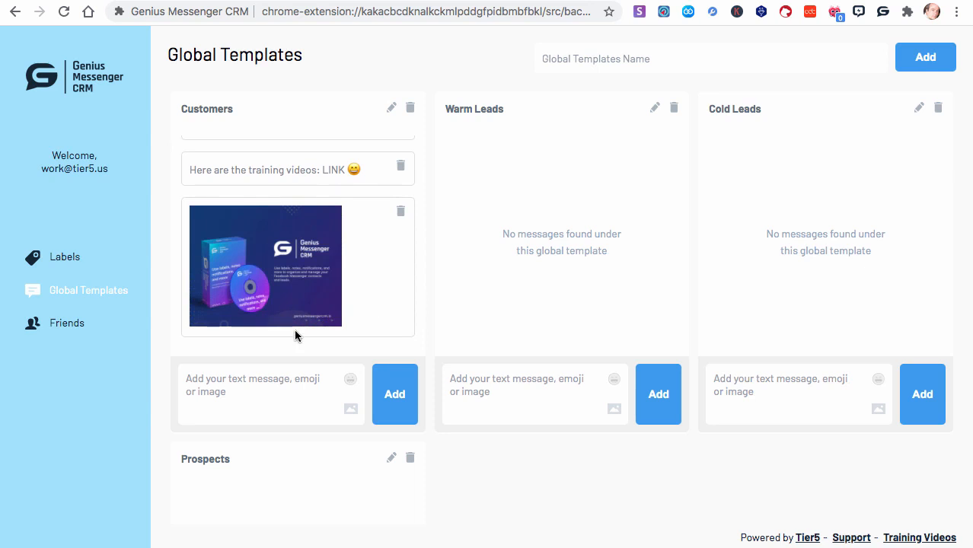
{"action": "scroll", "coordinate": [266, 289], "scroll_direction": "up", "scroll_amount": 2}
{"action": "scroll", "coordinate": [270, 296], "scroll_direction": "down", "scroll_amount": 2}
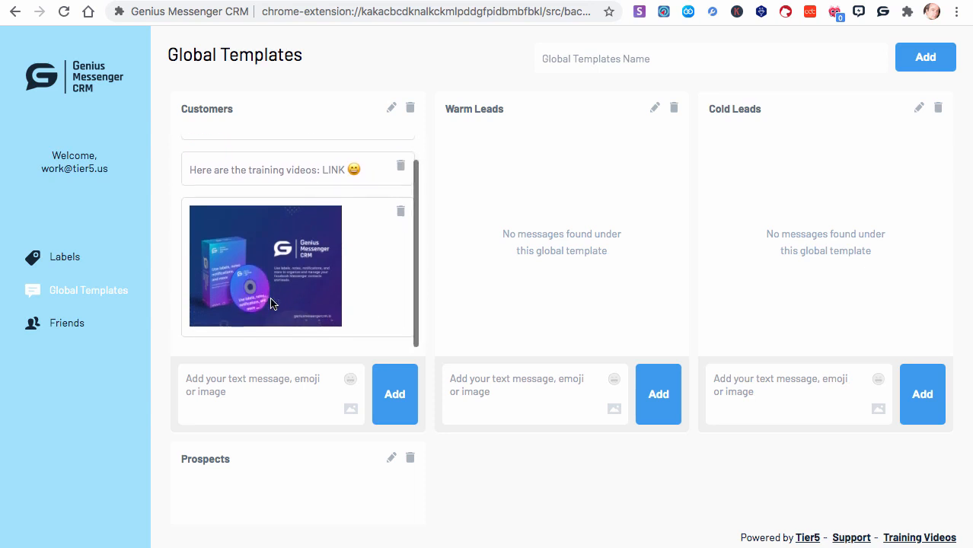
{"action": "scroll", "coordinate": [387, 507], "scroll_direction": "down", "scroll_amount": 1}
{"action": "scroll", "coordinate": [390, 499], "scroll_direction": "up", "scroll_amount": 1}
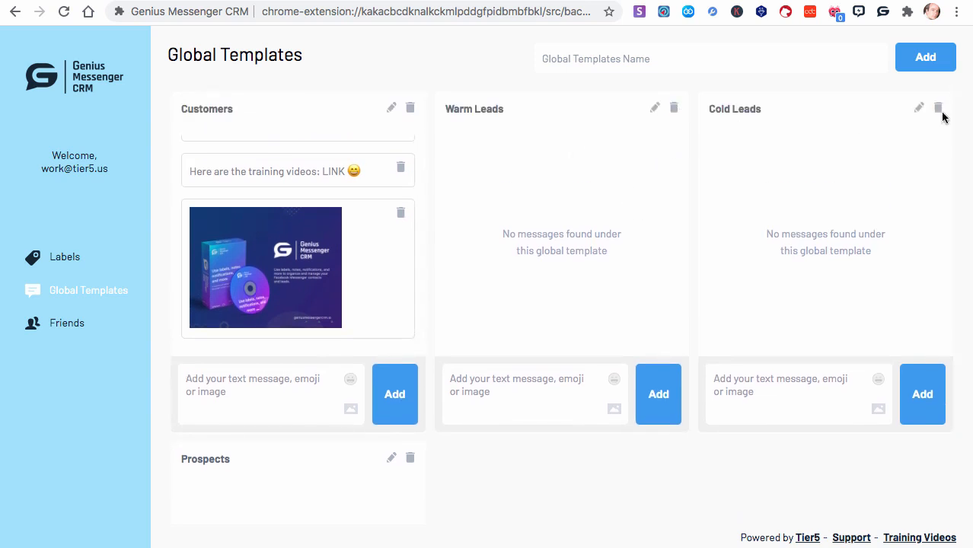
- Add the message "Here is the link to the info video: LINK" to the Cold Leads global template
{"action": "left_click", "coordinate": [825, 389]}
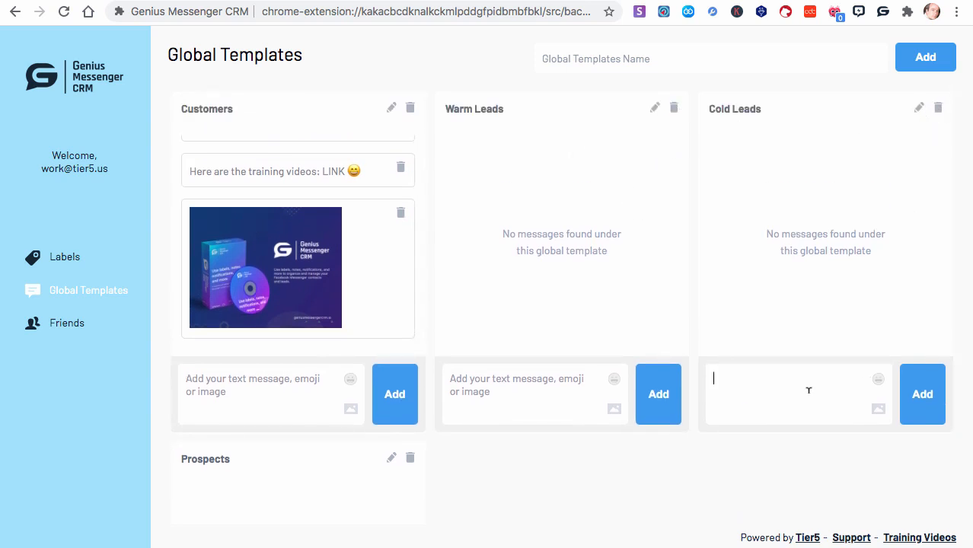
{"action": "type", "text": "Here is the link to the info"}
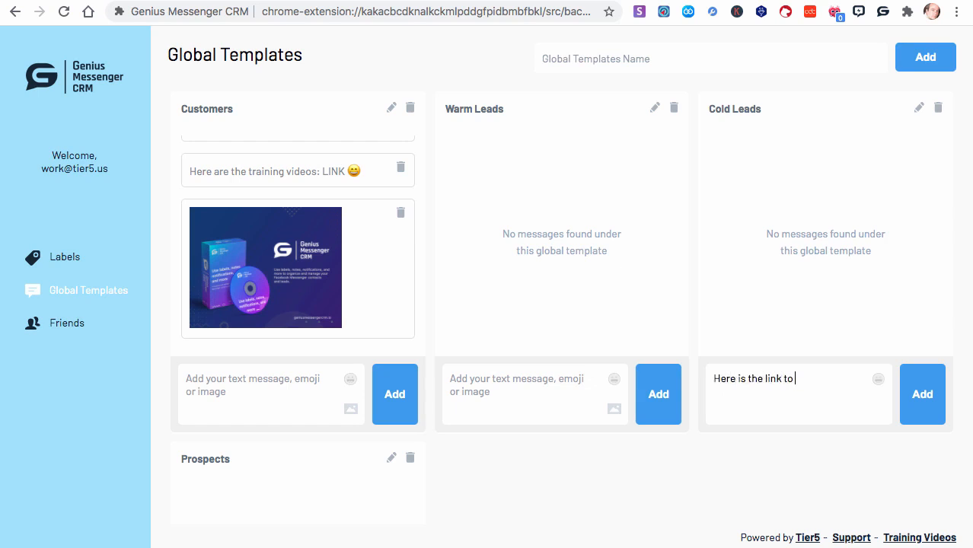
{"action": "type", "text": "eo: LINK"}
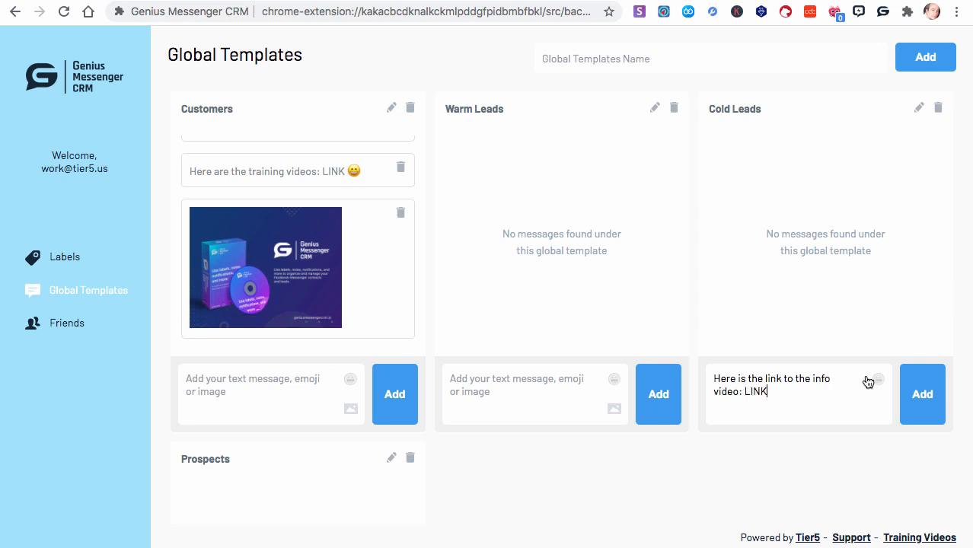
{"action": "left_click", "coordinate": [921, 394]}
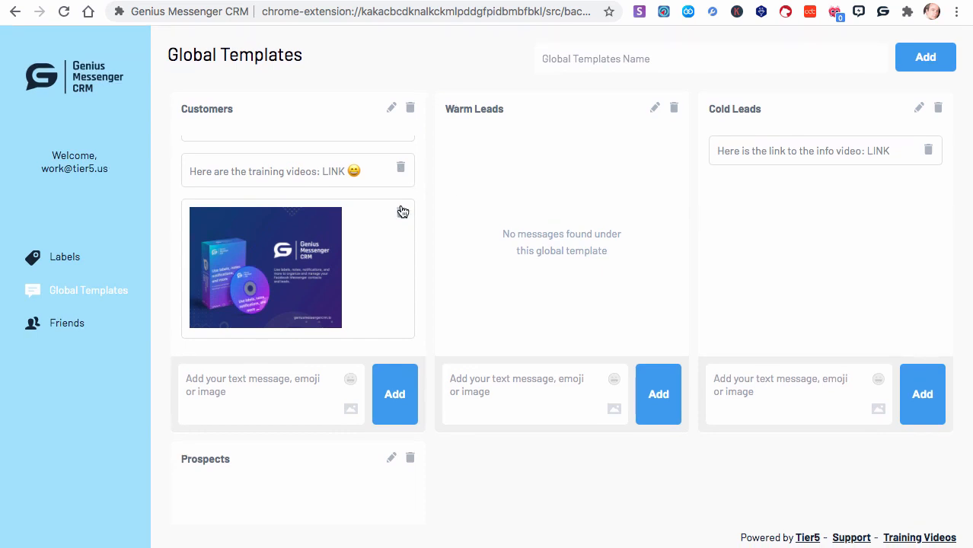
{"action": "scroll", "coordinate": [403, 199], "scroll_direction": "up", "scroll_amount": 2}
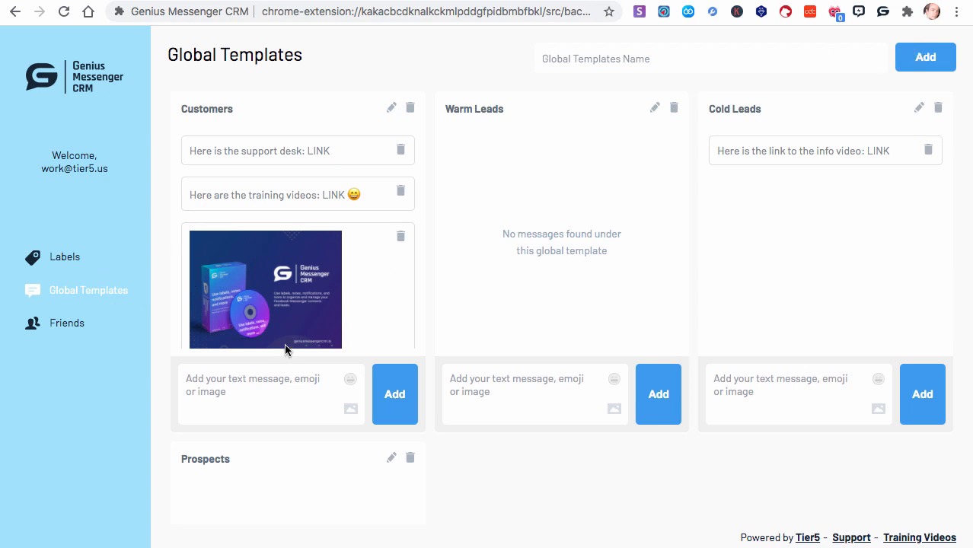
- In the extension popup, view the Customers global template for the Warm Lead contact with the flower profile picture
{"action": "left_click", "coordinate": [883, 11]}
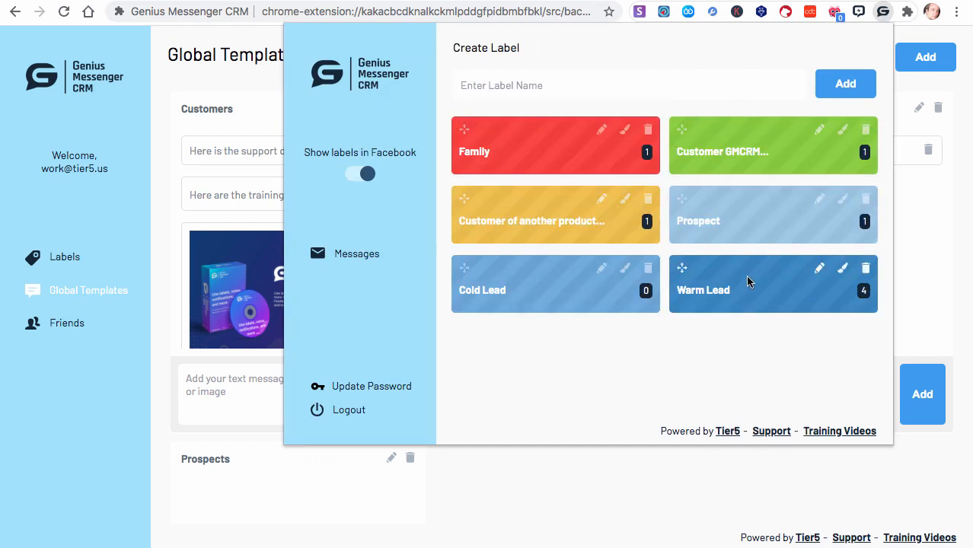
{"action": "left_click", "coordinate": [699, 300]}
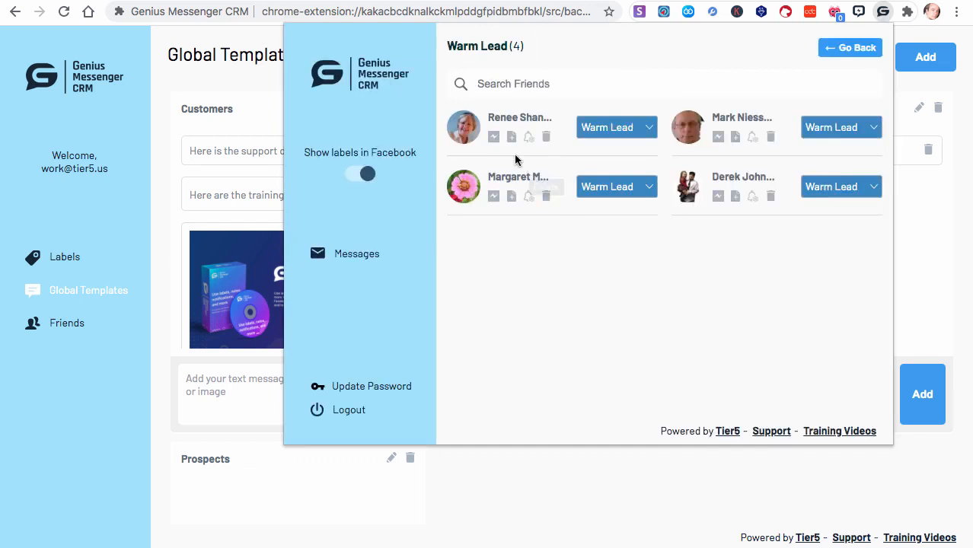
{"action": "left_click", "coordinate": [512, 199]}
{"action": "left_click", "coordinate": [603, 100]}
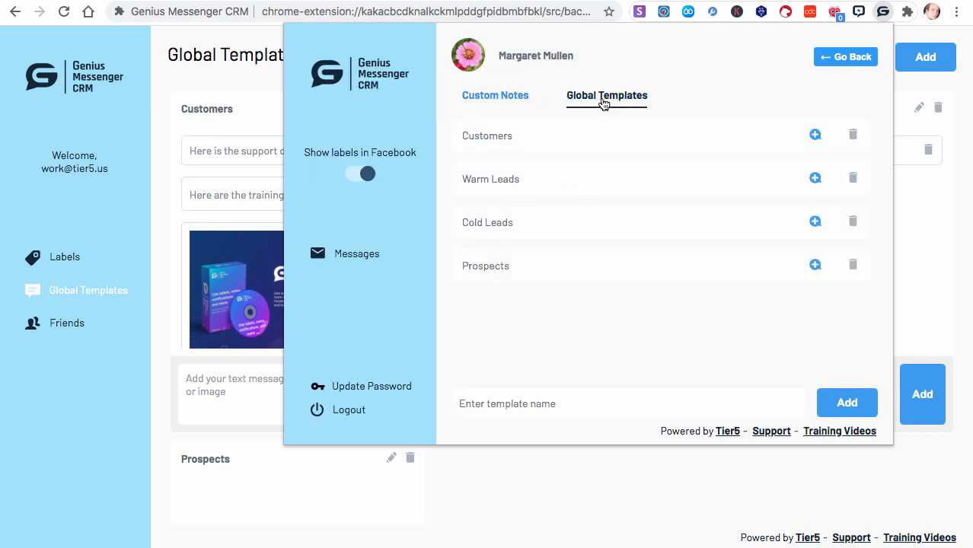
{"action": "left_click", "coordinate": [813, 140]}
{"action": "scroll", "coordinate": [730, 272], "scroll_direction": "down", "scroll_amount": 4}
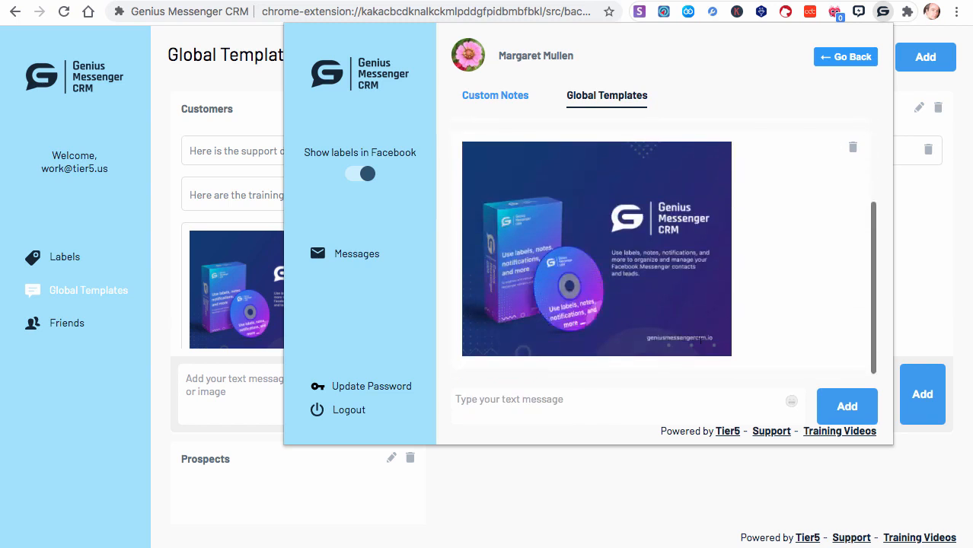
- Add a short test message to the Customers template in the contact's view and check it on the Global Templates page
{"action": "left_click", "coordinate": [570, 399]}
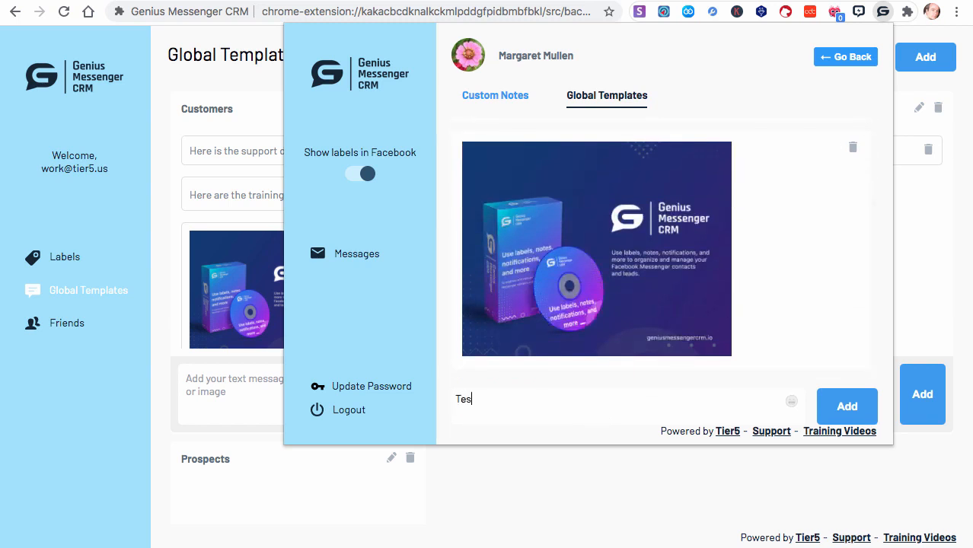
{"action": "left_click", "coordinate": [860, 407]}
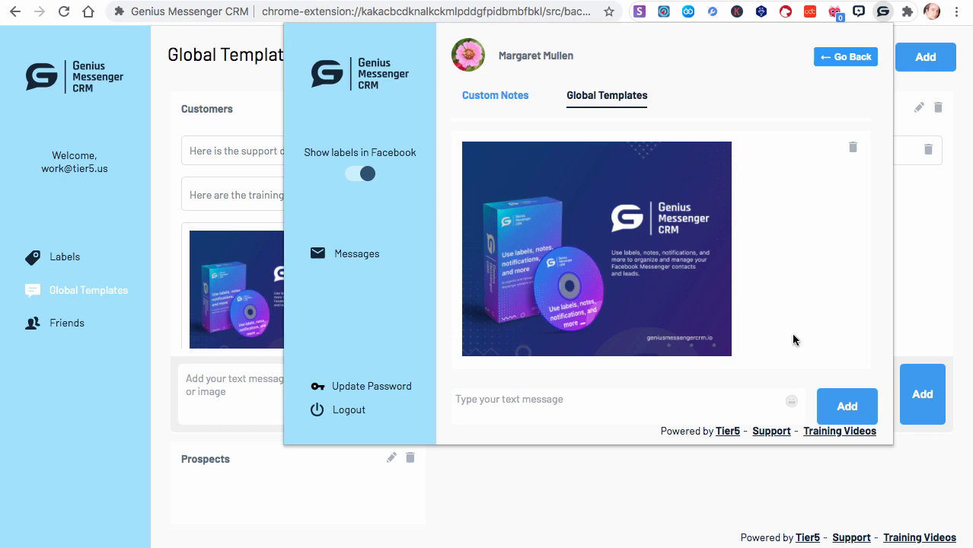
{"action": "scroll", "coordinate": [794, 340], "scroll_direction": "up", "scroll_amount": 5}
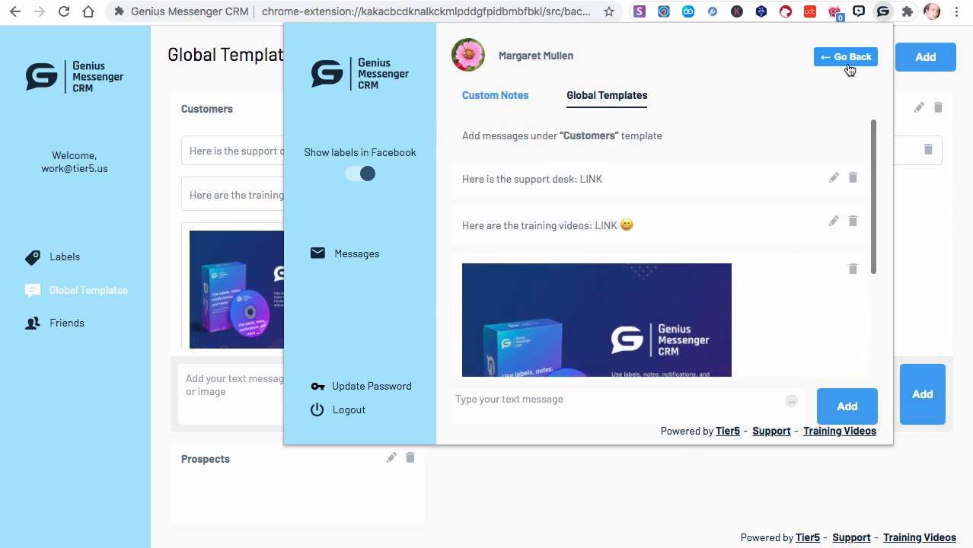
{"action": "left_click", "coordinate": [847, 66]}
{"action": "left_click", "coordinate": [335, 254]}
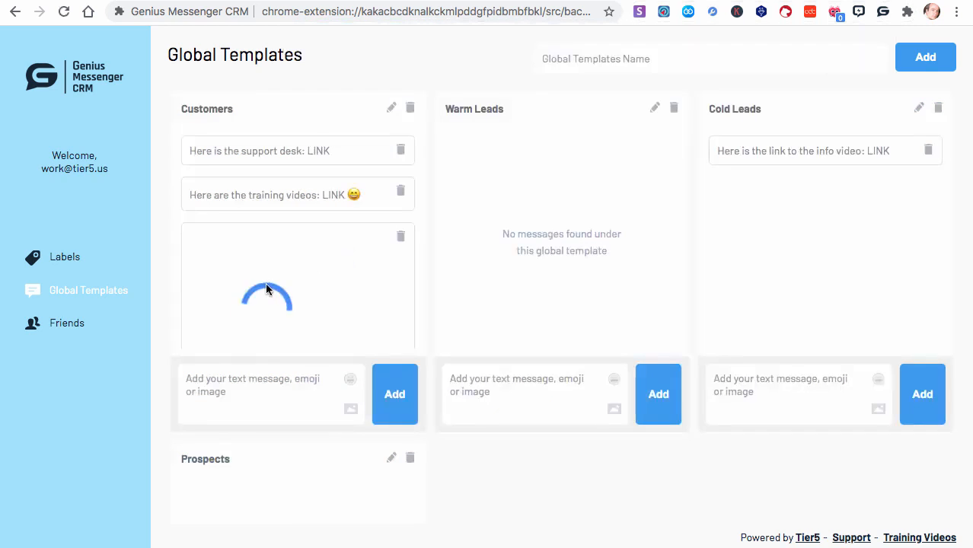
{"action": "scroll", "coordinate": [310, 318], "scroll_direction": "down", "scroll_amount": 3}
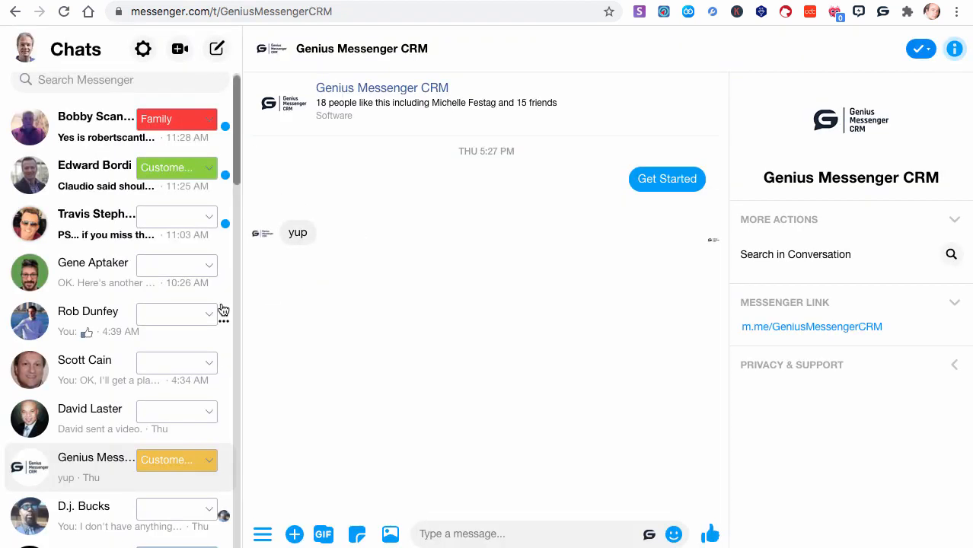
- In Messenger, relabel the Warm Lead contact with the flower profile picture as Customer GMCRM and open the CRM label overview
{"action": "scroll", "coordinate": [221, 308], "scroll_direction": "up", "scroll_amount": 1}
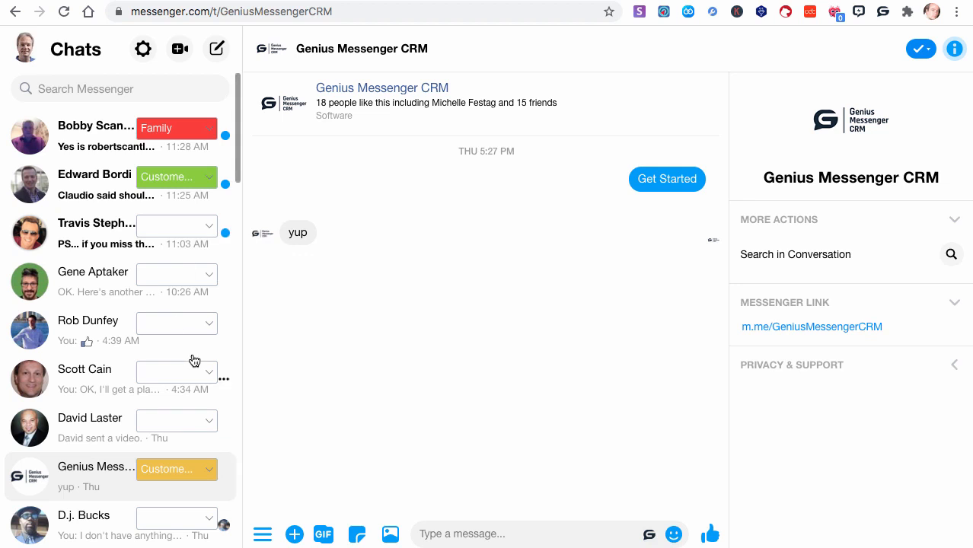
{"action": "scroll", "coordinate": [206, 434], "scroll_direction": "down", "scroll_amount": 3}
{"action": "scroll", "coordinate": [205, 434], "scroll_direction": "down", "scroll_amount": 2}
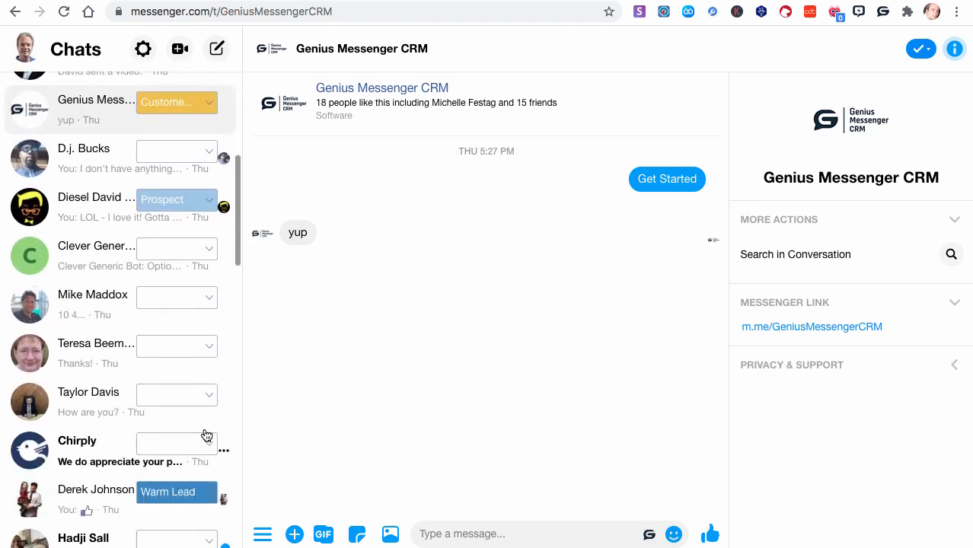
{"action": "scroll", "coordinate": [206, 434], "scroll_direction": "up", "scroll_amount": 1}
{"action": "scroll", "coordinate": [206, 434], "scroll_direction": "down", "scroll_amount": 5}
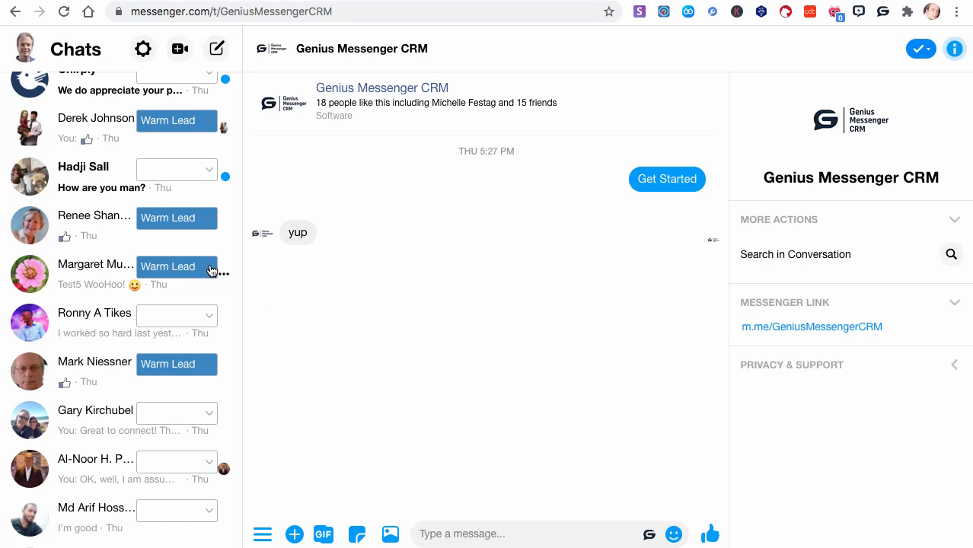
{"action": "left_click", "coordinate": [212, 270]}
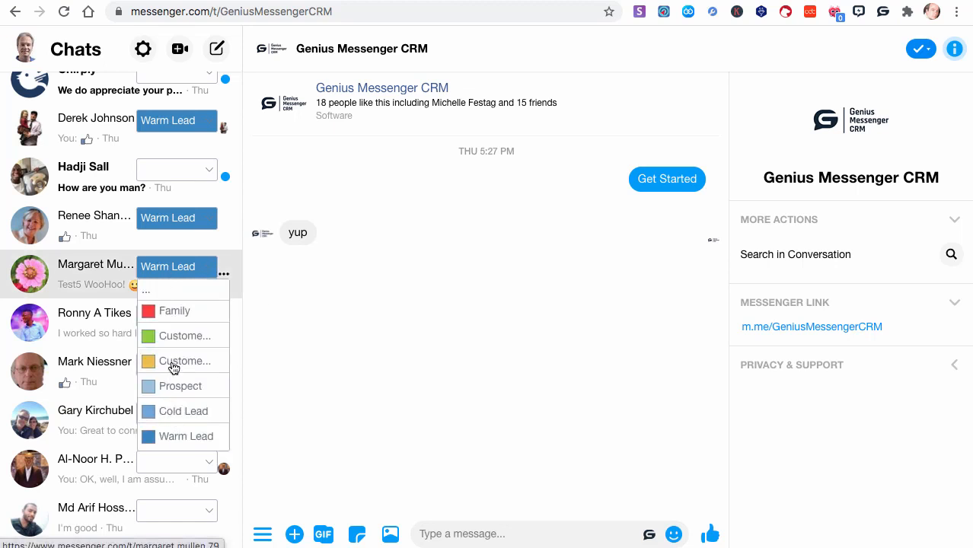
{"action": "left_click", "coordinate": [172, 337]}
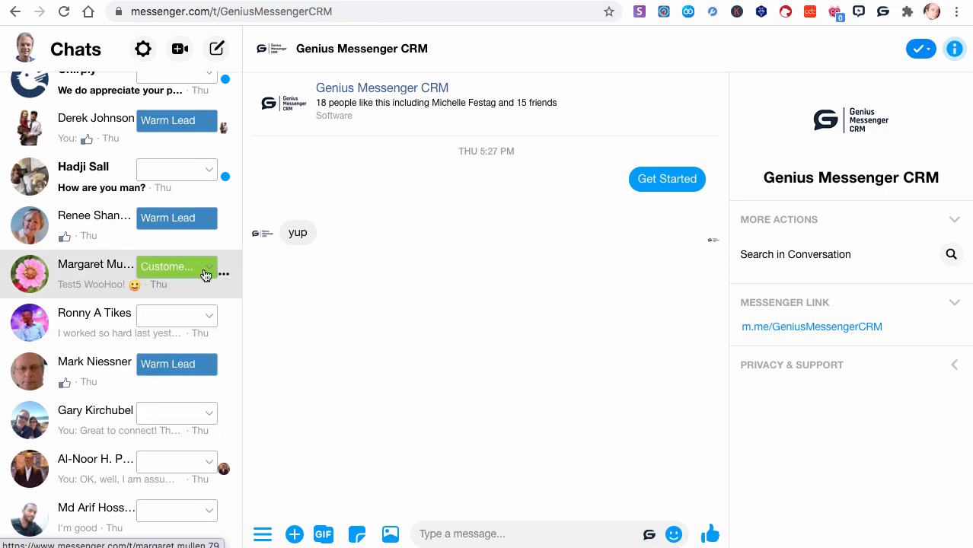
{"action": "left_click", "coordinate": [882, 12]}
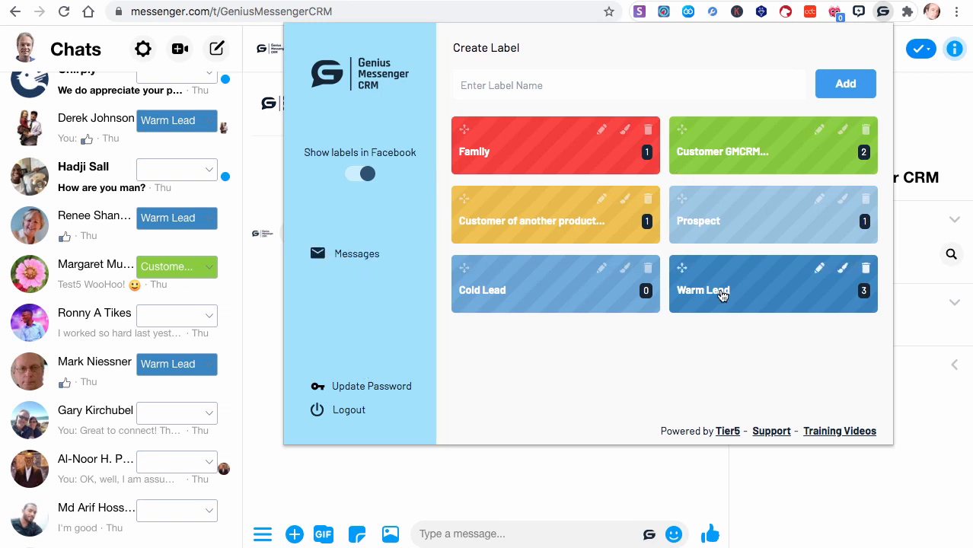
- View the contacts labeled Customer GMCRM and the label choices for the flower-picture contact, and return to the label overview
{"action": "left_click", "coordinate": [722, 157]}
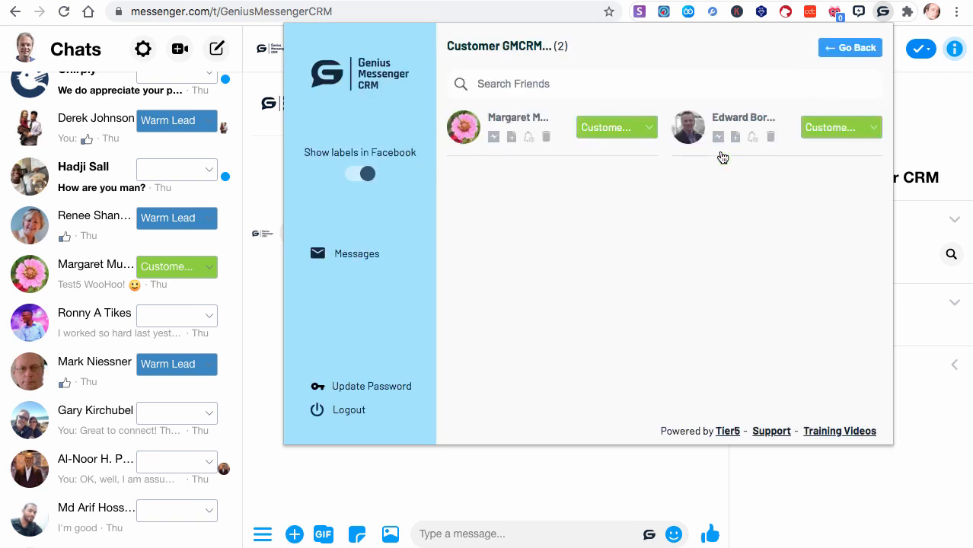
{"action": "left_click", "coordinate": [649, 127]}
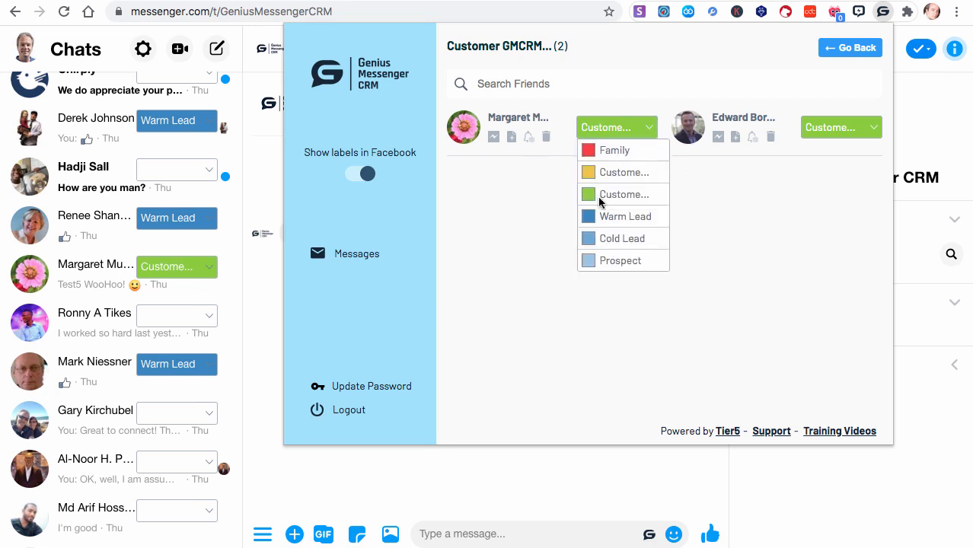
{"action": "left_click", "coordinate": [854, 48]}
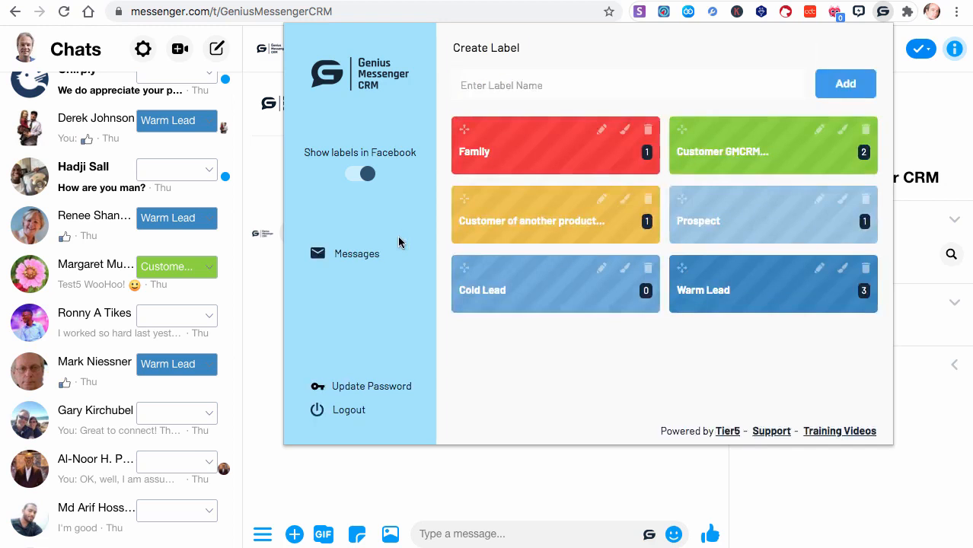
- Go to the CRM's Friends page and view the label choices for the last listed Customer GMCRM contact
{"action": "left_click", "coordinate": [350, 254]}
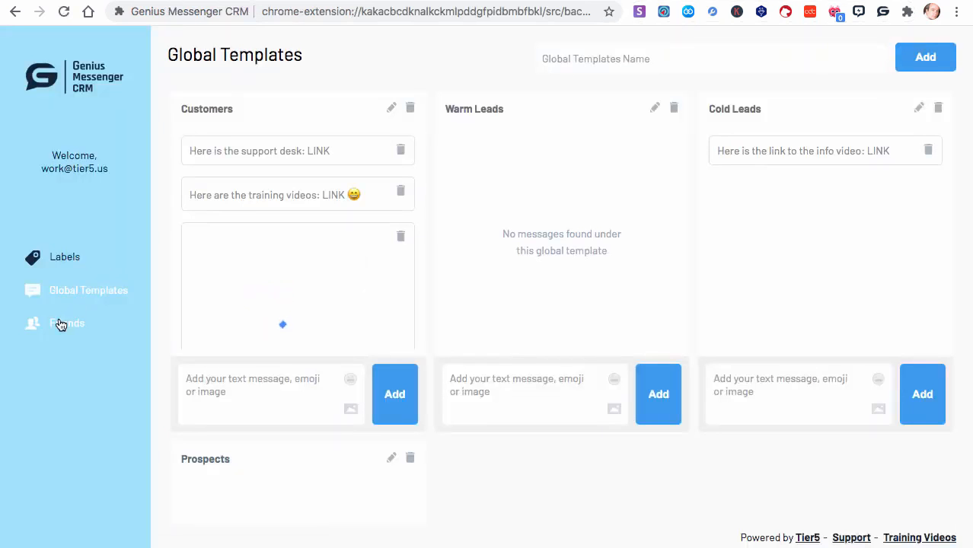
{"action": "left_click", "coordinate": [62, 325]}
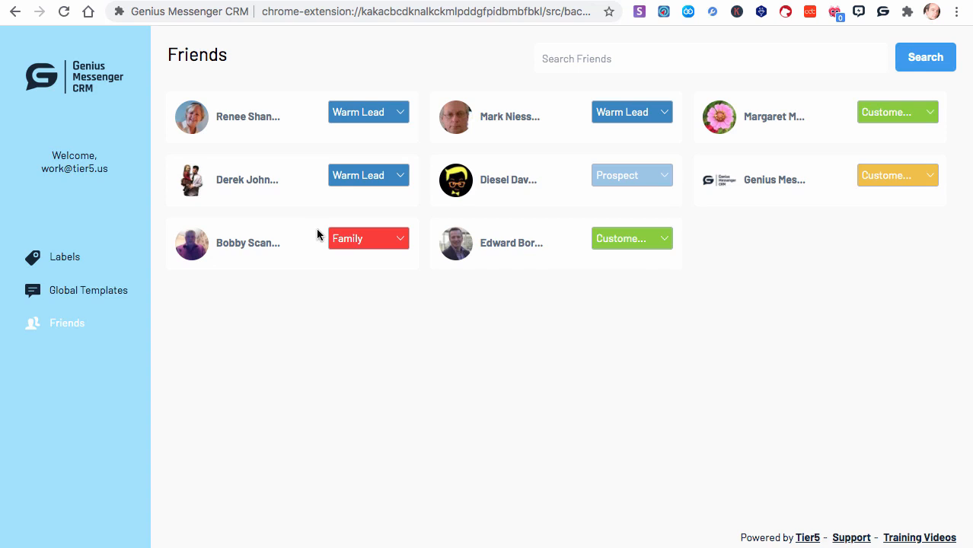
{"action": "left_click", "coordinate": [663, 242]}
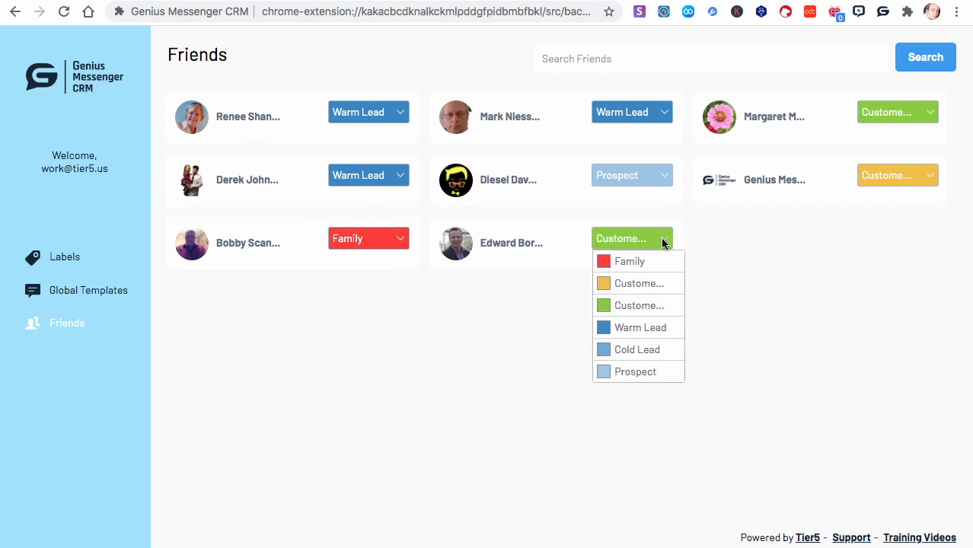
{"action": "left_click", "coordinate": [467, 370]}
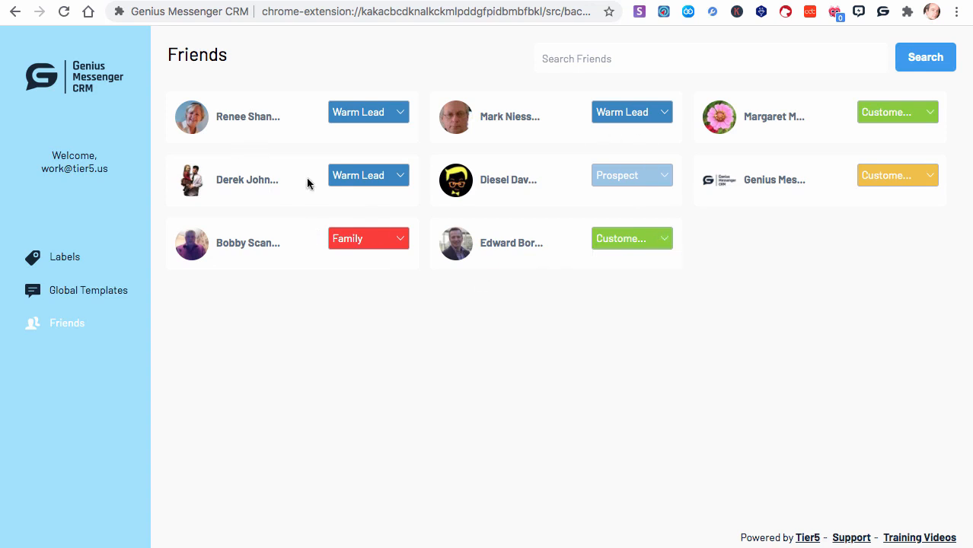
- Switch to Messenger and send the product image from the Customers global template in the Genius Messenger CRM chat
{"action": "left_click", "coordinate": [244, 1]}
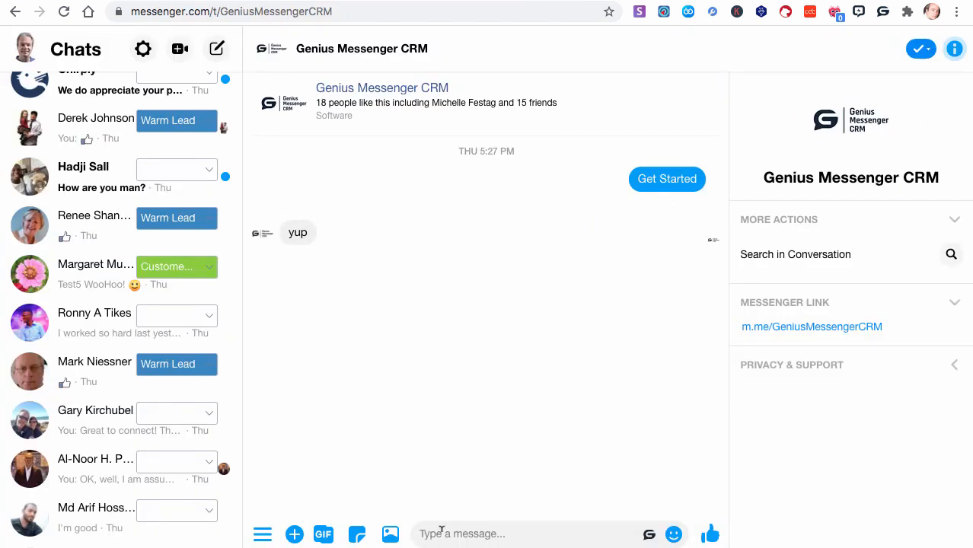
{"action": "left_click", "coordinate": [648, 532]}
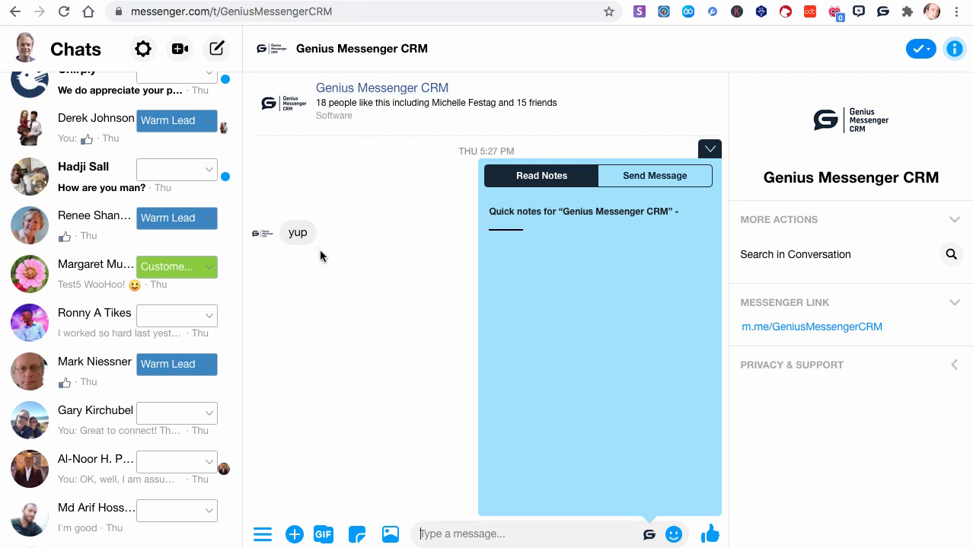
{"action": "mouse_move", "coordinate": [324, 241]}
{"action": "left_click", "coordinate": [663, 177]}
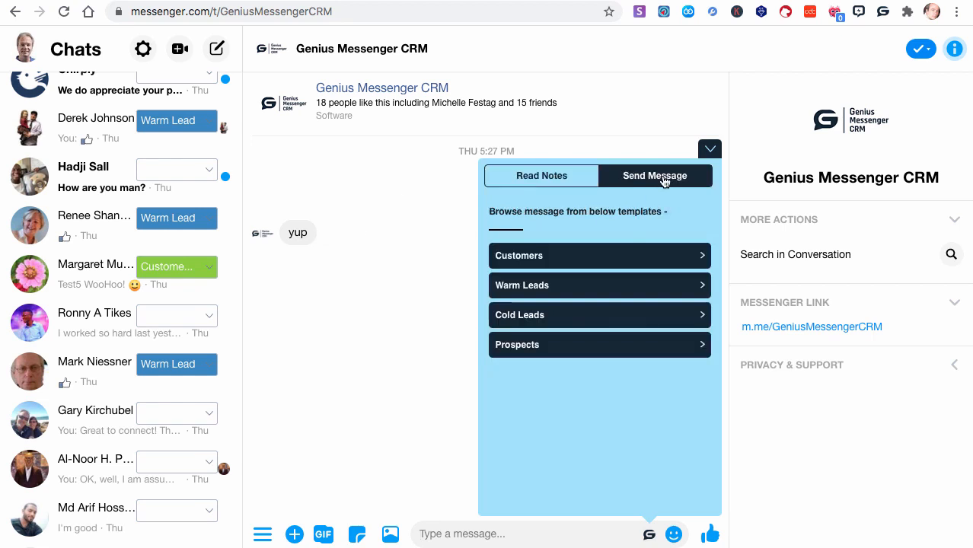
{"action": "left_click", "coordinate": [700, 257]}
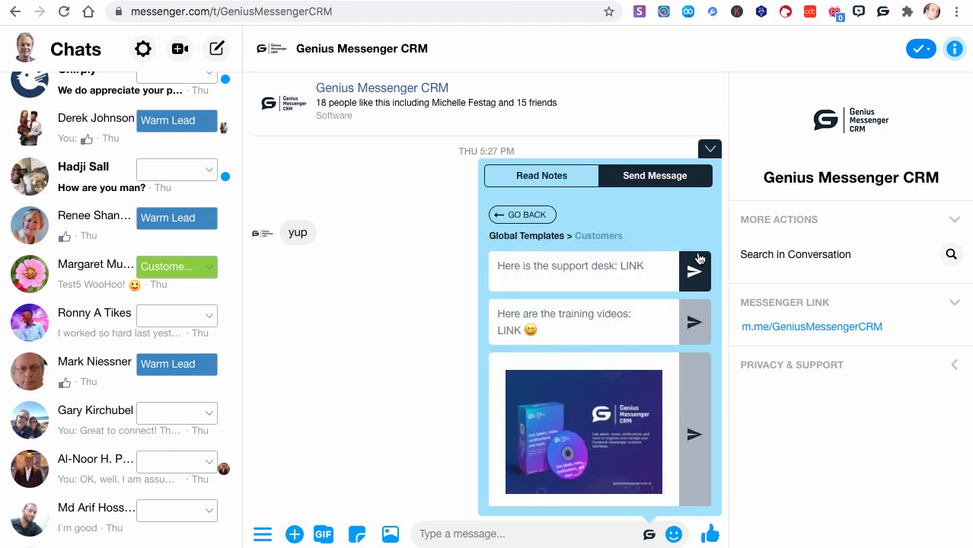
{"action": "left_click", "coordinate": [694, 433]}
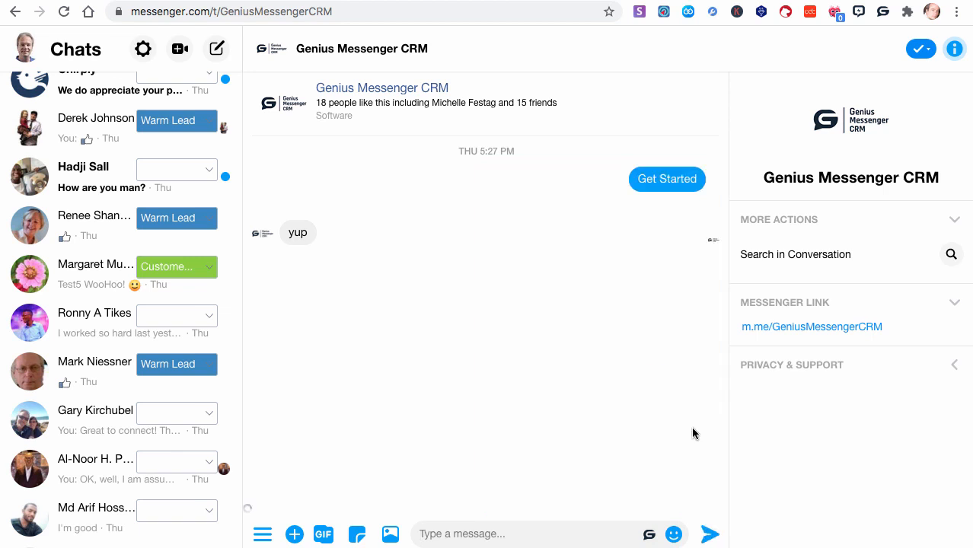
{"action": "left_click", "coordinate": [707, 535]}
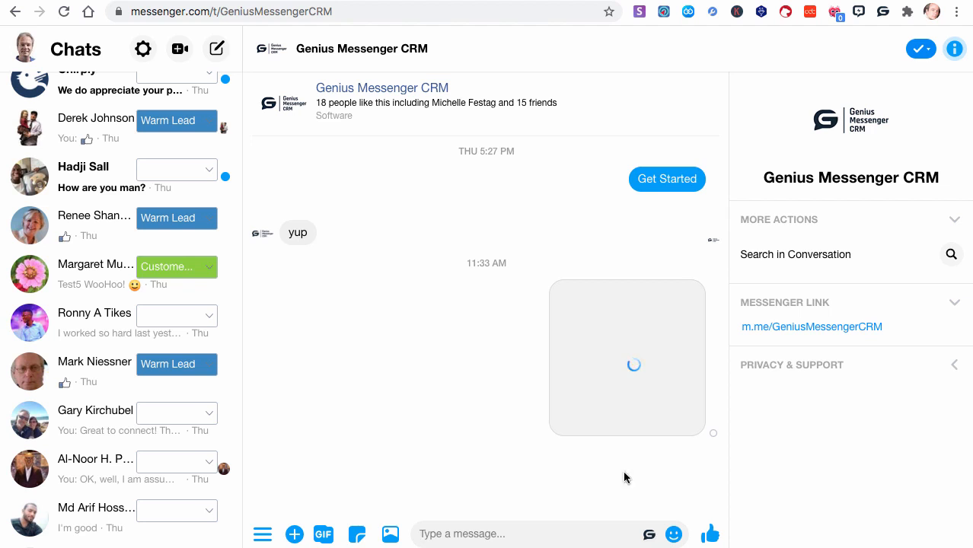
- Insert the training videos message from the Customers template, personalize it to start with "GM CRM, here are the training videos", and send it
{"action": "left_click", "coordinate": [649, 535]}
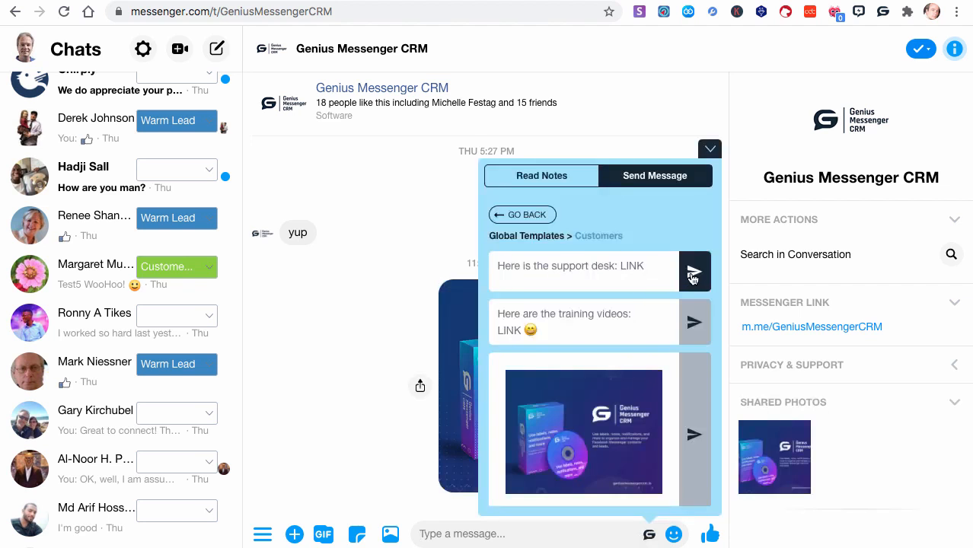
{"action": "left_click", "coordinate": [696, 319]}
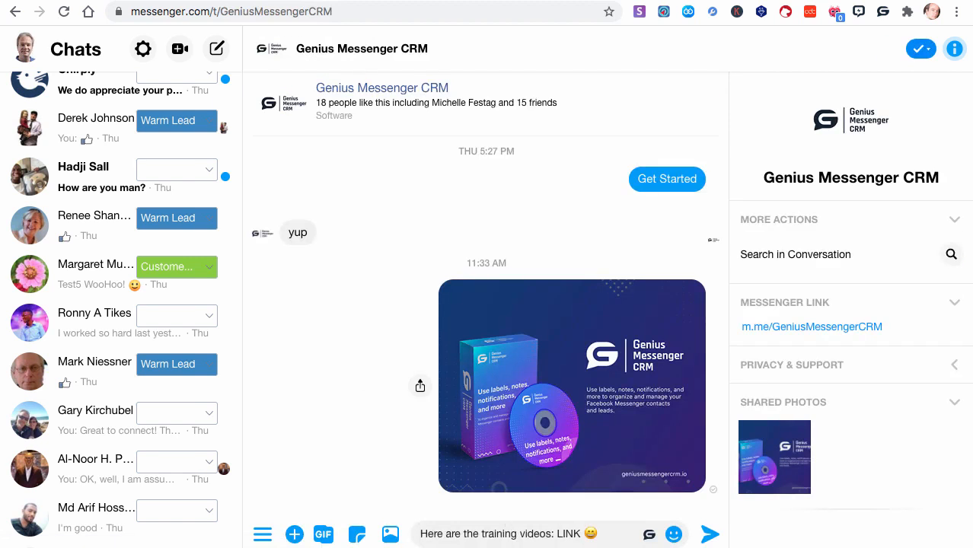
{"action": "type", "text": "GM CRM"}
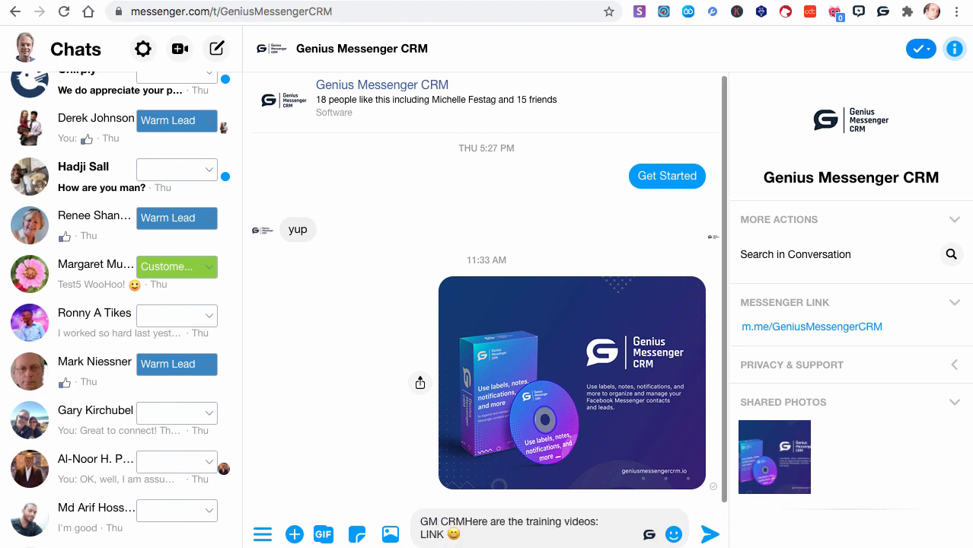
{"action": "type", "text": ","}
{"action": "left_click", "coordinate": [475, 521]}
{"action": "key", "text": "BackSpace"}
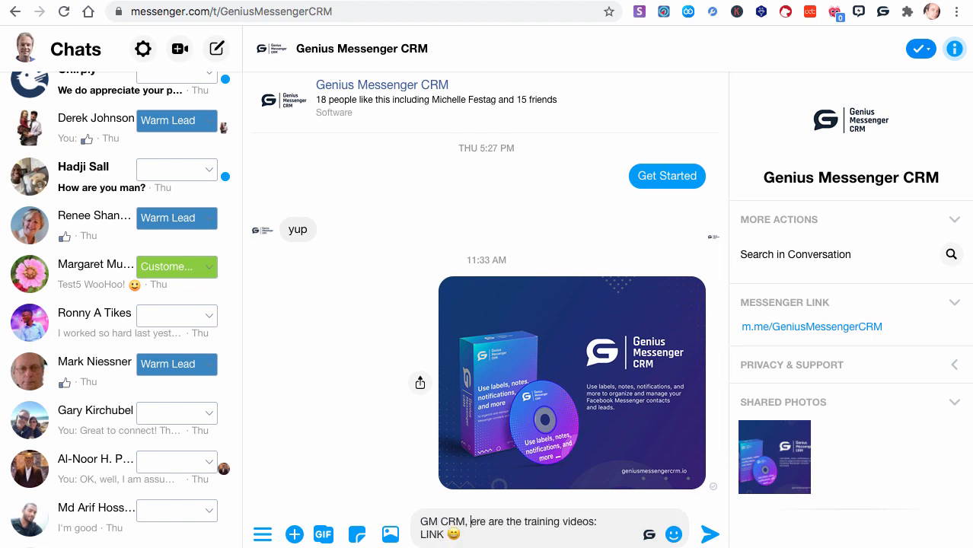
{"action": "type", "text": "h"}
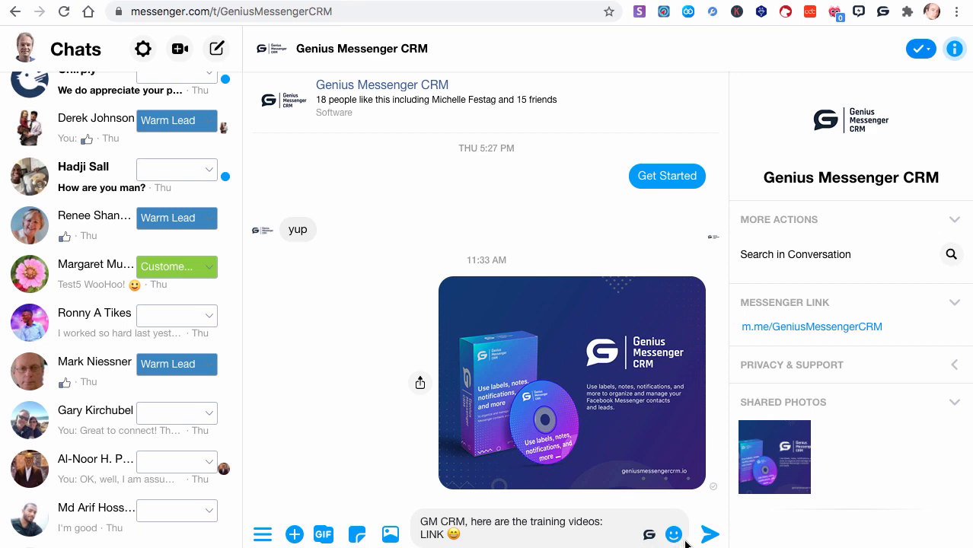
{"action": "key", "text": "Return"}
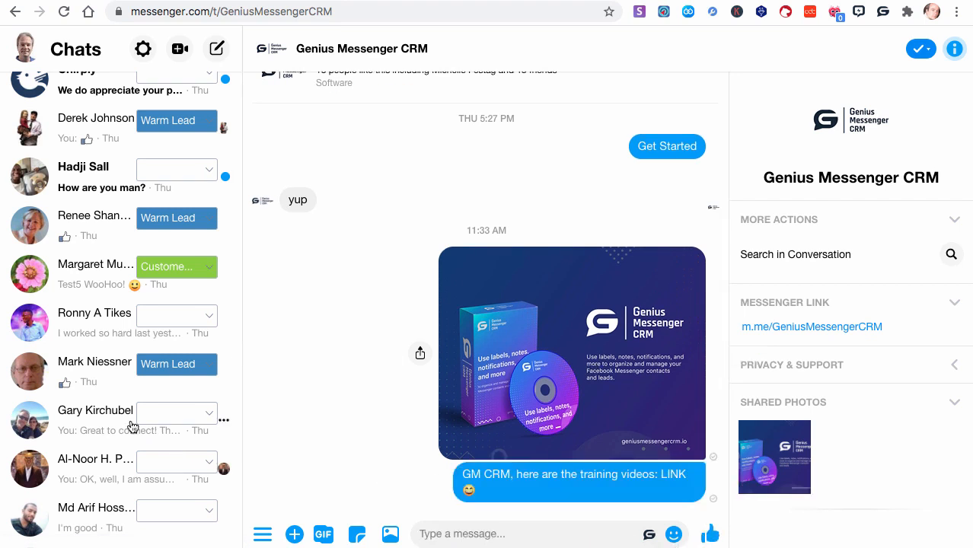
- Open the chat of the customer with the flower profile picture and read the contact's quick notes
{"action": "left_click", "coordinate": [69, 275]}
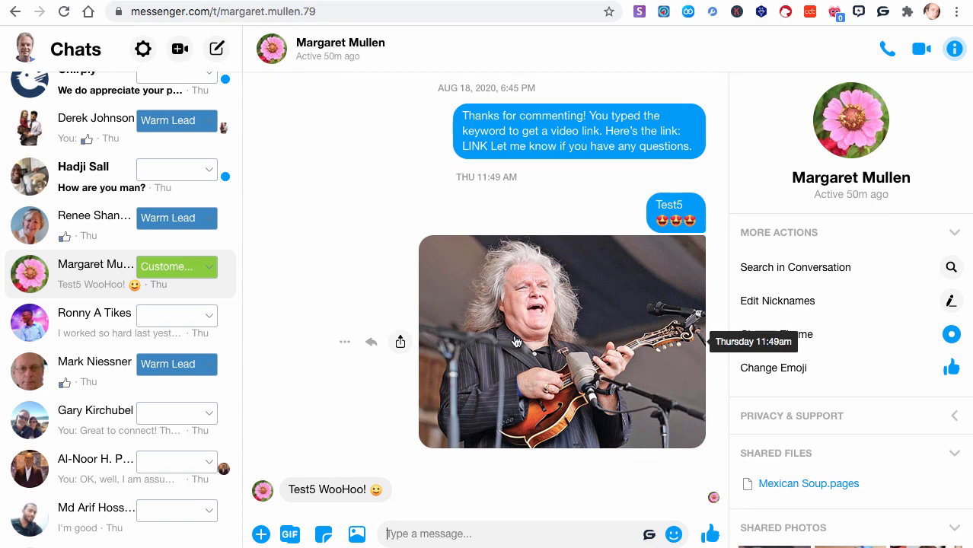
{"action": "left_click", "coordinate": [648, 534]}
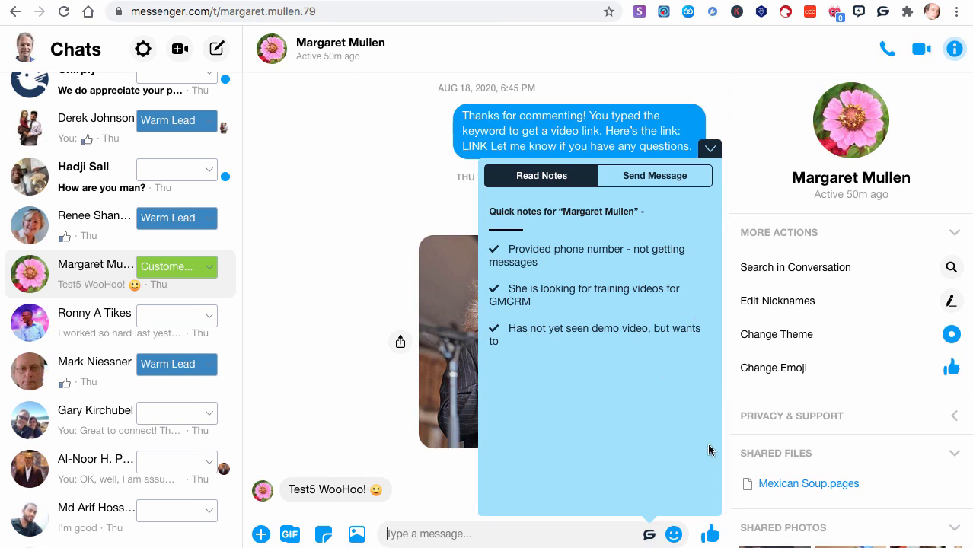
{"action": "left_click", "coordinate": [649, 534]}
{"action": "scroll", "coordinate": [304, 284], "scroll_direction": "up", "scroll_amount": 15}
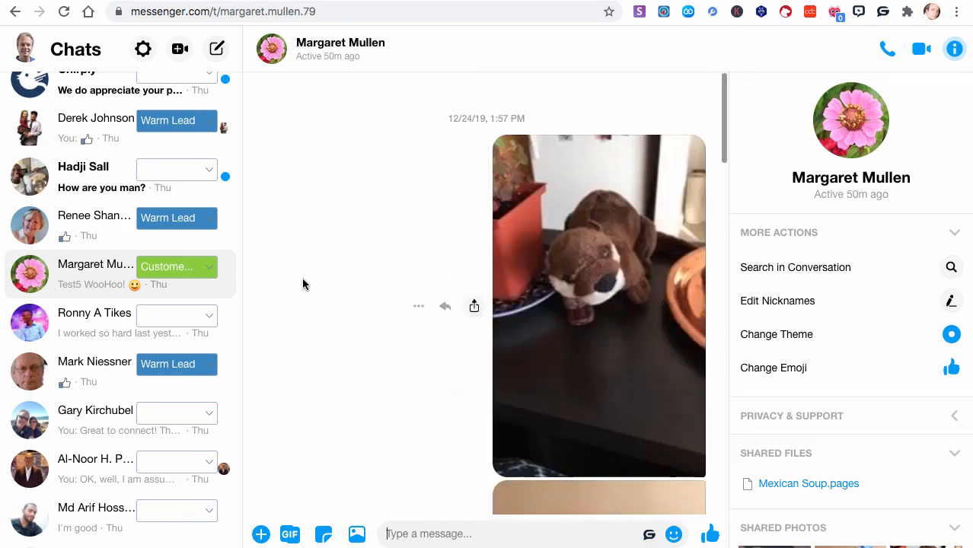
{"action": "scroll", "coordinate": [305, 284], "scroll_direction": "down", "scroll_amount": 15}
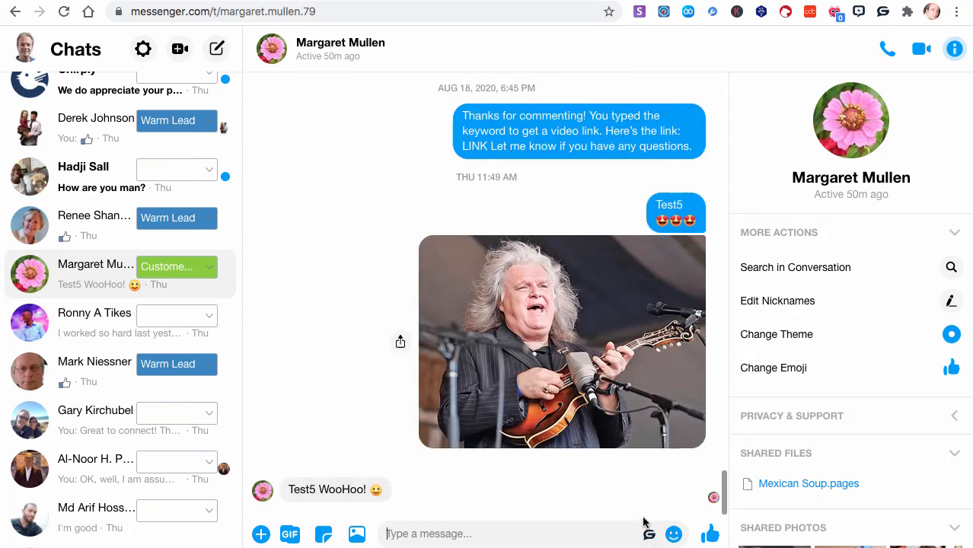
{"action": "left_click", "coordinate": [649, 535]}
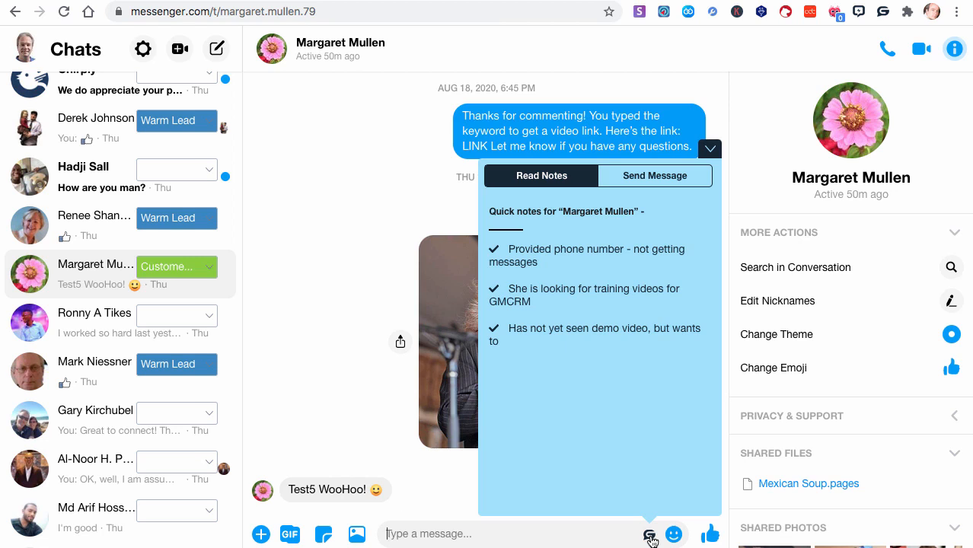
- Look through the Prospects and Warm Leads global templates for messages to send in this chat
{"action": "left_click", "coordinate": [641, 193]}
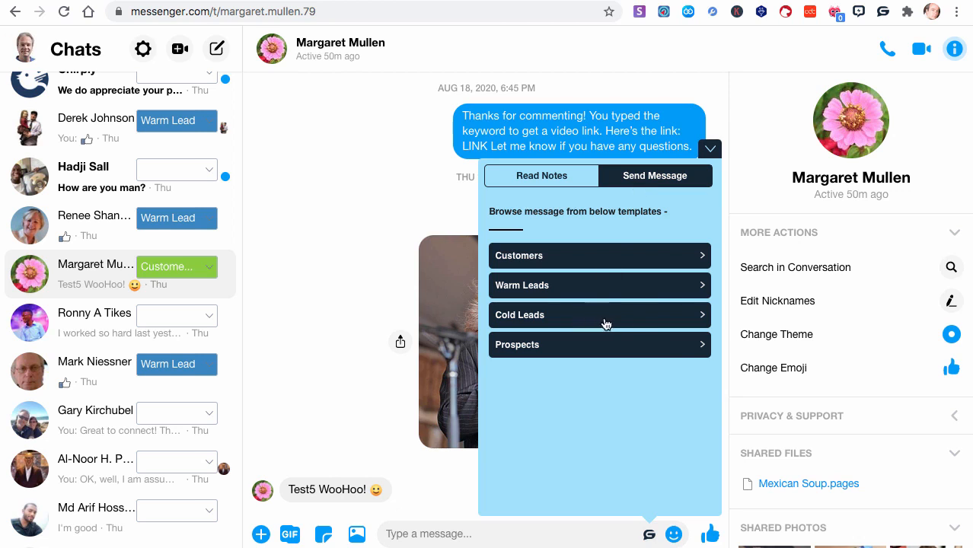
{"action": "left_click", "coordinate": [694, 347]}
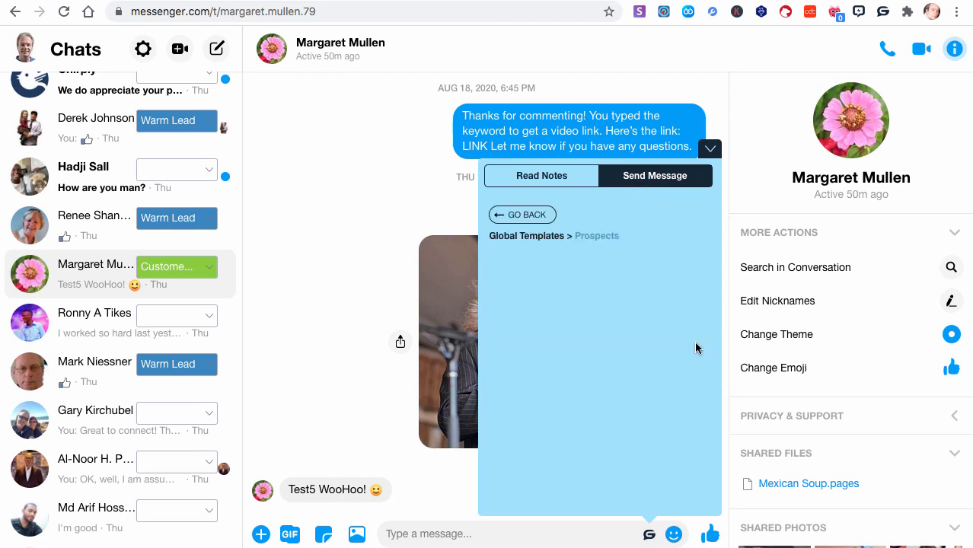
{"action": "left_click", "coordinate": [533, 216]}
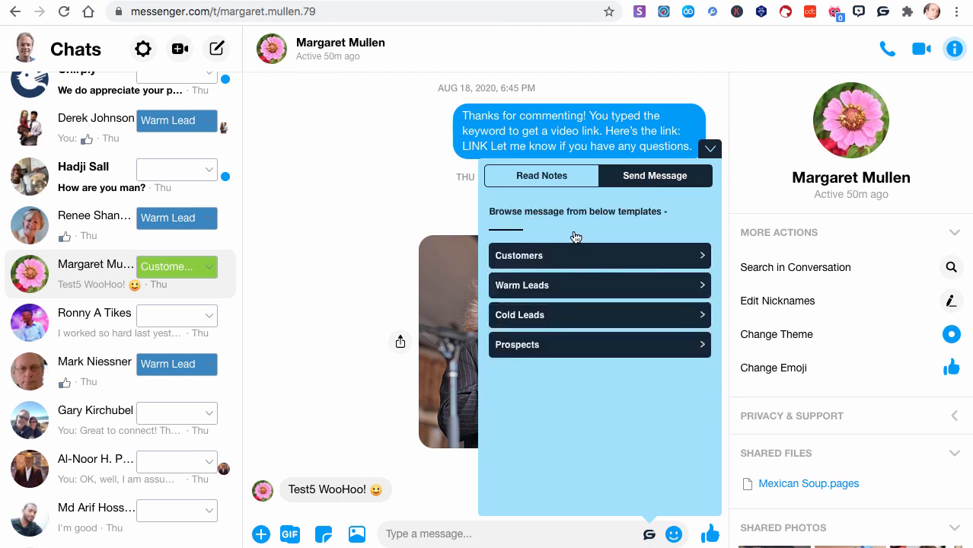
{"action": "left_click", "coordinate": [688, 293]}
{"action": "left_click", "coordinate": [522, 215]}
{"action": "left_click", "coordinate": [564, 289]}
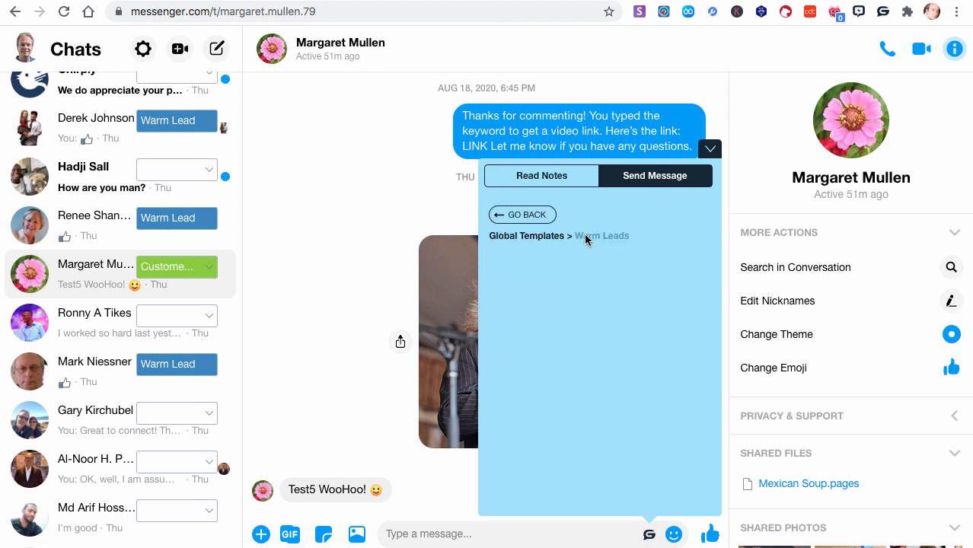
- Insert the support desk message from the Customers template into the message box and clear it again unsent
{"action": "left_click", "coordinate": [528, 218]}
{"action": "left_click", "coordinate": [569, 251]}
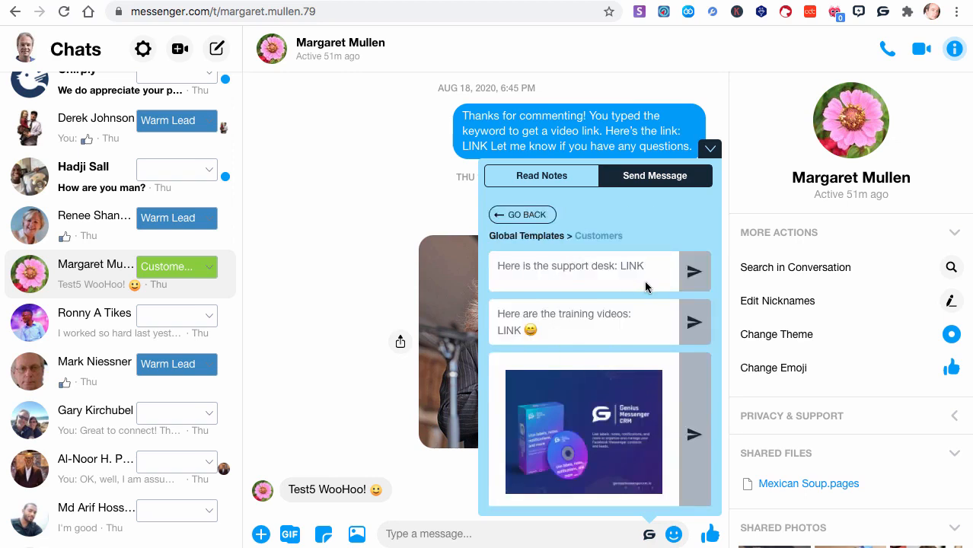
{"action": "left_click", "coordinate": [692, 274]}
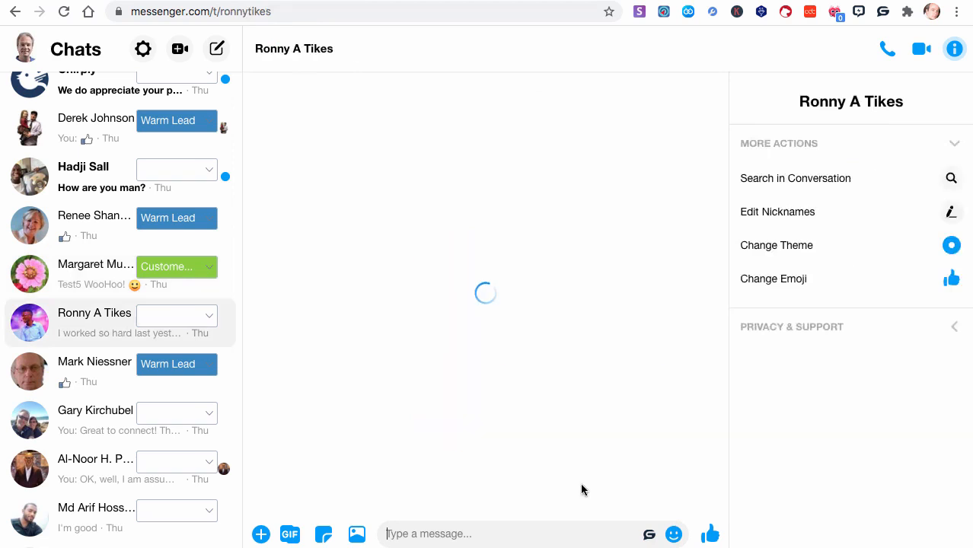
{"action": "left_click_drag", "start_coordinate": [543, 533], "coordinate": [379, 538]}
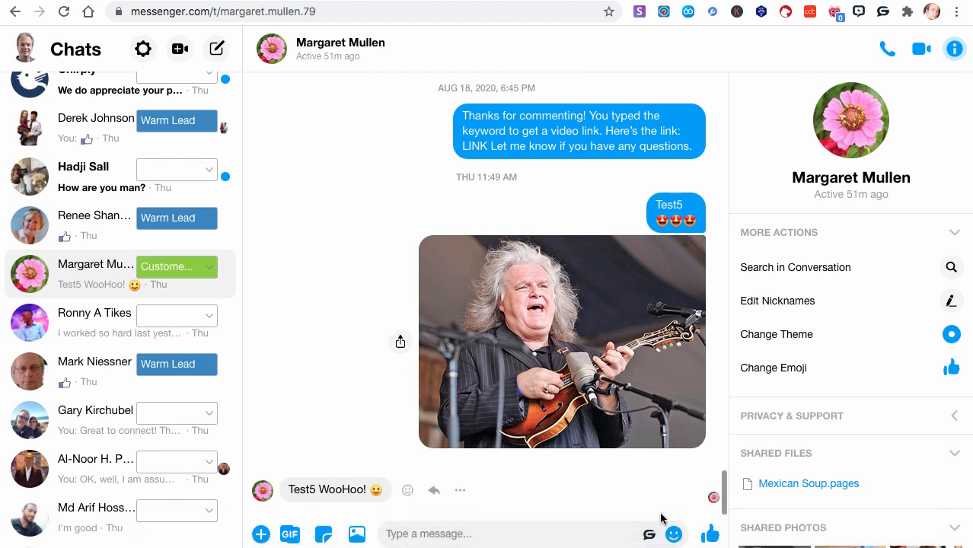
- Review the flower-picture contact's quick notes, the message template groups and the CRM label overview
{"action": "left_click", "coordinate": [649, 536]}
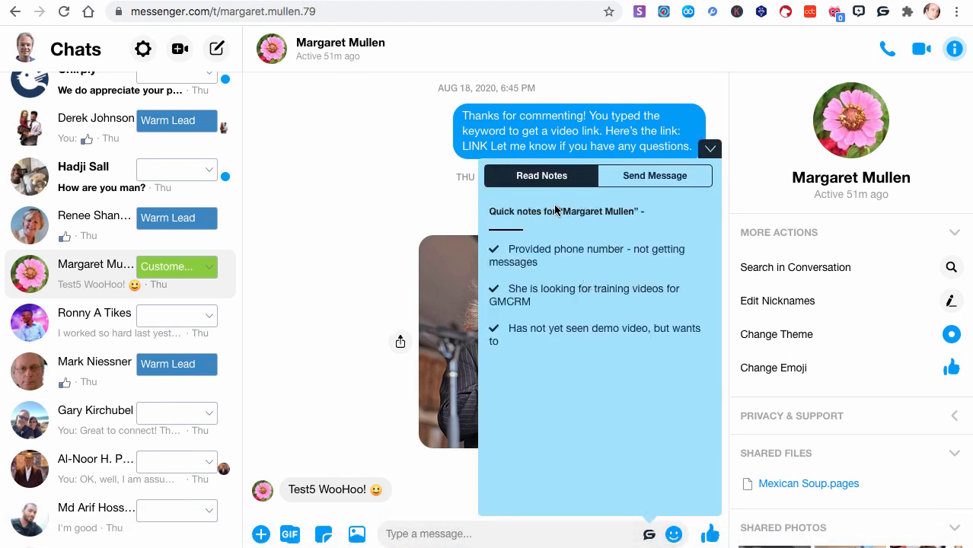
{"action": "left_click", "coordinate": [659, 183]}
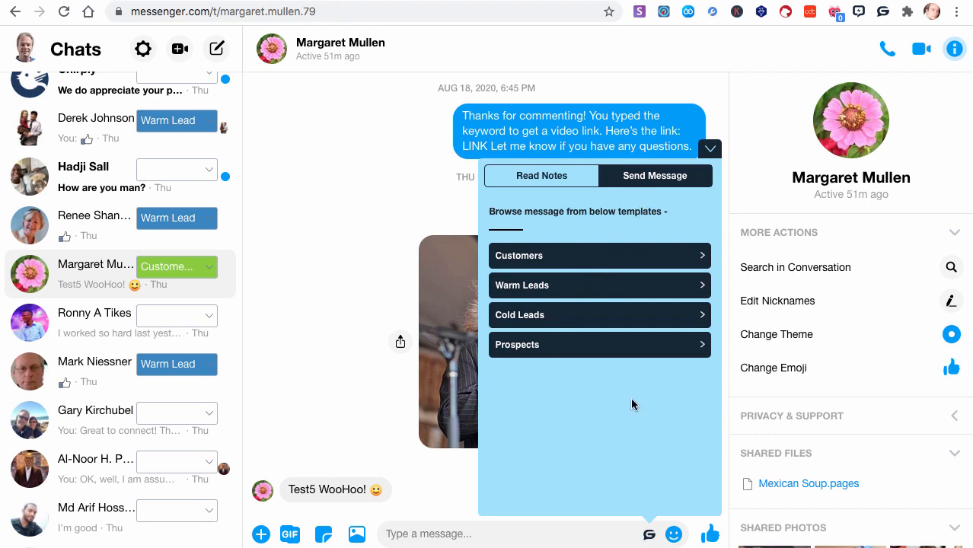
{"action": "left_click", "coordinate": [882, 12]}
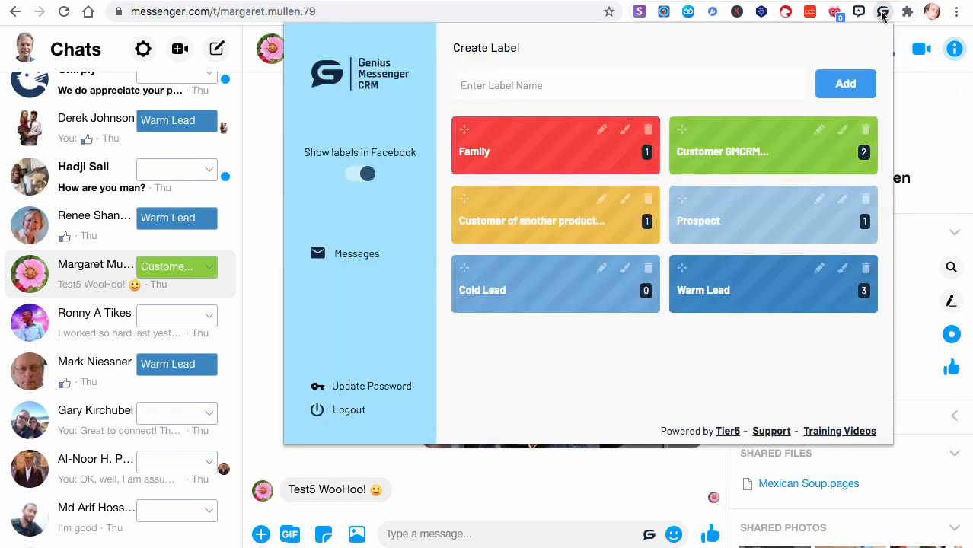
{"action": "left_click", "coordinate": [882, 12]}
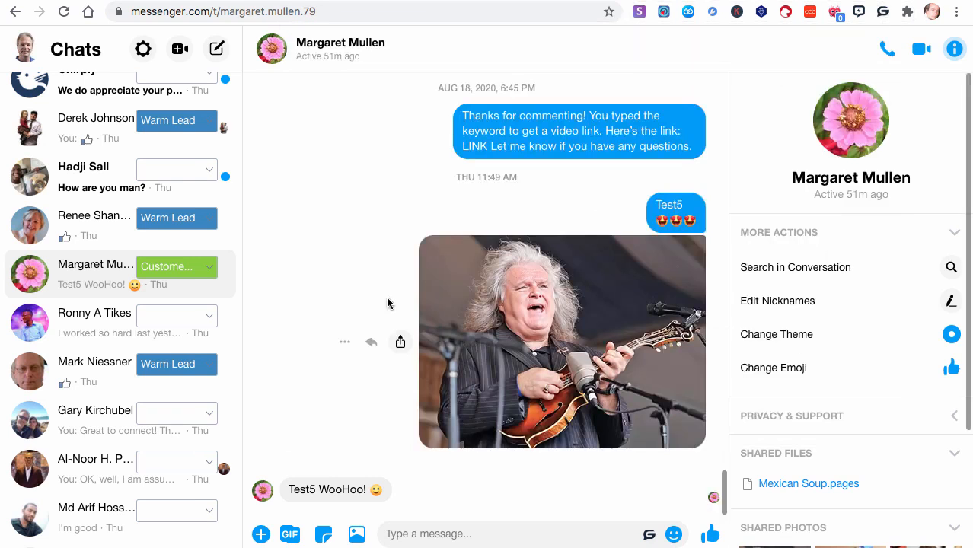
- Turn off the display of CRM labels in Facebook, check the chat list, and turn the labels back on
{"action": "scroll", "coordinate": [386, 296], "scroll_direction": "up", "scroll_amount": 2}
{"action": "scroll", "coordinate": [188, 269], "scroll_direction": "up", "scroll_amount": 5}
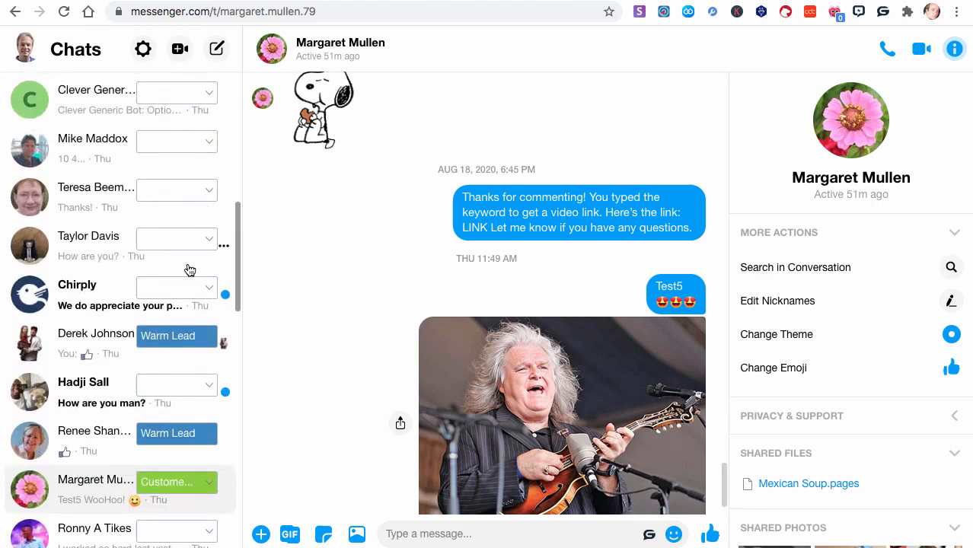
{"action": "scroll", "coordinate": [188, 269], "scroll_direction": "down", "scroll_amount": 5}
{"action": "scroll", "coordinate": [189, 269], "scroll_direction": "down", "scroll_amount": 1}
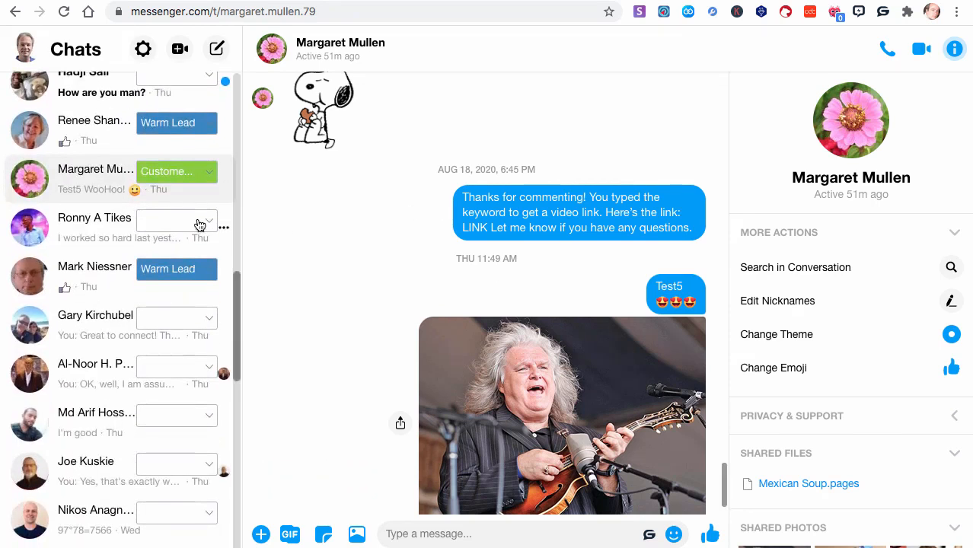
{"action": "left_click", "coordinate": [882, 12]}
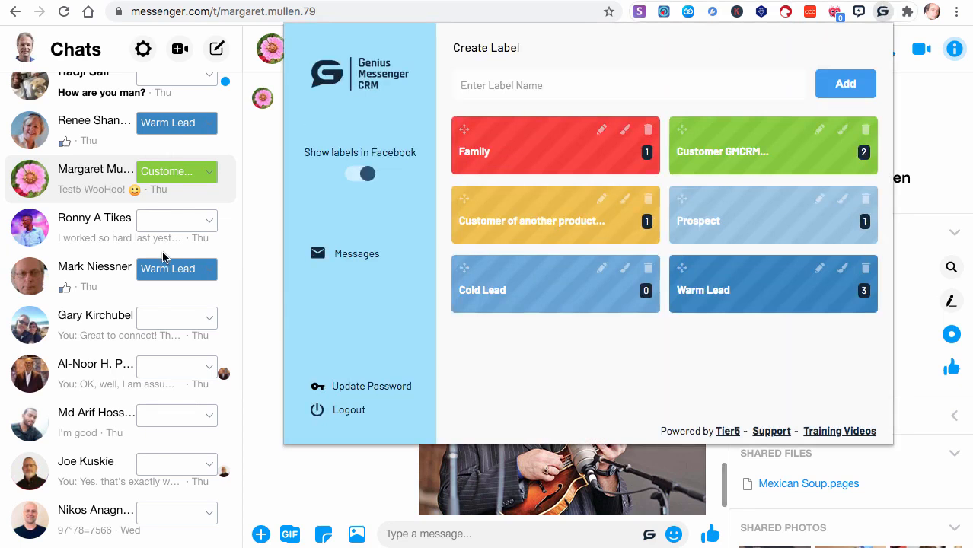
{"action": "left_click", "coordinate": [367, 175]}
{"action": "scroll", "coordinate": [103, 278], "scroll_direction": "up", "scroll_amount": 8}
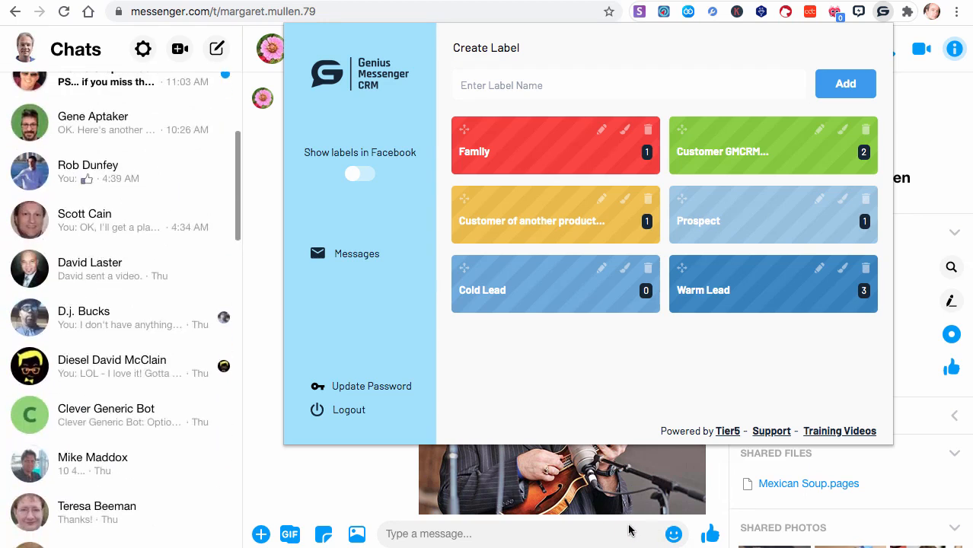
{"action": "left_click", "coordinate": [363, 174]}
{"action": "scroll", "coordinate": [158, 306], "scroll_direction": "up", "scroll_amount": 5}
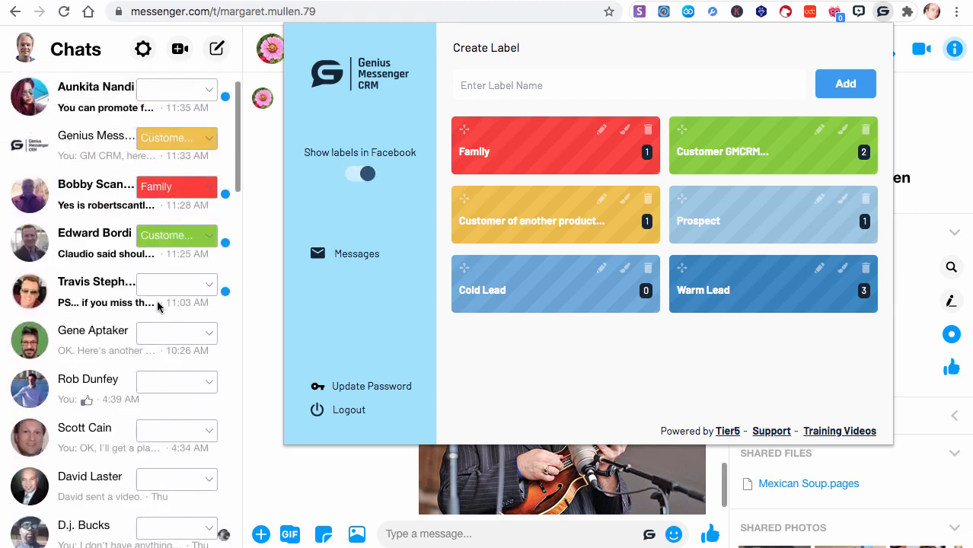